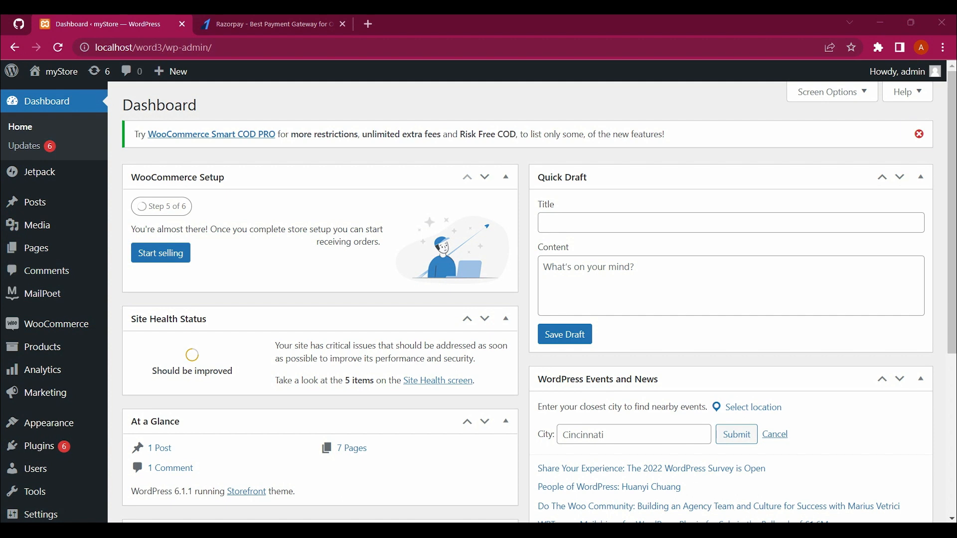
Step: Dismiss the Smart COD PRO notice and go to WooCommerce Settings from the sidebar
click(919, 134)
scroll(42, 315, down, 1)
mouse_move(42, 315)
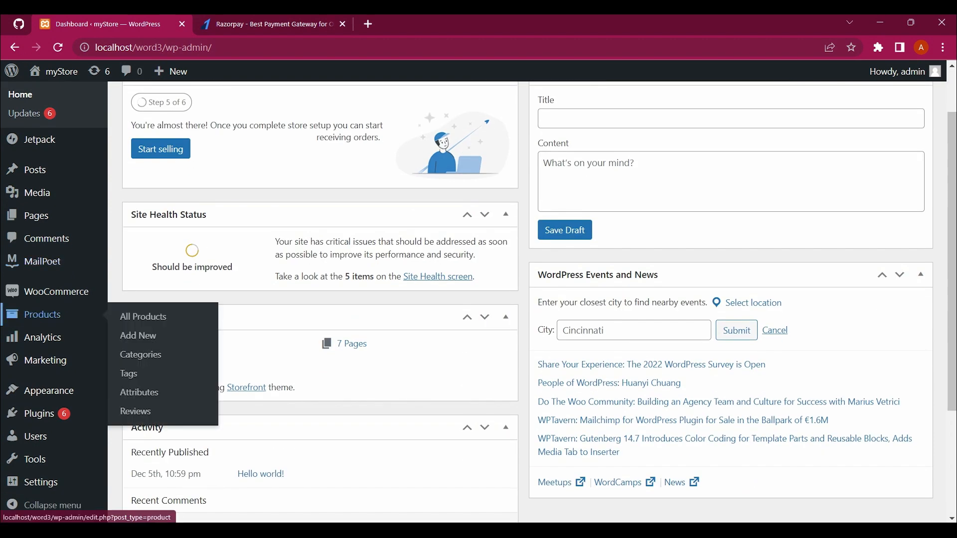
scroll(42, 316, down, 2)
scroll(43, 319, up, 1)
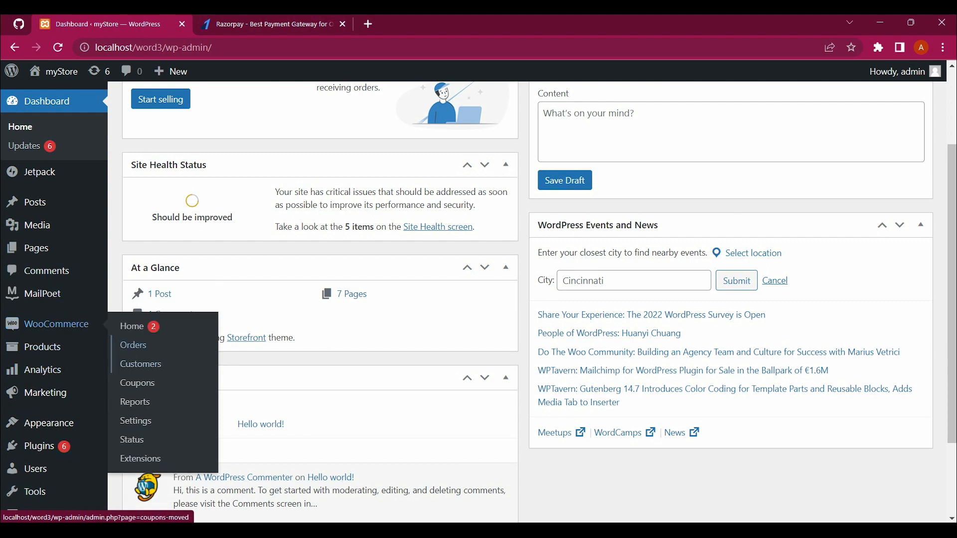
click(135, 421)
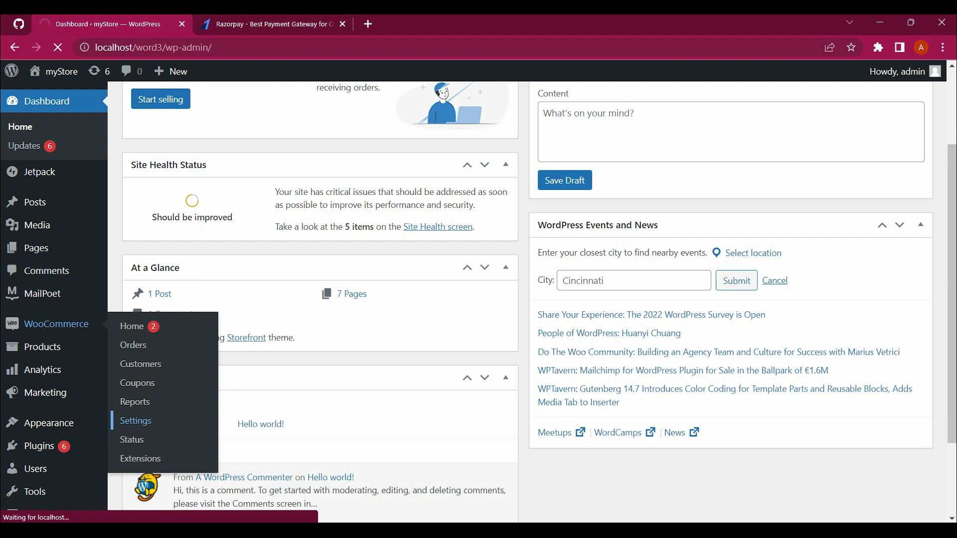
mouse_move(55, 71)
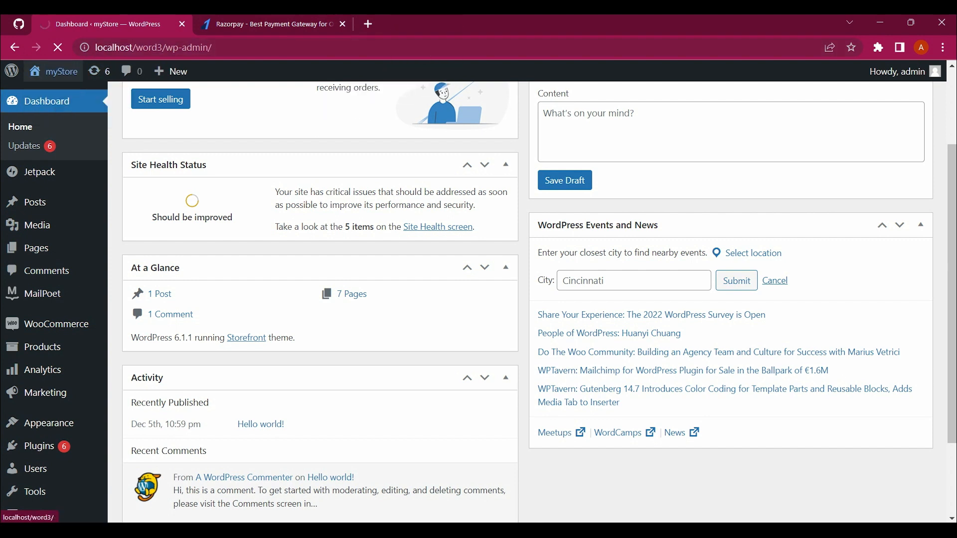
Step: Open the myStore storefront (Visit Site) in a new browser tab
drag(46, 95, 398, 20)
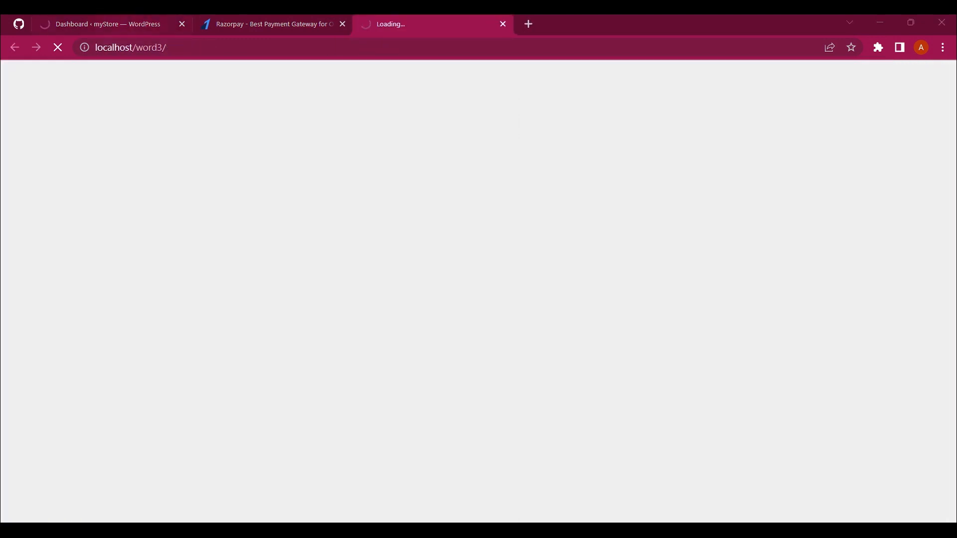
click(113, 24)
scroll(319, 299, down, 1)
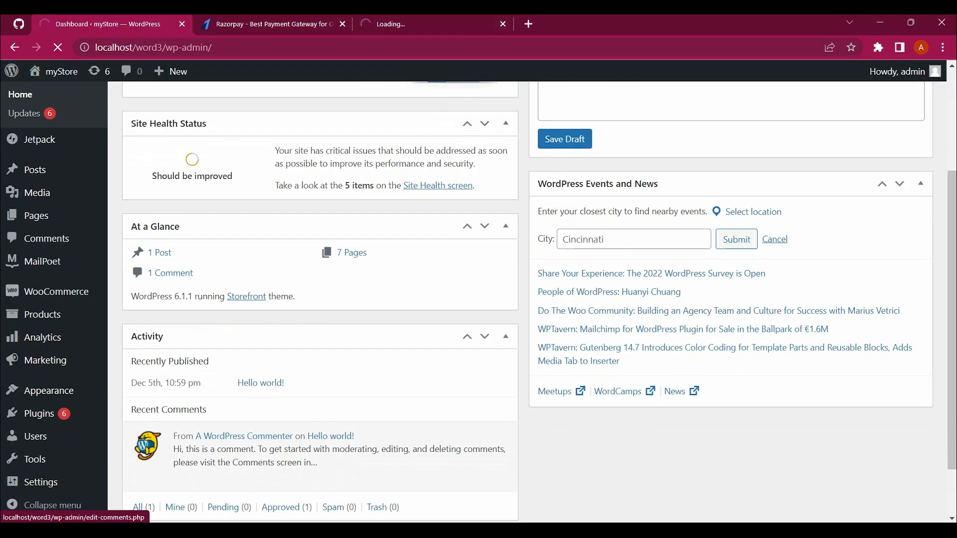
mouse_move(56, 292)
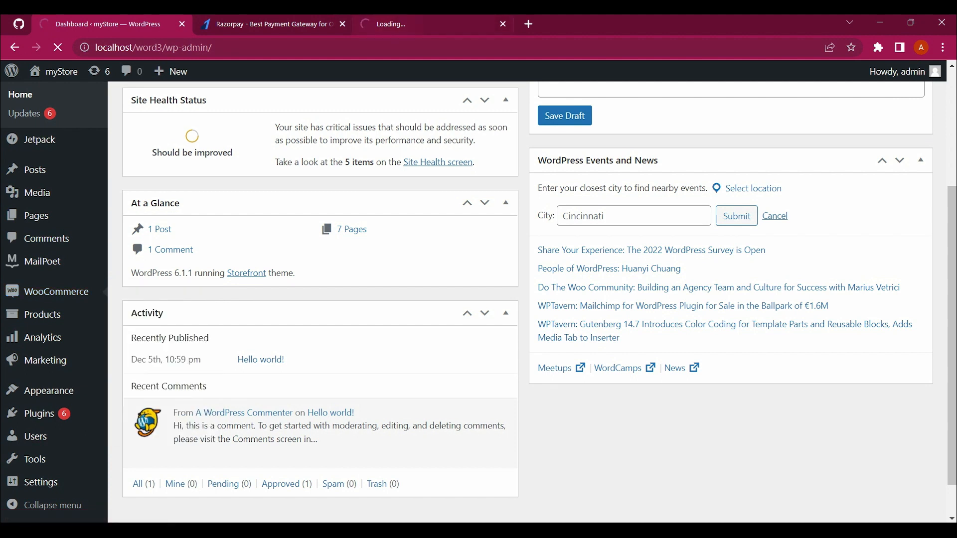
click(411, 24)
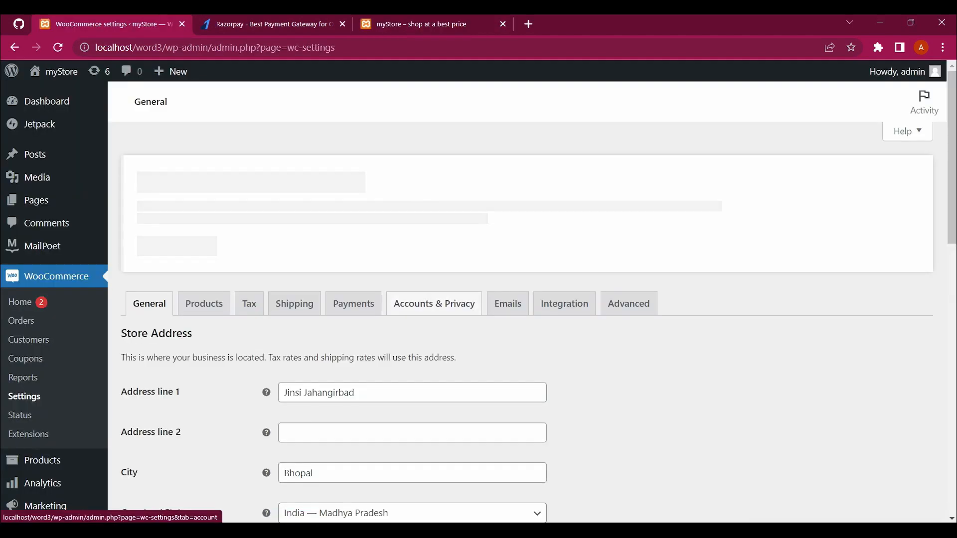
Step: Request the WooCommerce Payments settings, then switch to the storefront tab
scroll(438, 301, down, 7)
scroll(433, 303, up, 6)
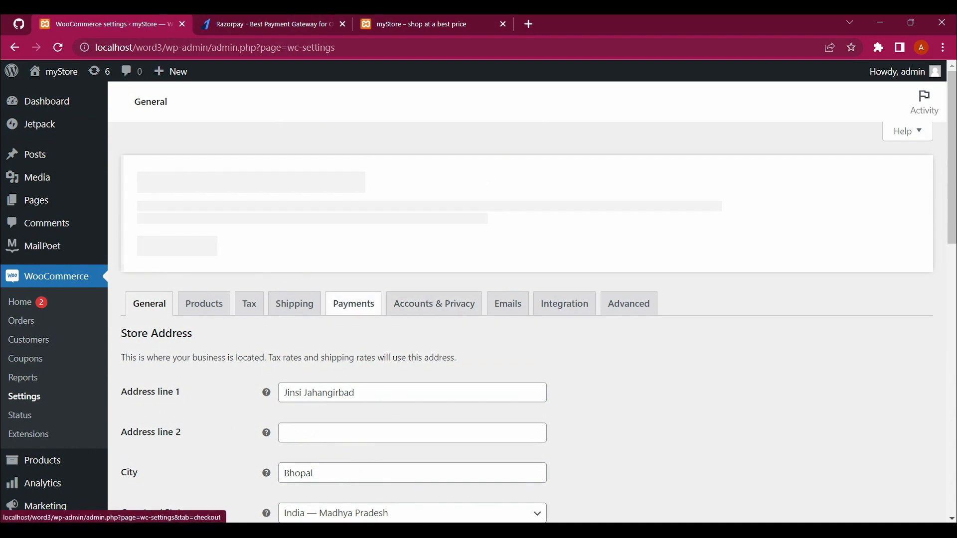
click(353, 304)
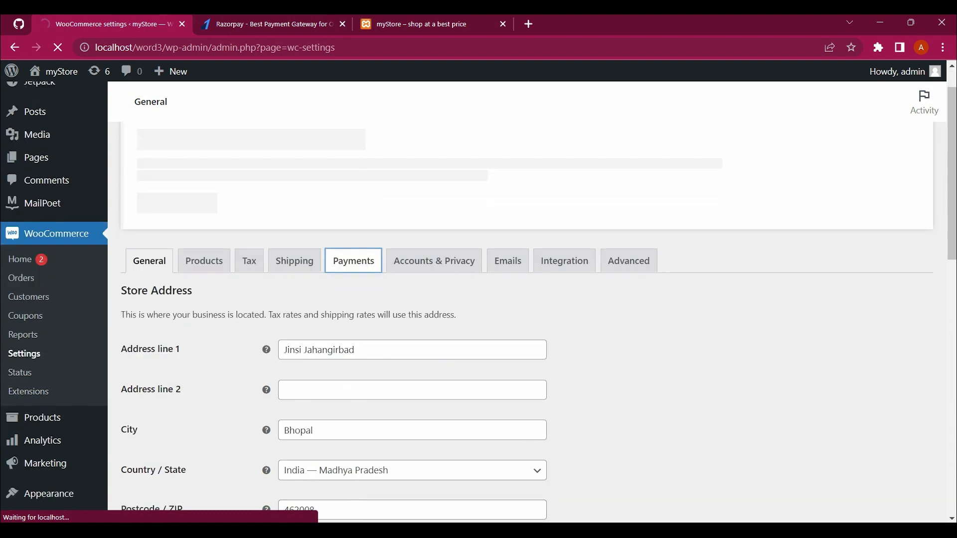
scroll(479, 299, down, 5)
click(432, 24)
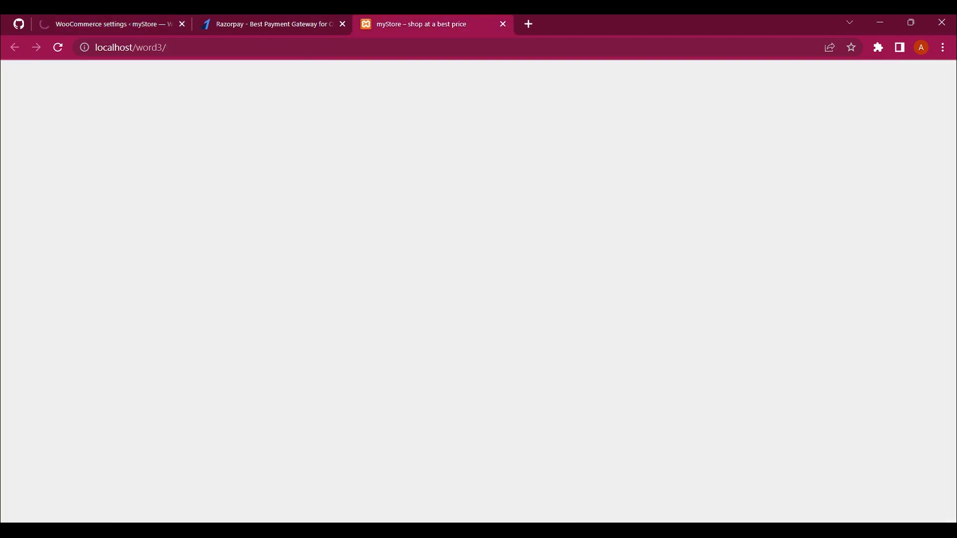
Step: Browse the homepage categories and New In products, then open the cart (1 item, ₹18.00)
scroll(379, 125, down, 10)
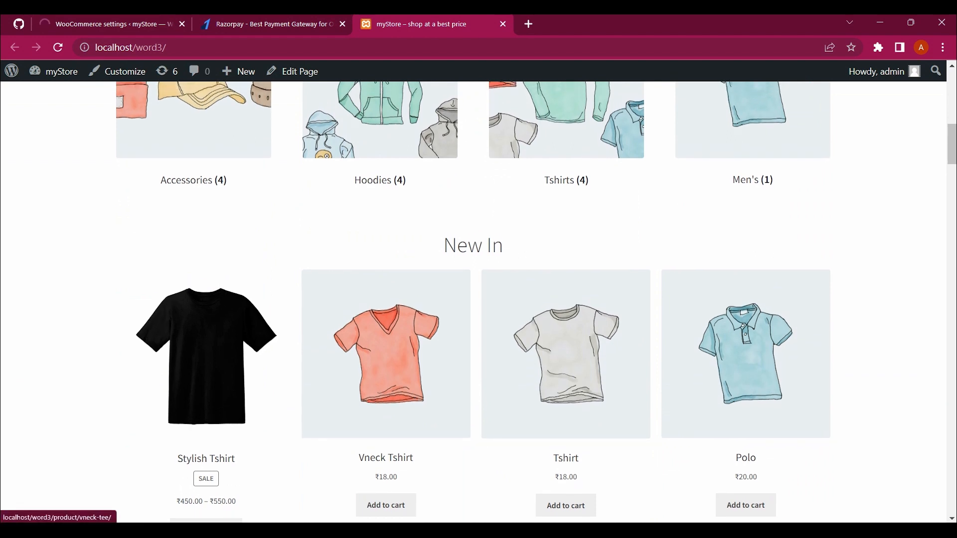
scroll(380, 224, up, 4)
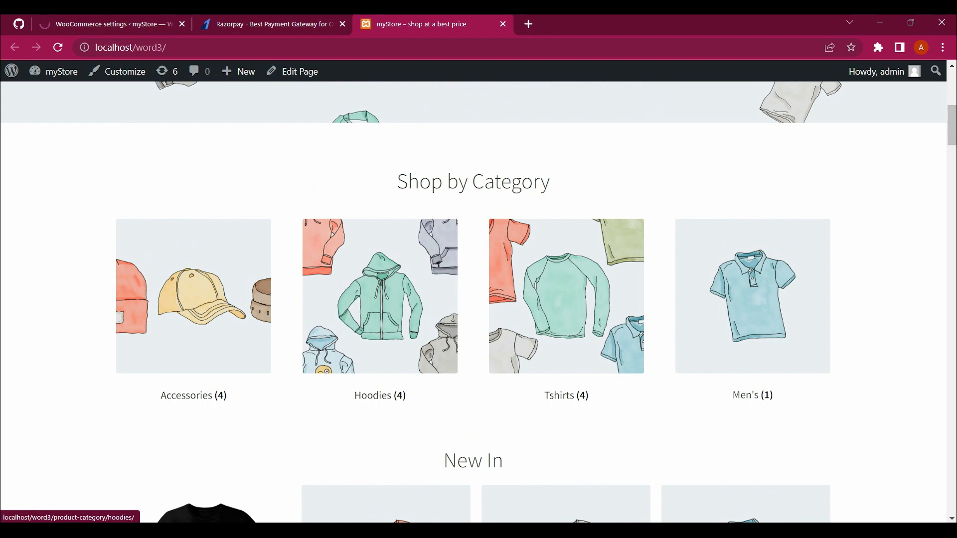
scroll(380, 299, up, 1)
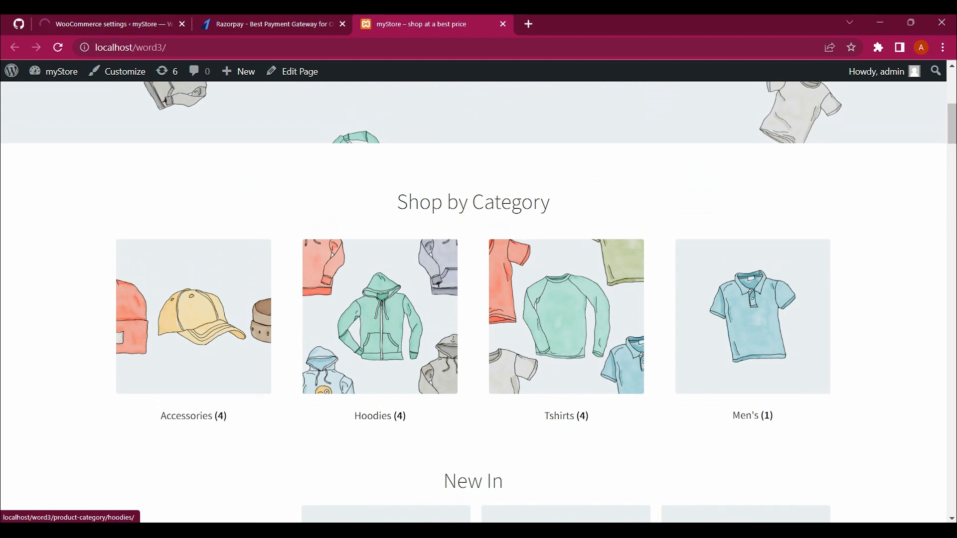
scroll(380, 299, up, 2)
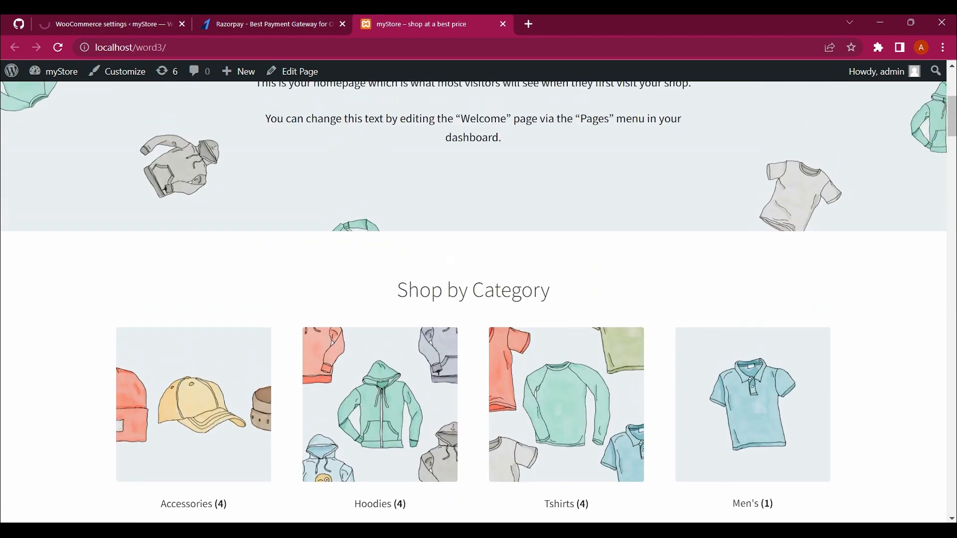
scroll(380, 299, down, 2)
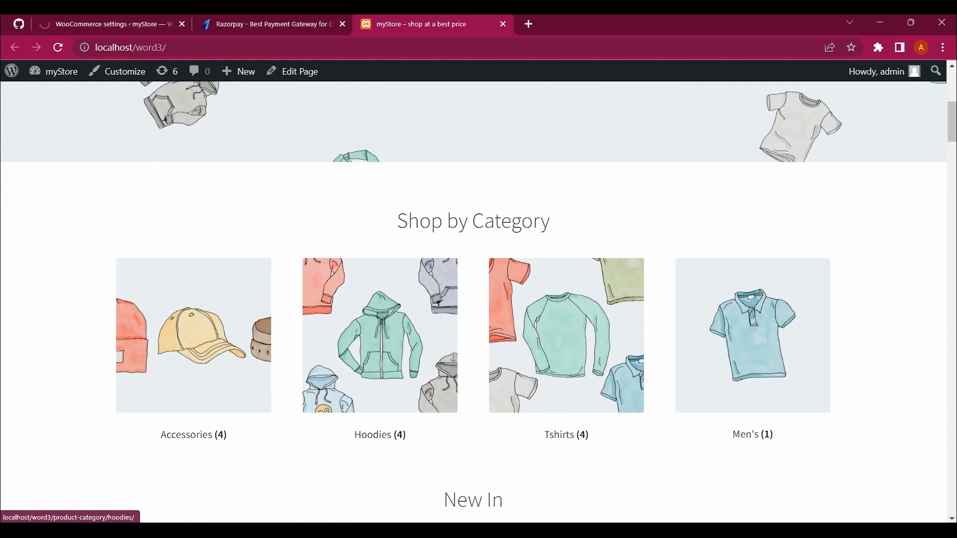
scroll(380, 299, down, 7)
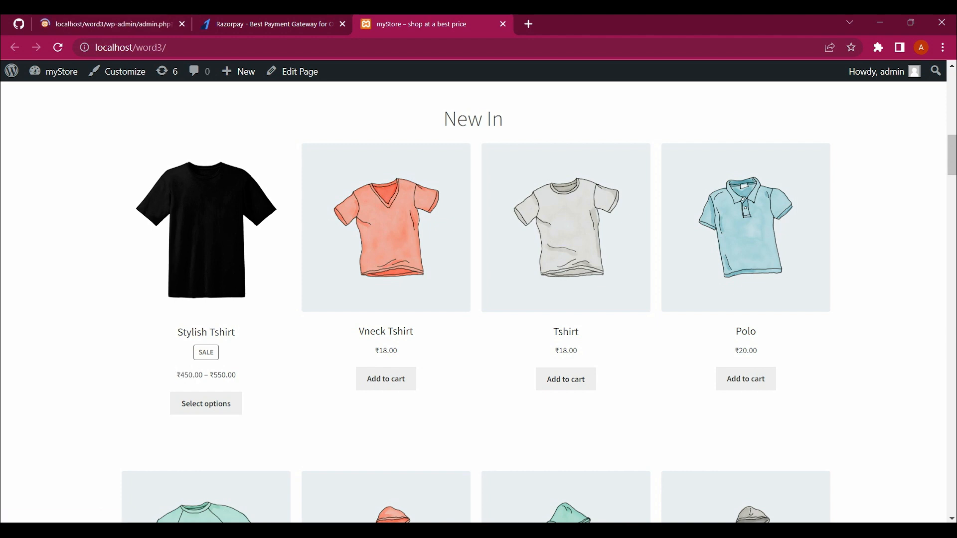
scroll(478, 298, down, 1)
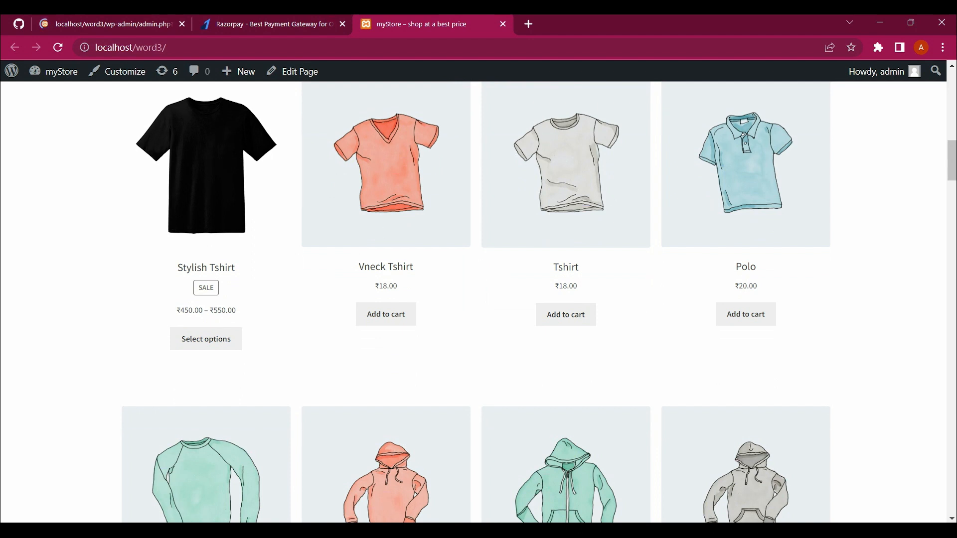
scroll(478, 299, up, 10)
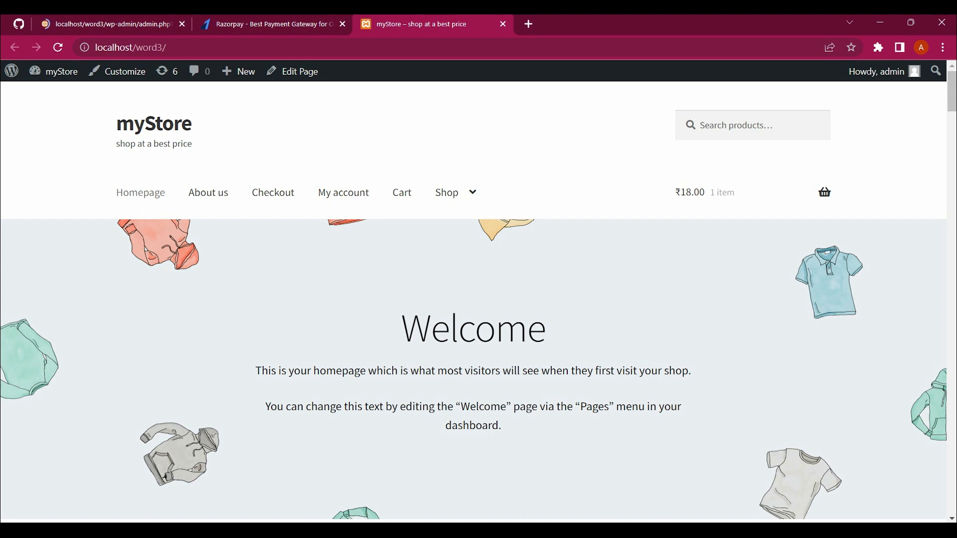
click(710, 192)
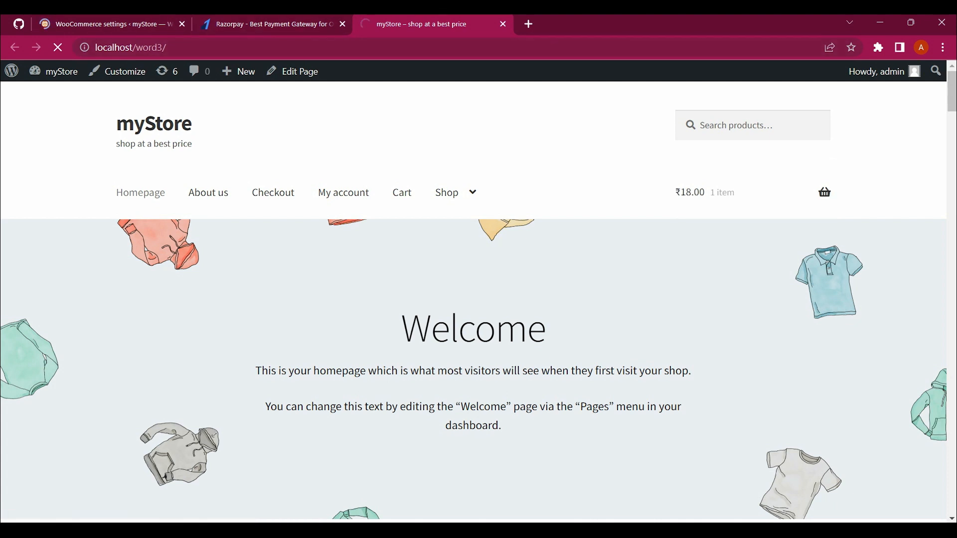
Step: Confirm only Cash on delivery is enabled under Payments, then go to Installed Plugins
click(112, 24)
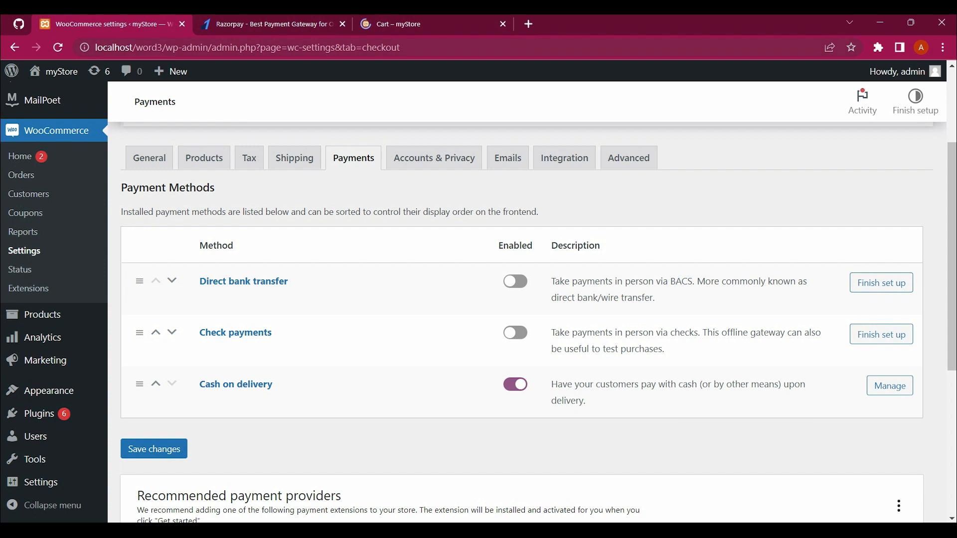
click(408, 23)
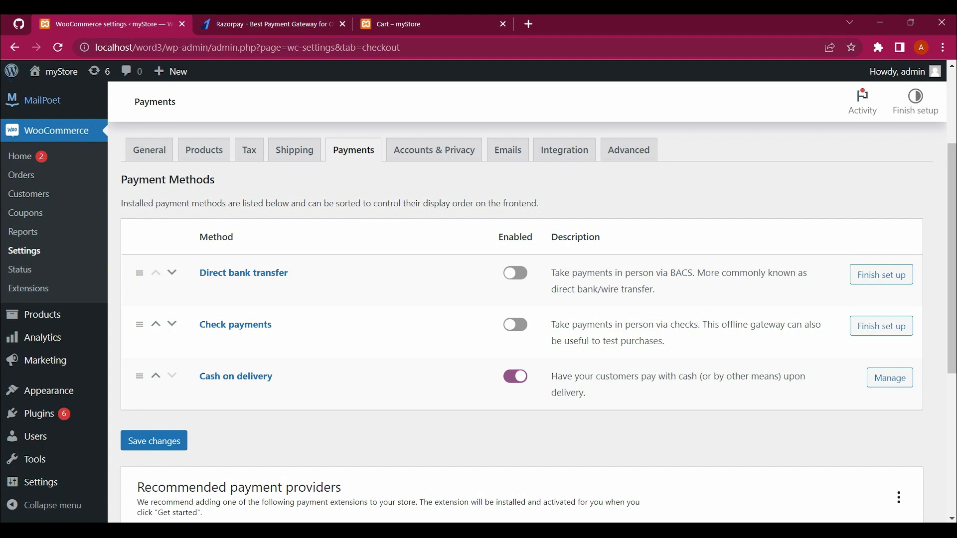
click(35, 414)
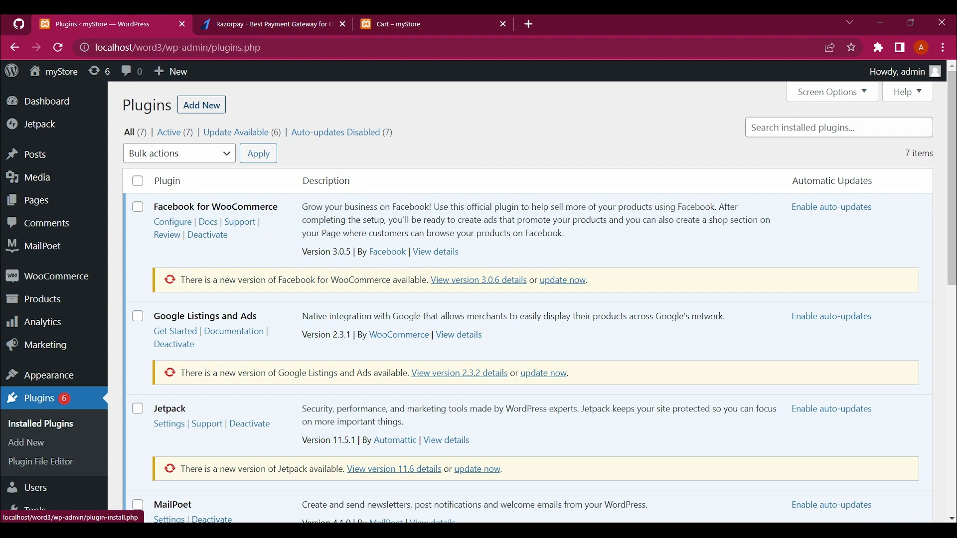
Step: On Add Plugins, search for 'razorpay for woocommerce'
click(201, 105)
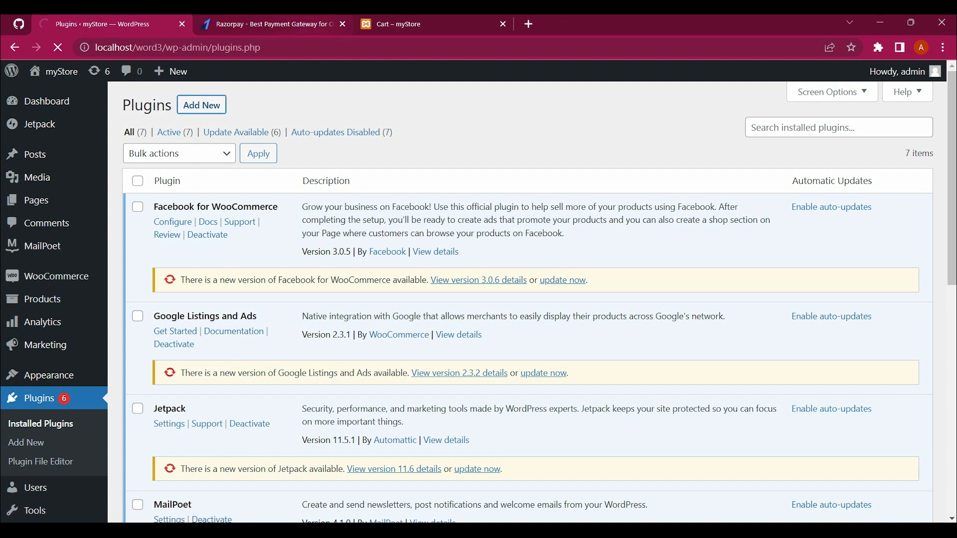
click(299, 26)
click(145, 25)
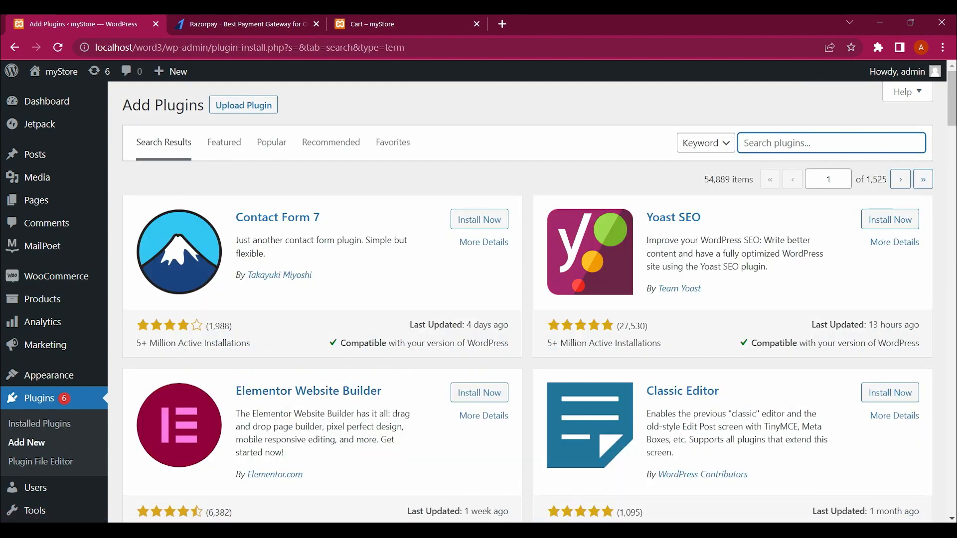
click(831, 143)
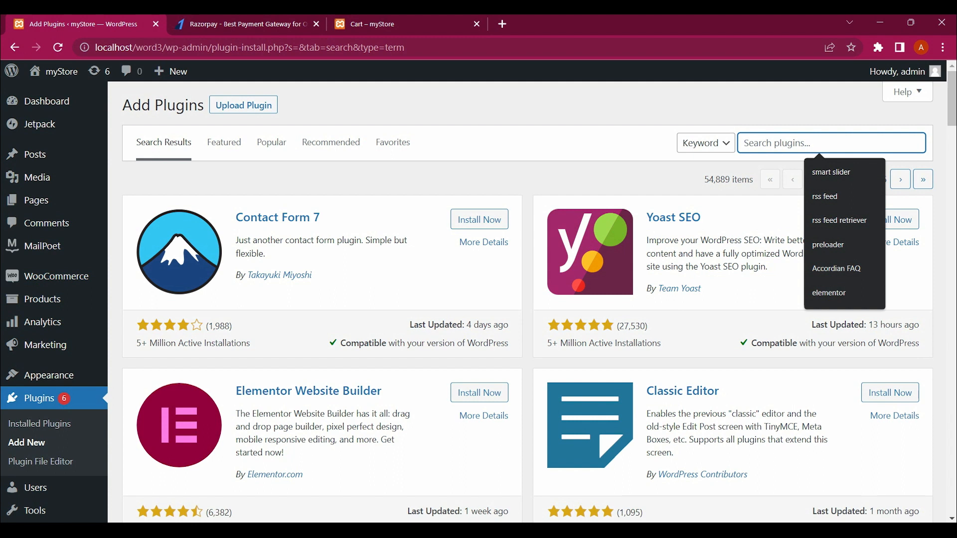
text(ra)
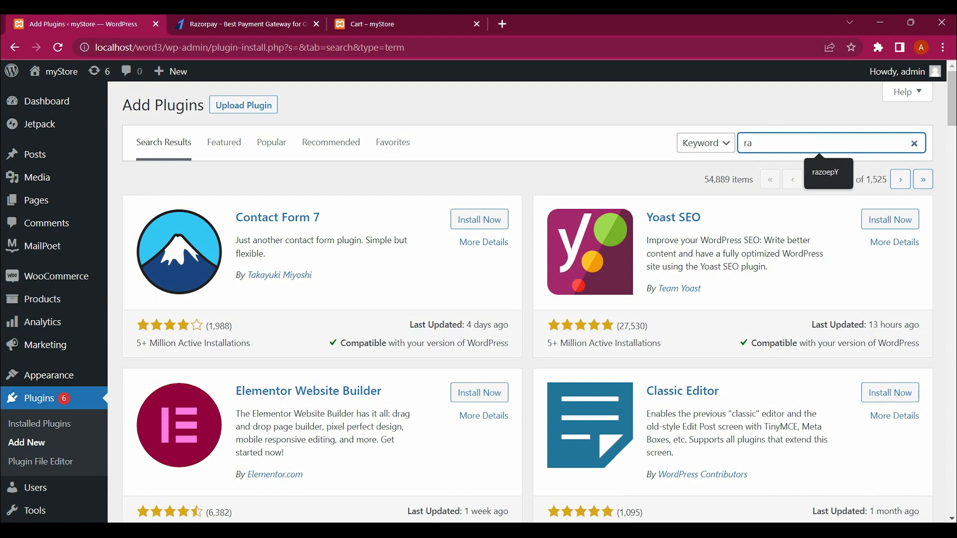
text(z)
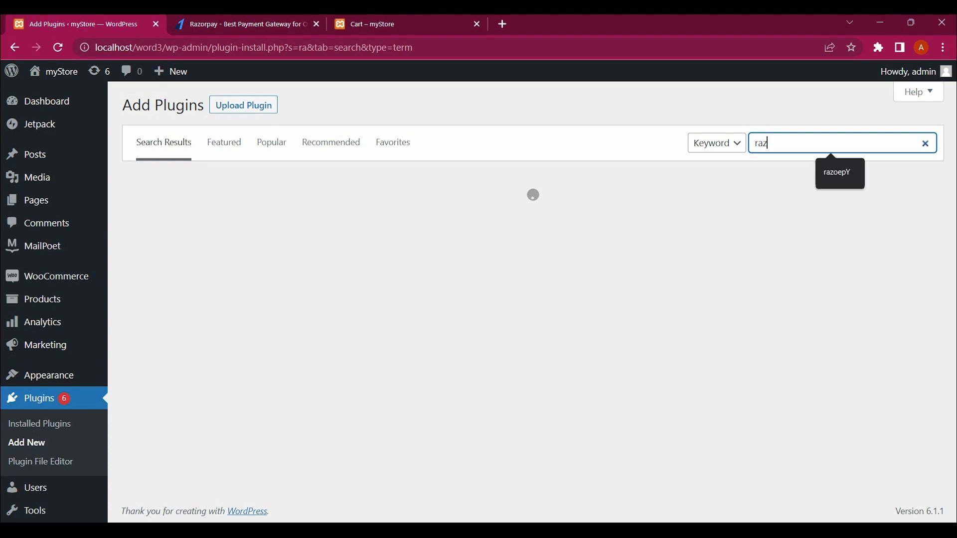
text(orpa)
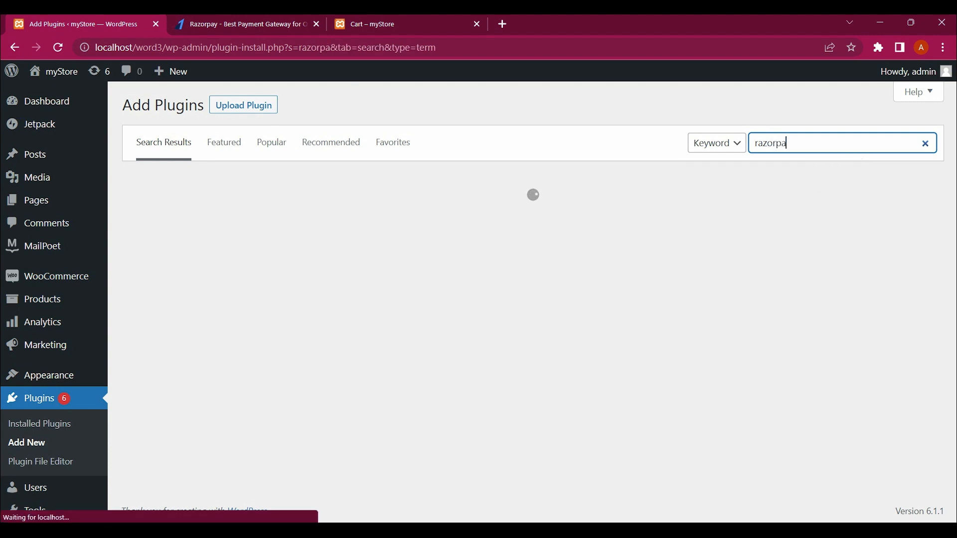
text(y)
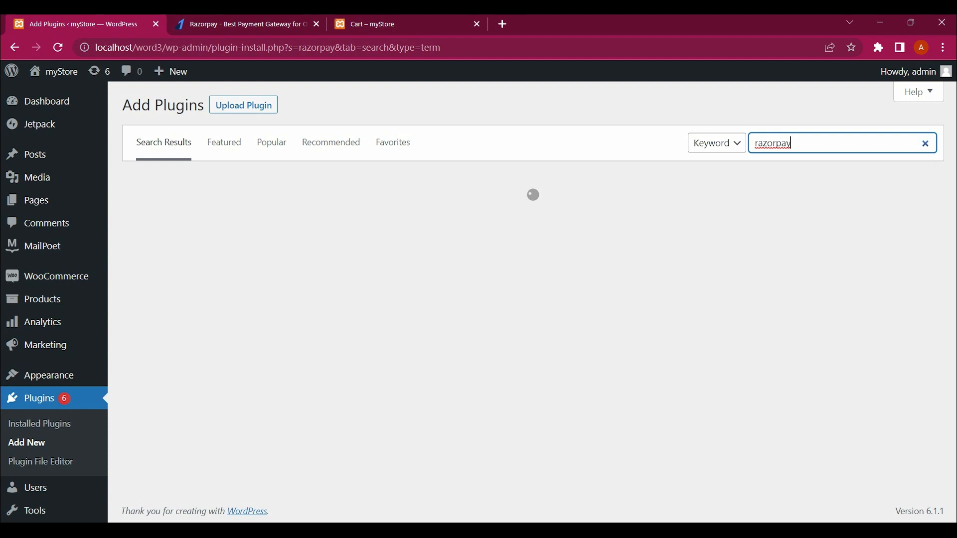
text(for woocommerce)
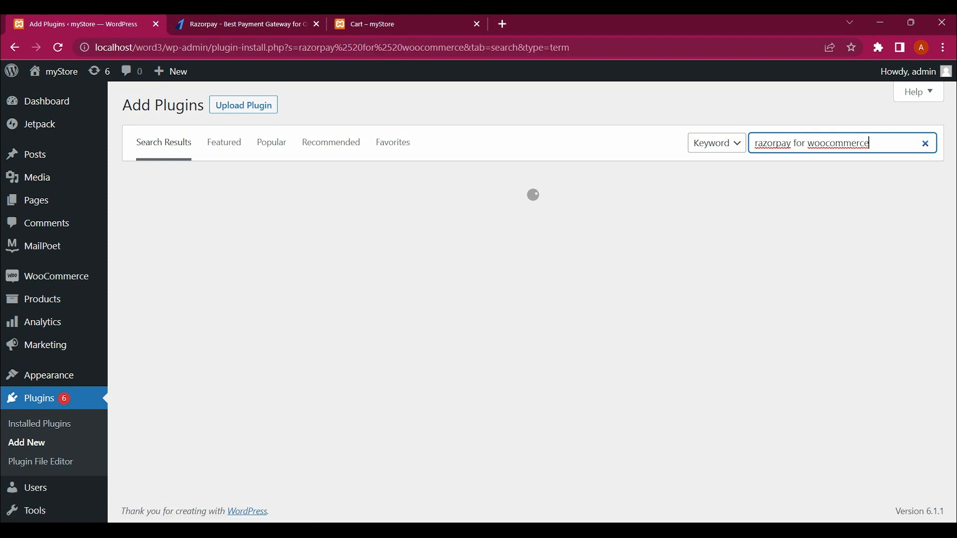
Step: Check the cart: one Vneck Tshirt, ₹50.00 flat-rate shipping, total ₹68.00
click(399, 24)
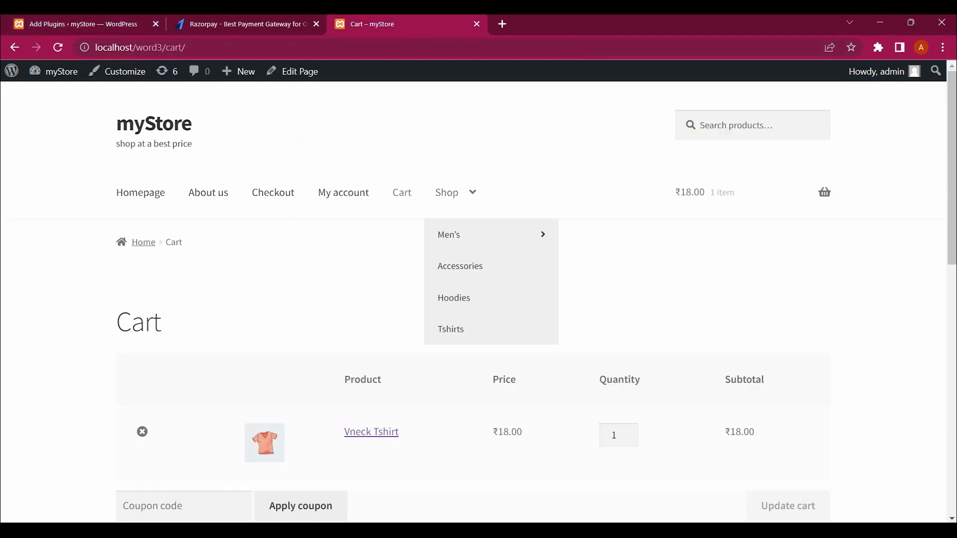
scroll(473, 299, down, 4)
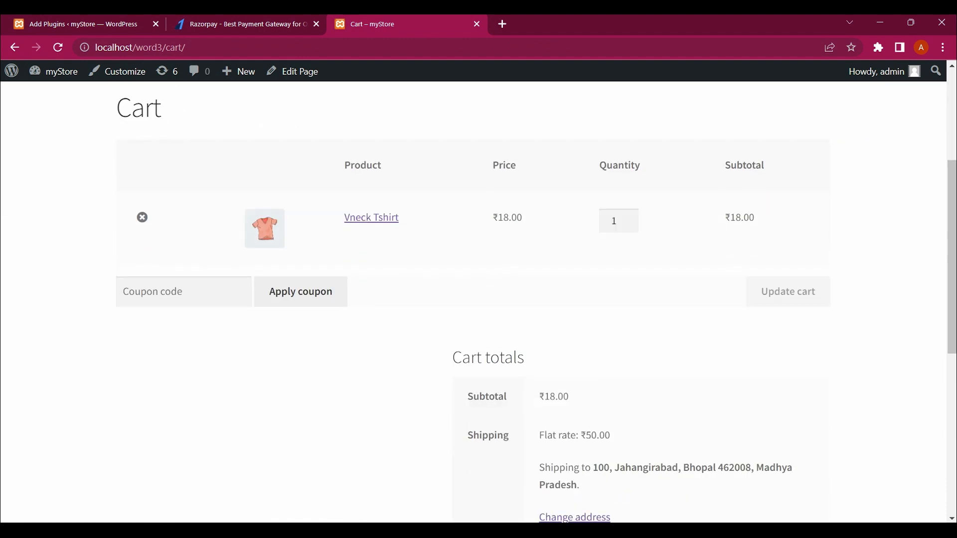
scroll(478, 299, down, 4)
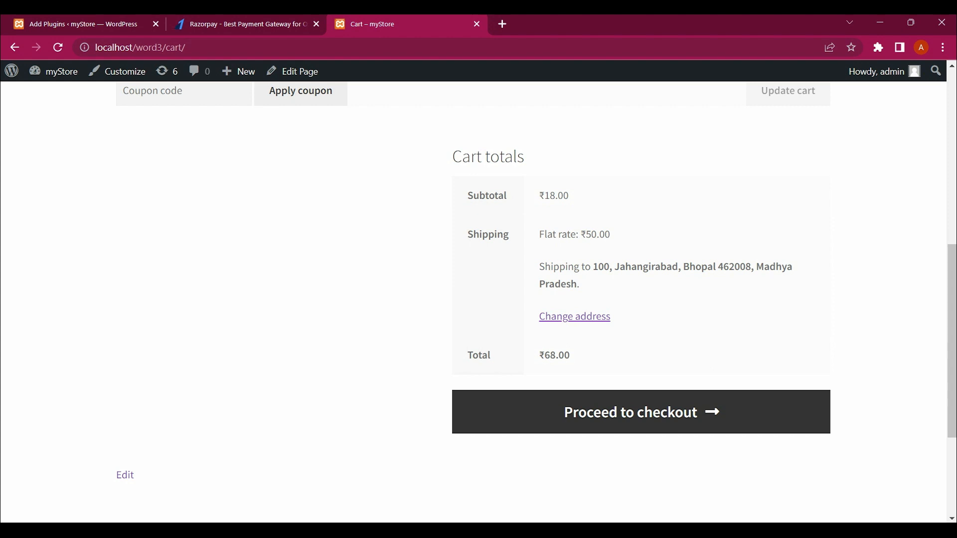
scroll(536, 282, down, 1)
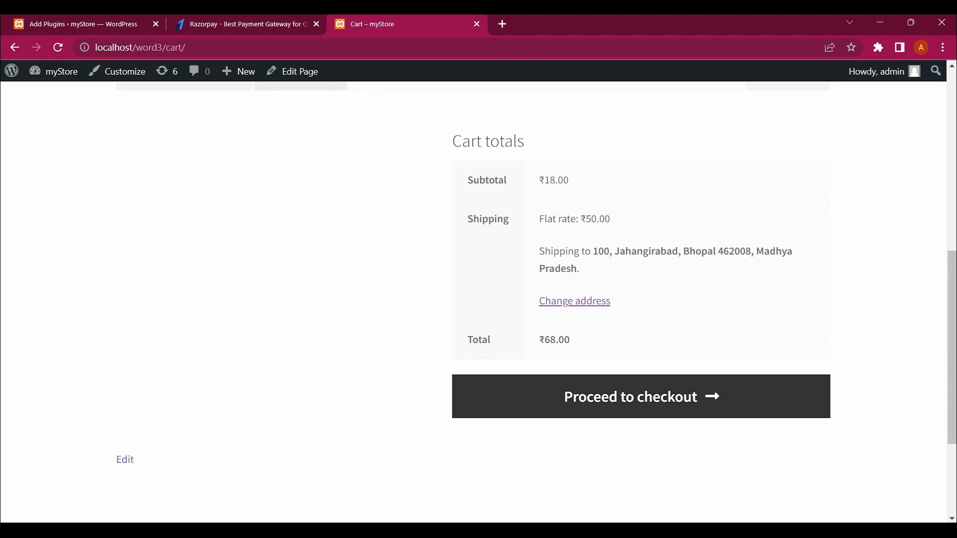
triple_click(557, 340)
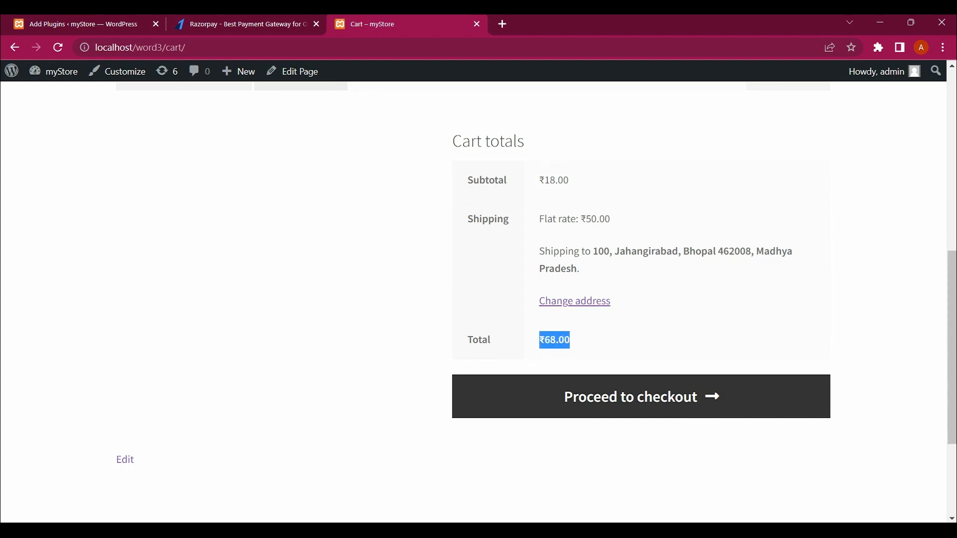
click(559, 343)
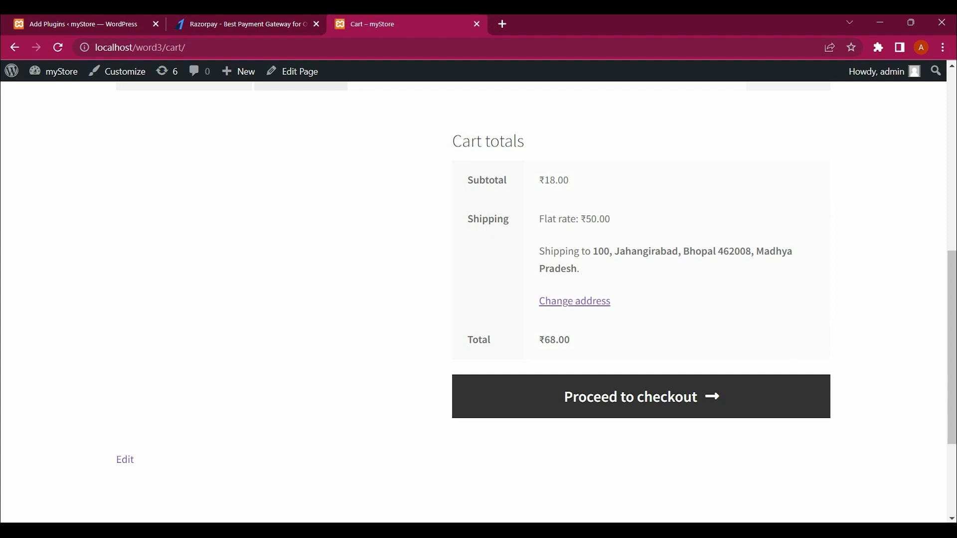
scroll(479, 299, up, 9)
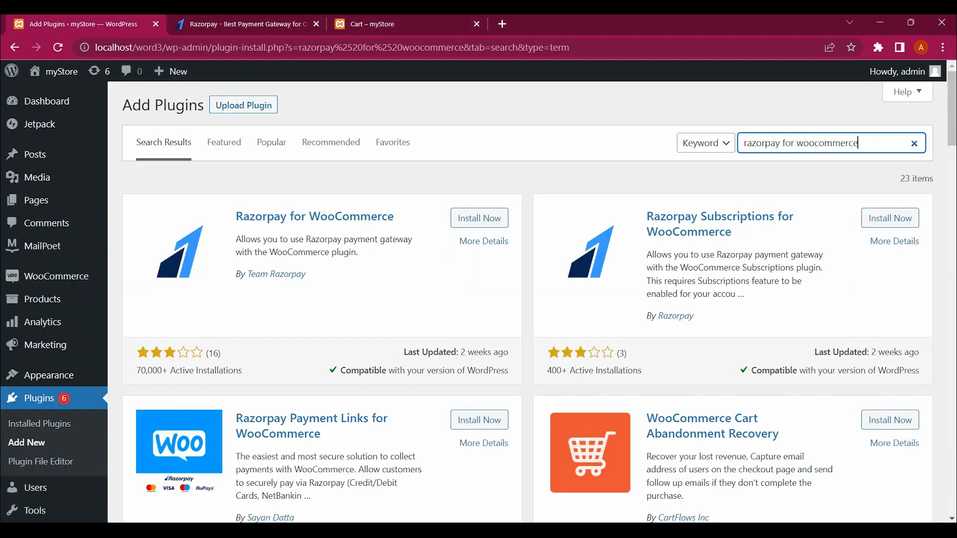
scroll(478, 299, down, 1)
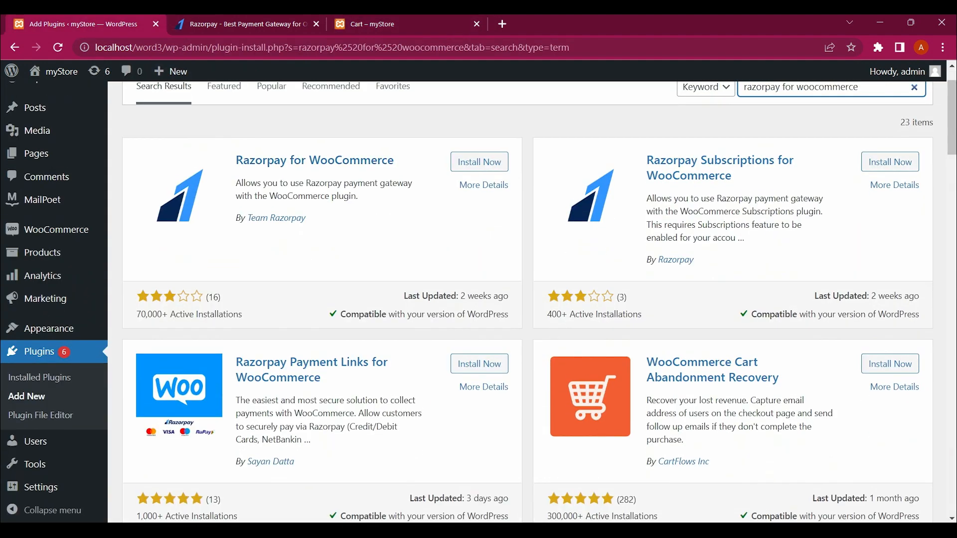
Step: Install the Razorpay for WooCommerce plugin from the search results, leaving it inactive
scroll(479, 299, up, 1)
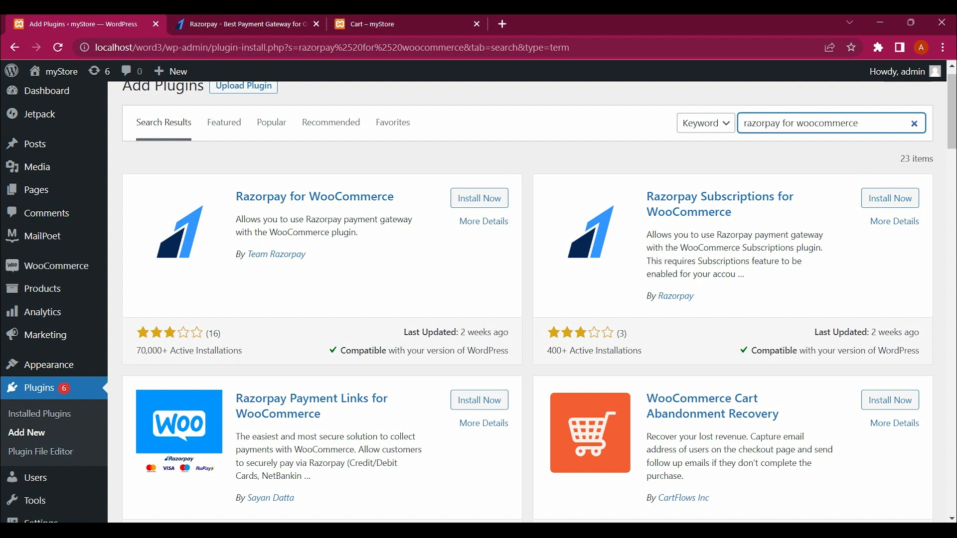
scroll(527, 299, down, 3)
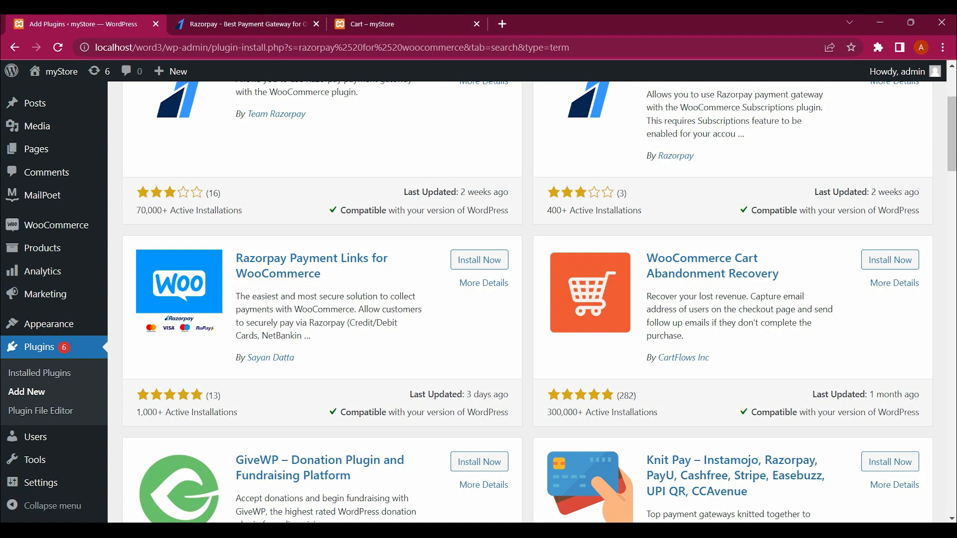
scroll(527, 302, down, 1)
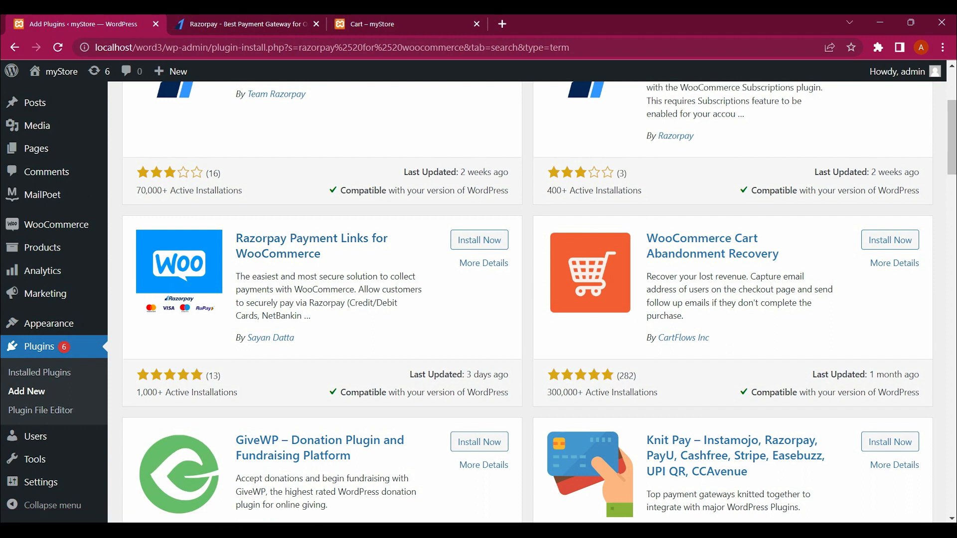
scroll(527, 302, up, 2)
scroll(527, 302, down, 2)
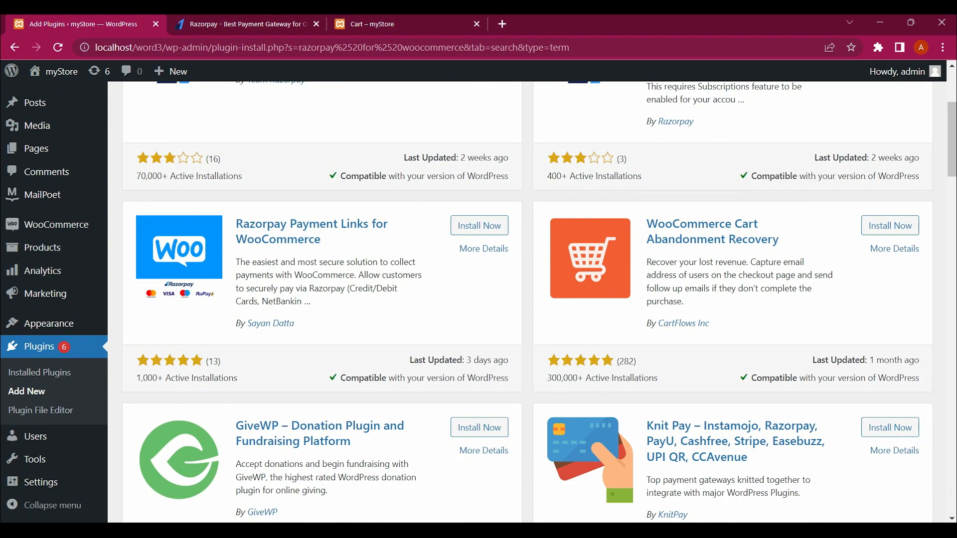
scroll(527, 302, up, 3)
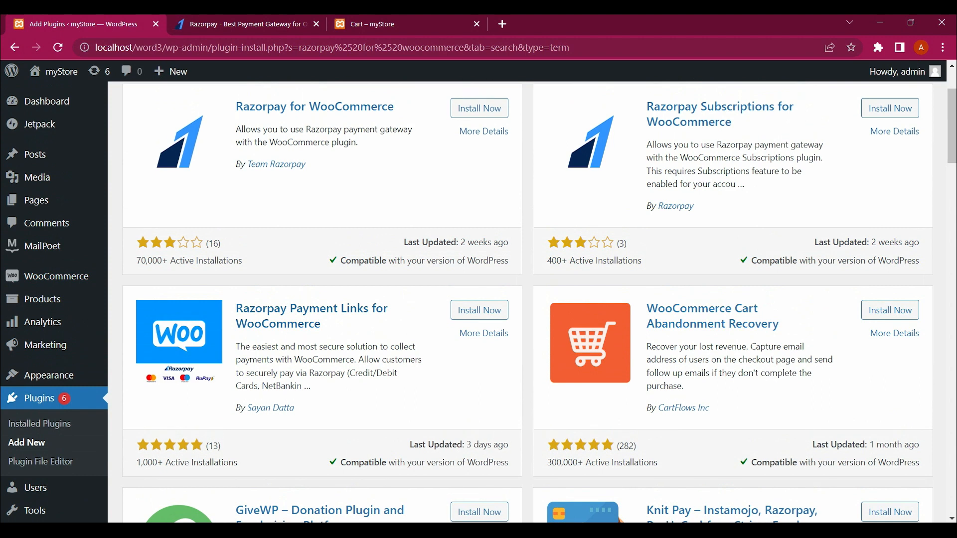
click(479, 172)
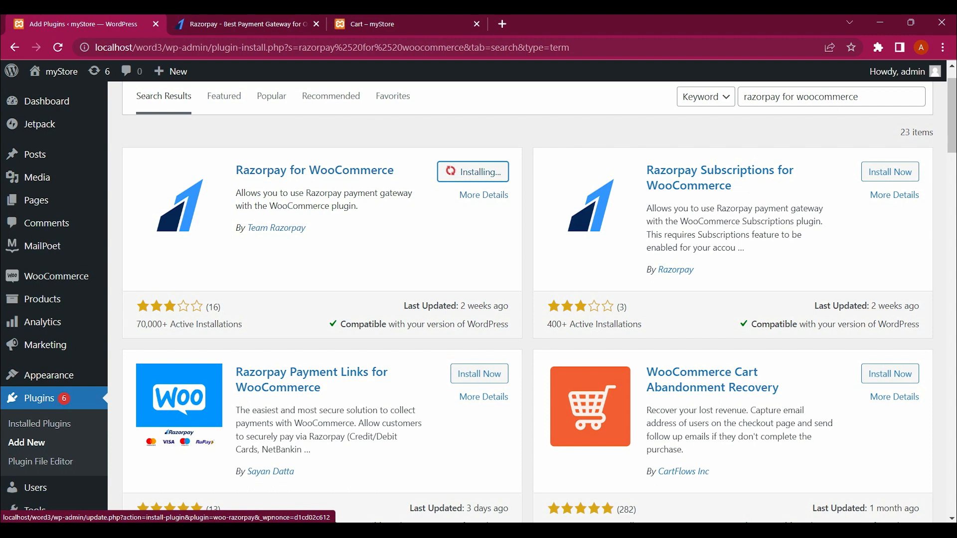
scroll(479, 299, down, 1)
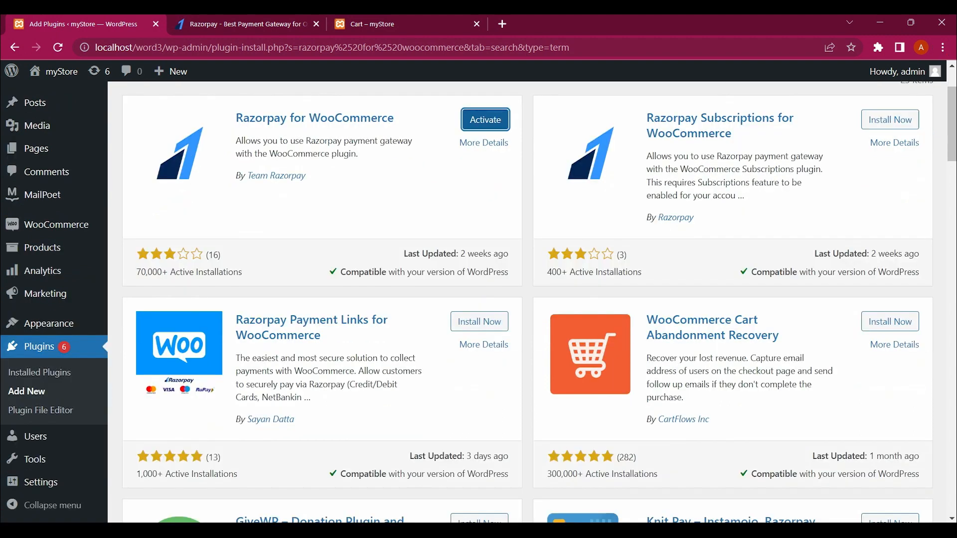
scroll(478, 298, down, 1)
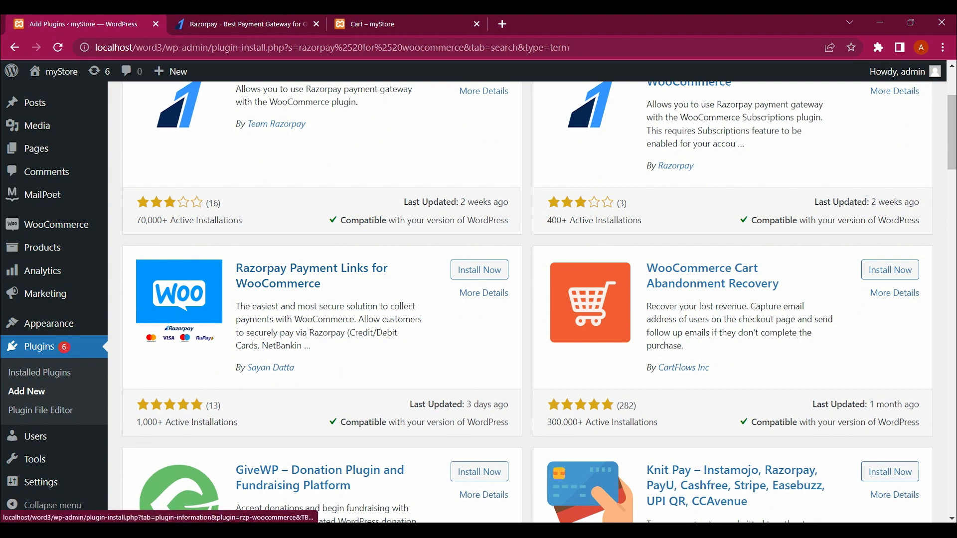
Step: Install and activate Razorpay Payment Links for WooCommerce v1.1.7, then review Installed Plugins
click(479, 270)
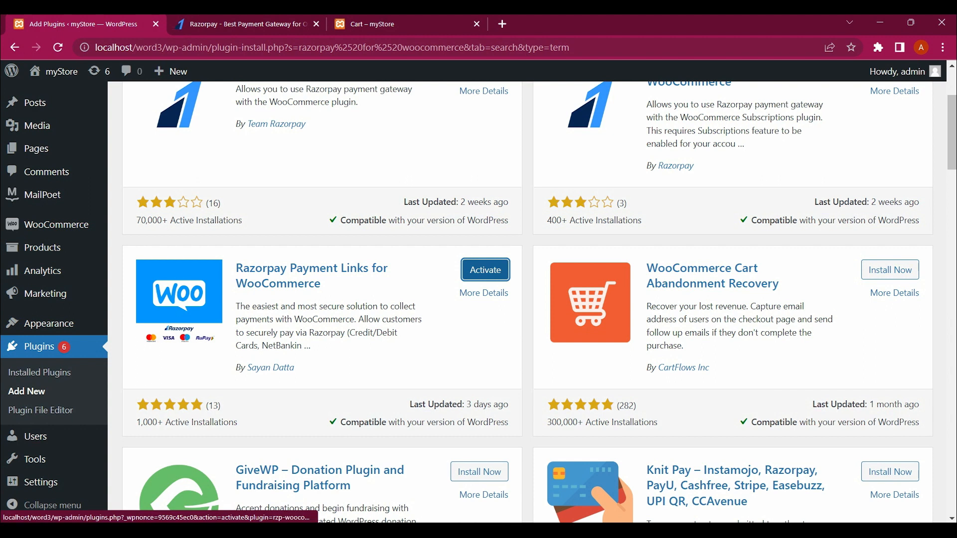
click(485, 270)
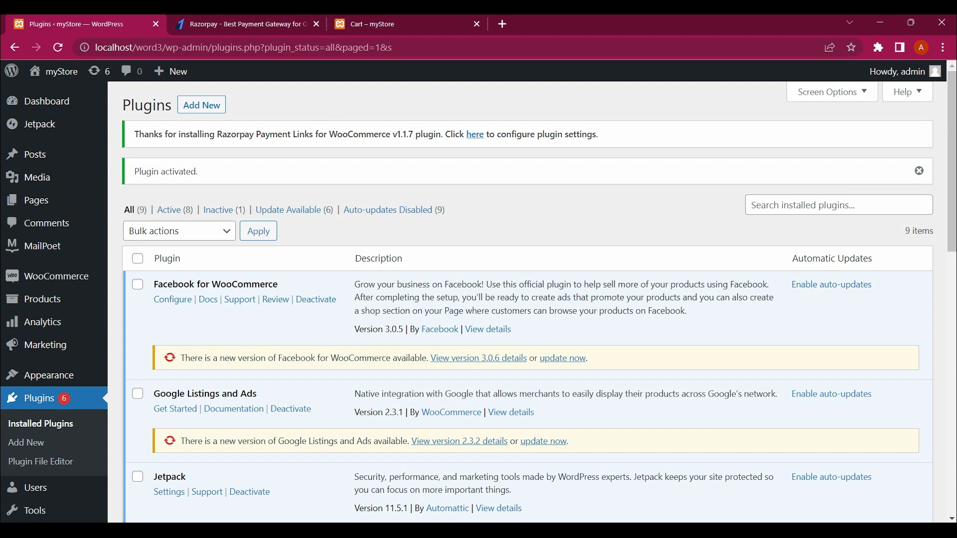
scroll(478, 296, down, 3)
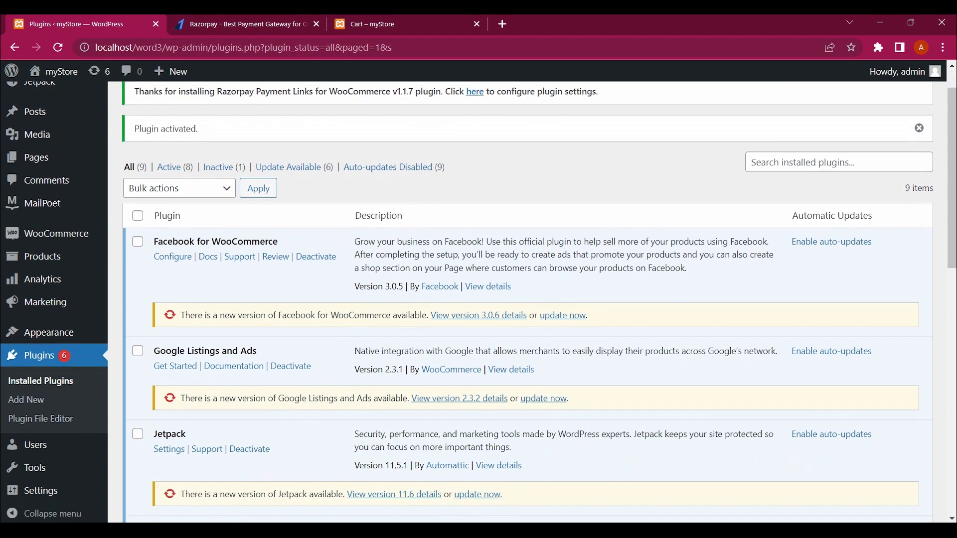
scroll(479, 299, down, 6)
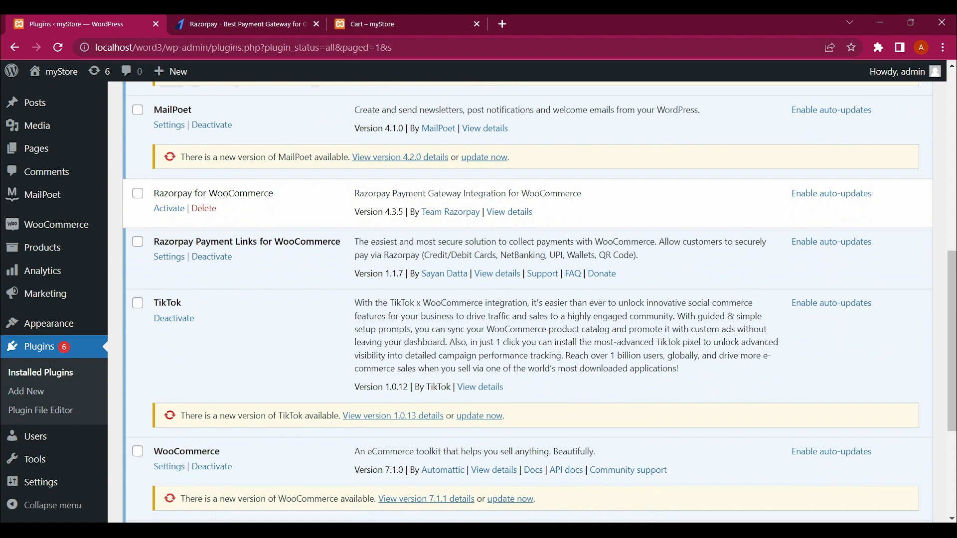
Step: Open Razorpay Payment Links settings and review the 'Pay with Razorpay' gateway options, including test mode
click(169, 257)
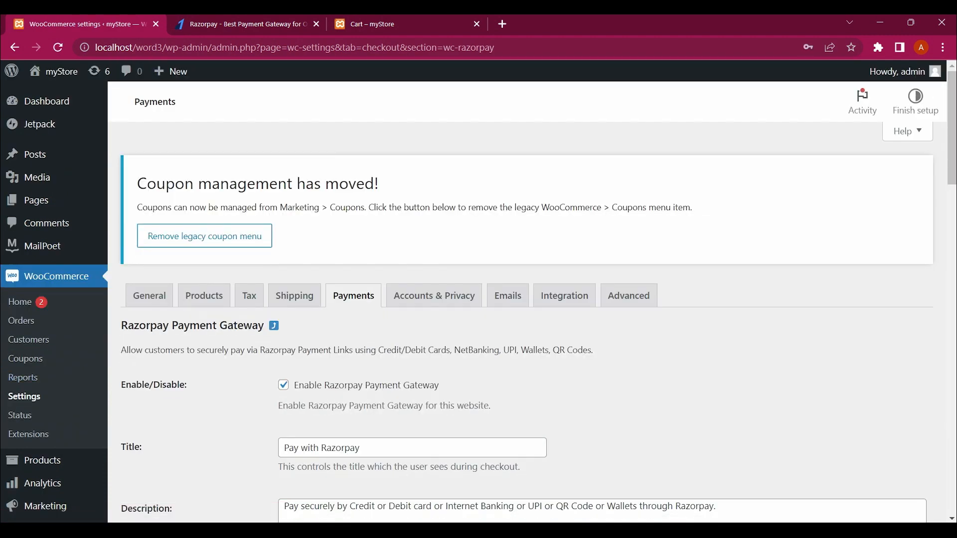
scroll(528, 304, down, 3)
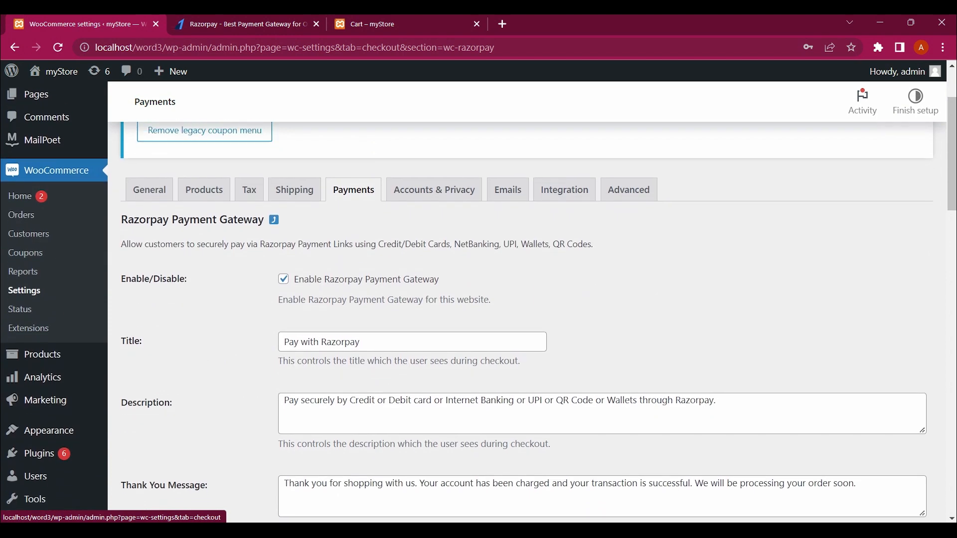
scroll(353, 184, down, 2)
scroll(529, 319, down, 5)
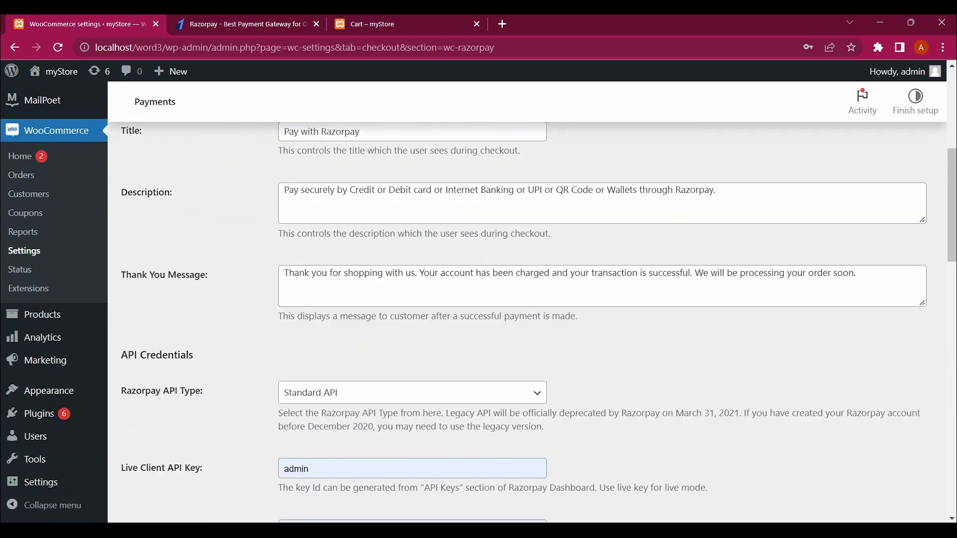
scroll(528, 319, down, 6)
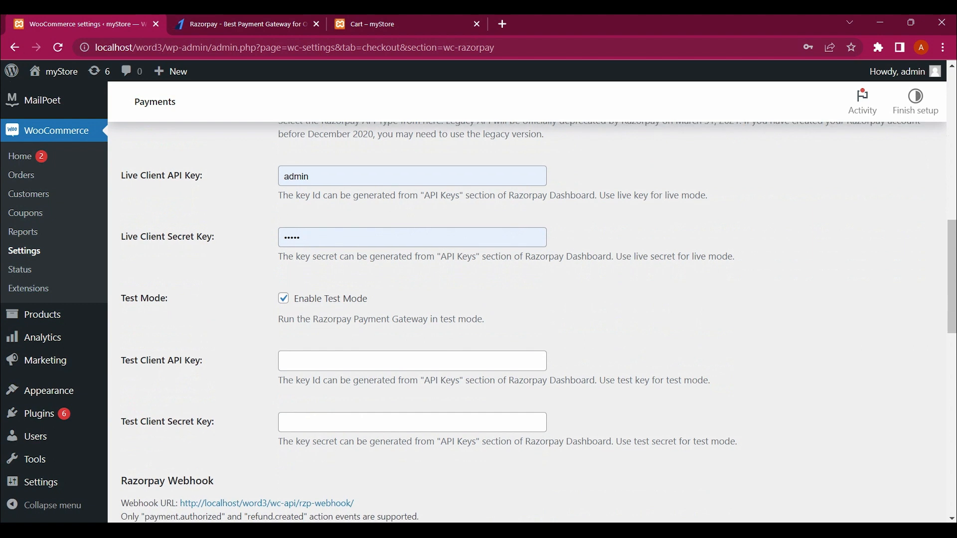
scroll(528, 319, down, 12)
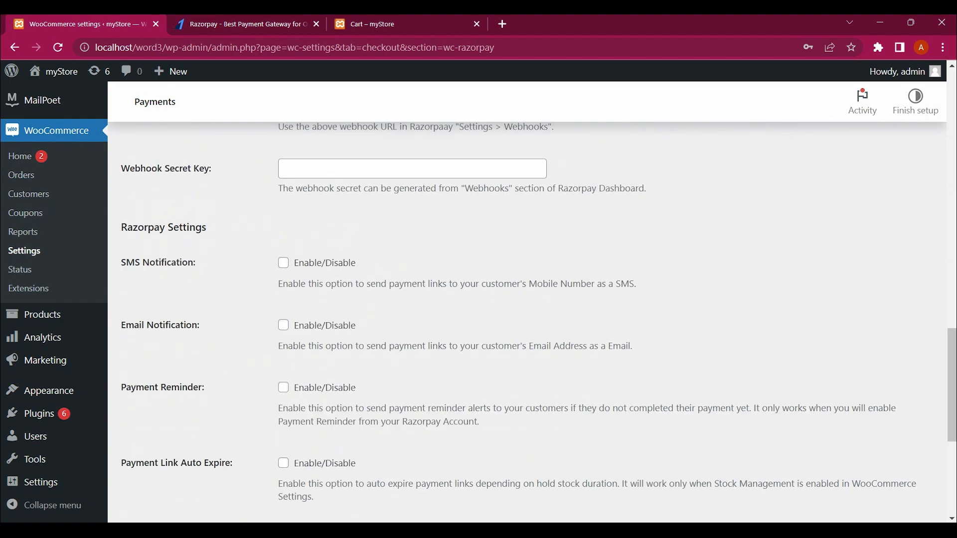
scroll(528, 319, up, 20)
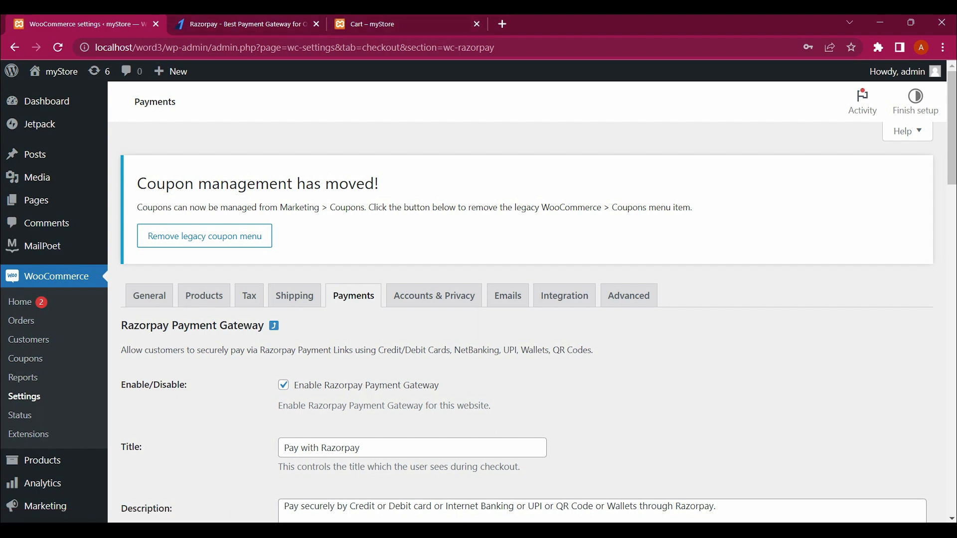
Step: Switch to the Razorpay tab and reload razorpay.com from the address bar
key(ctrl+Tab)
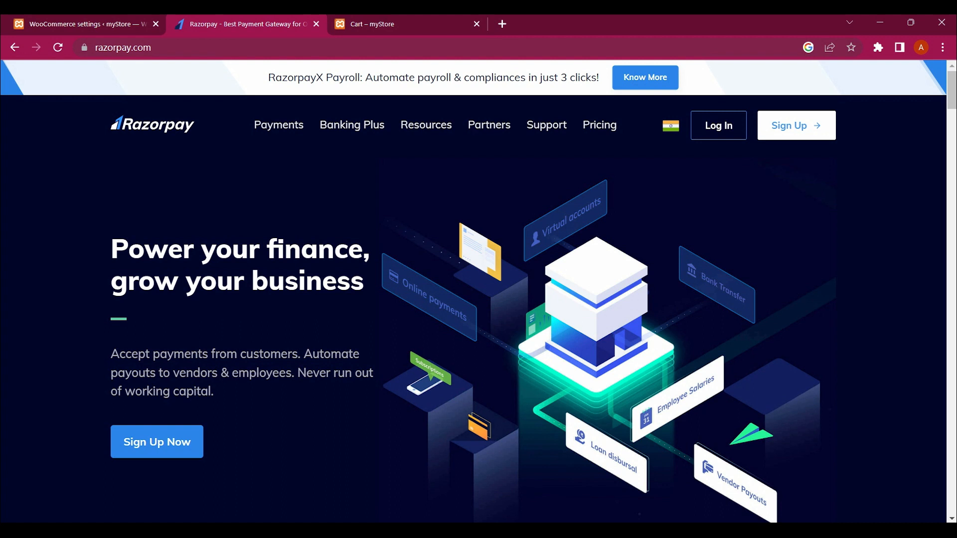
key(ctrl+l)
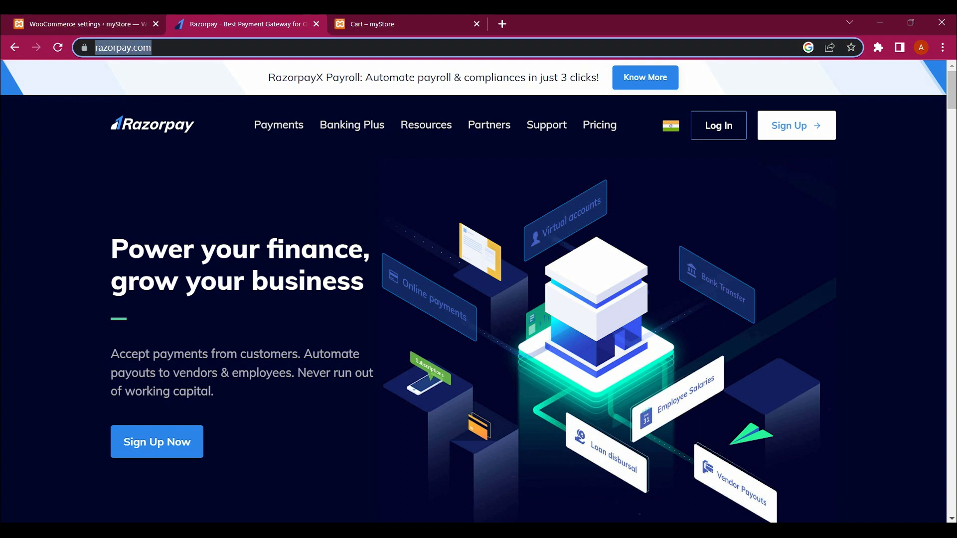
key(End)
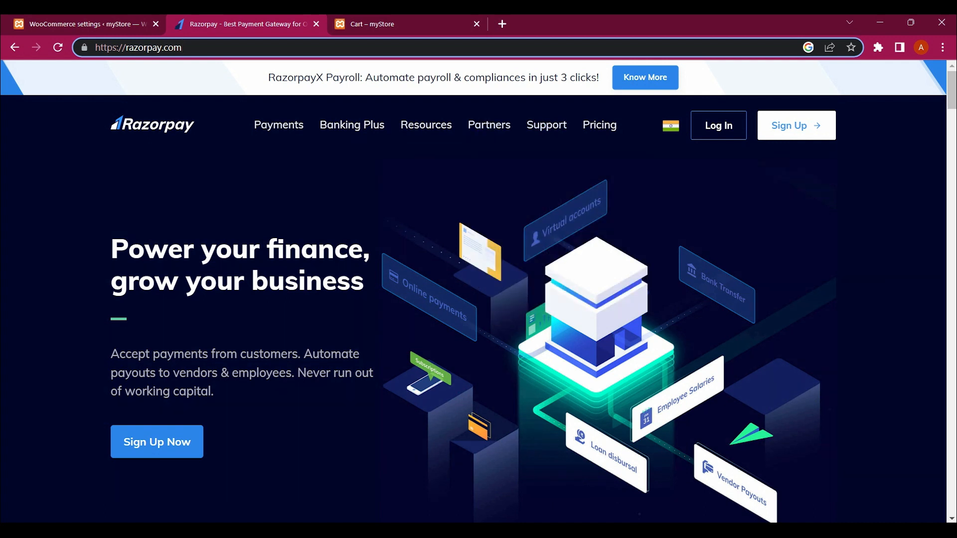
key(Return)
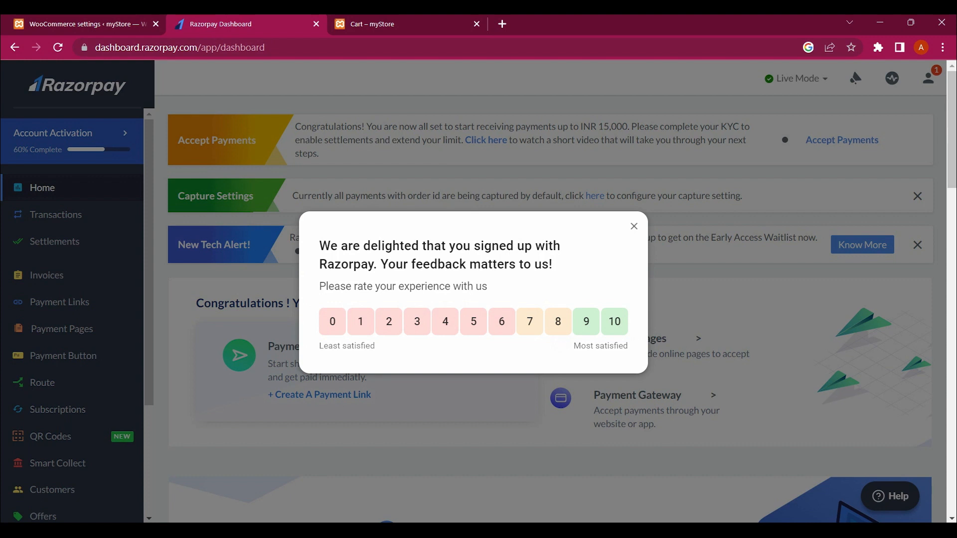
Step: Dismiss the feedback prompt and the New Tech Alert and Capture Settings banners
click(634, 226)
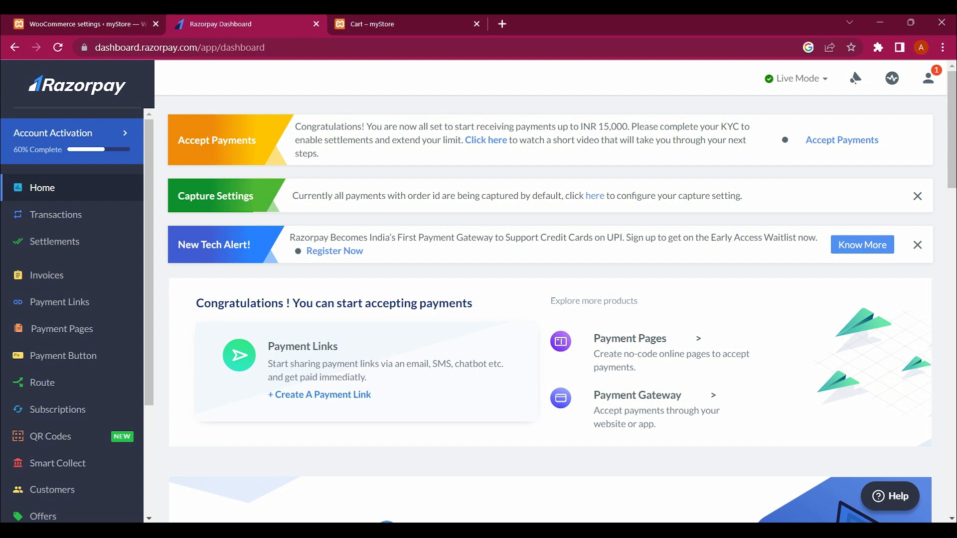
click(917, 245)
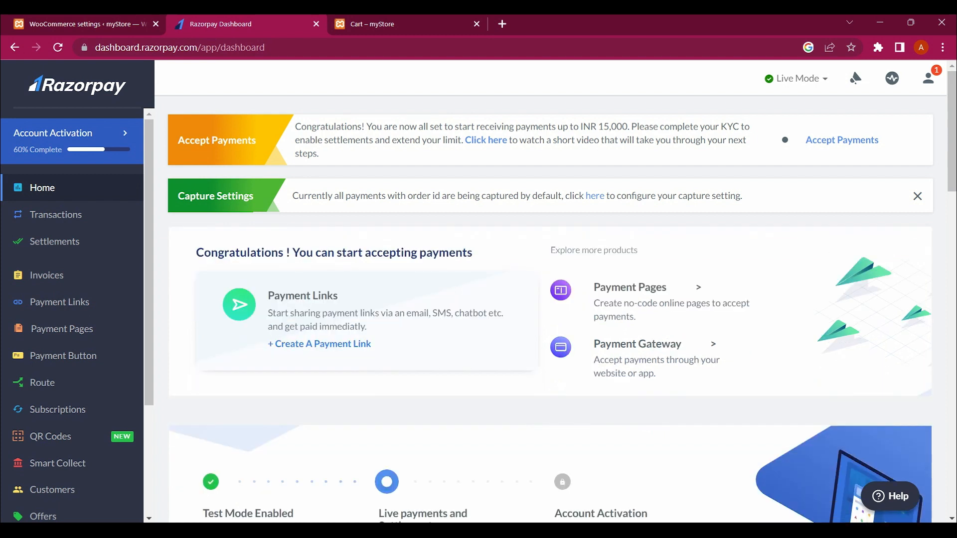
click(918, 195)
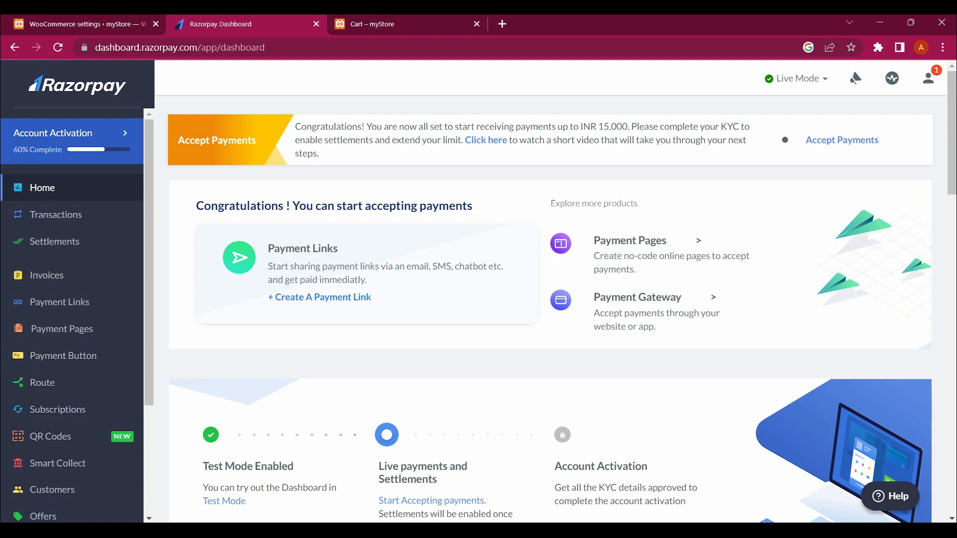
Step: Switch the dashboard to Test Mode and then back to Live Mode
click(796, 79)
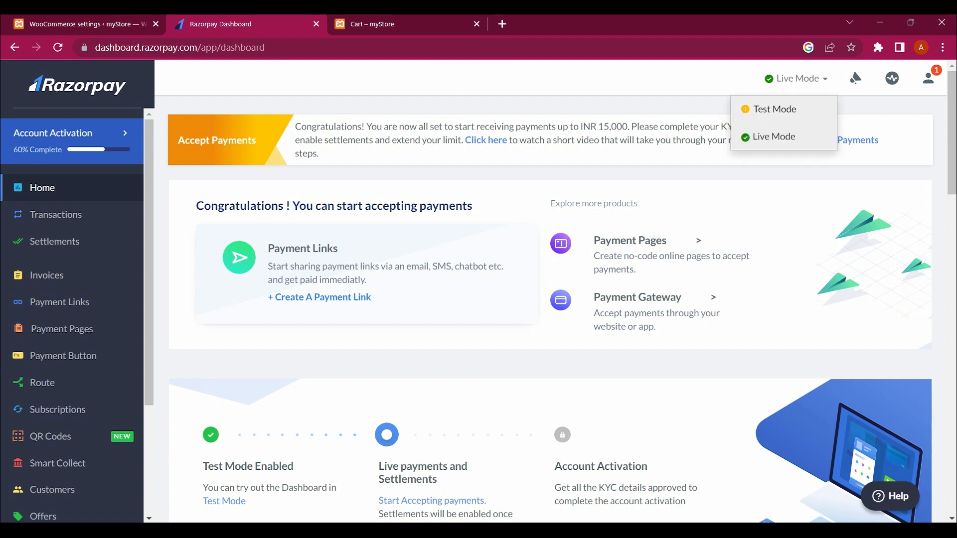
click(774, 137)
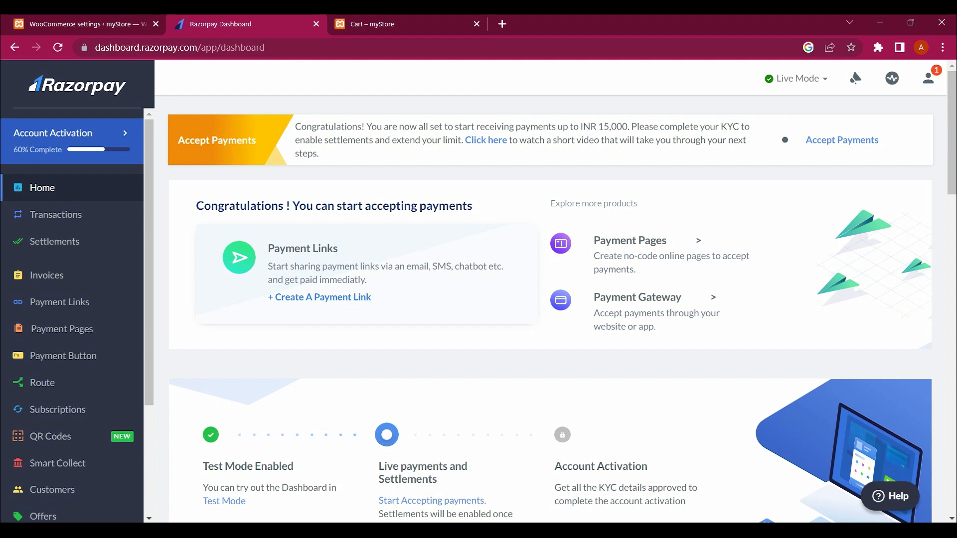
click(802, 79)
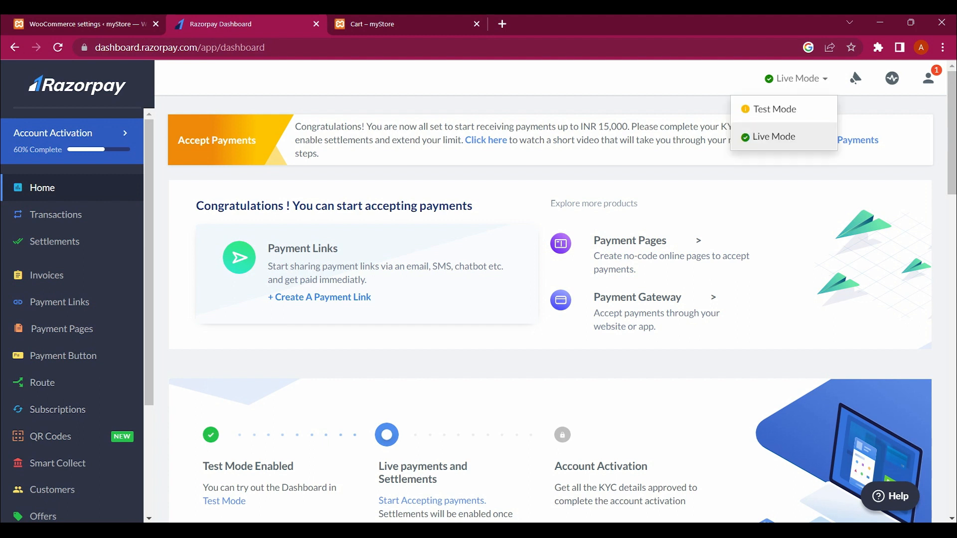
click(775, 109)
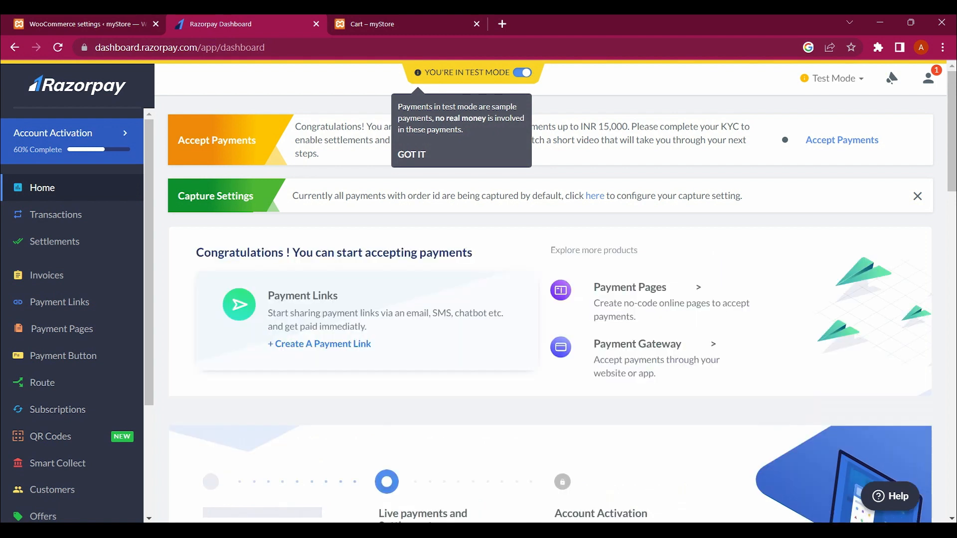
click(837, 78)
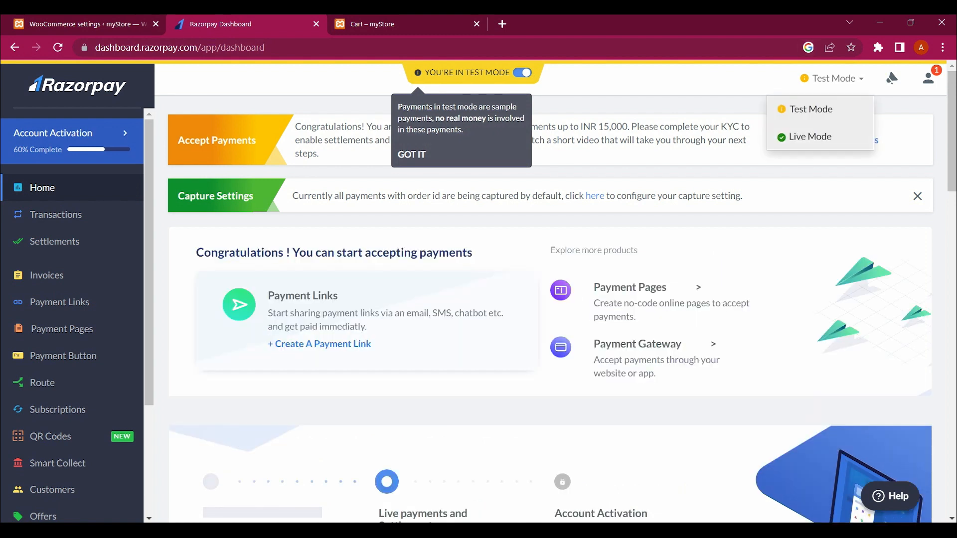
click(811, 136)
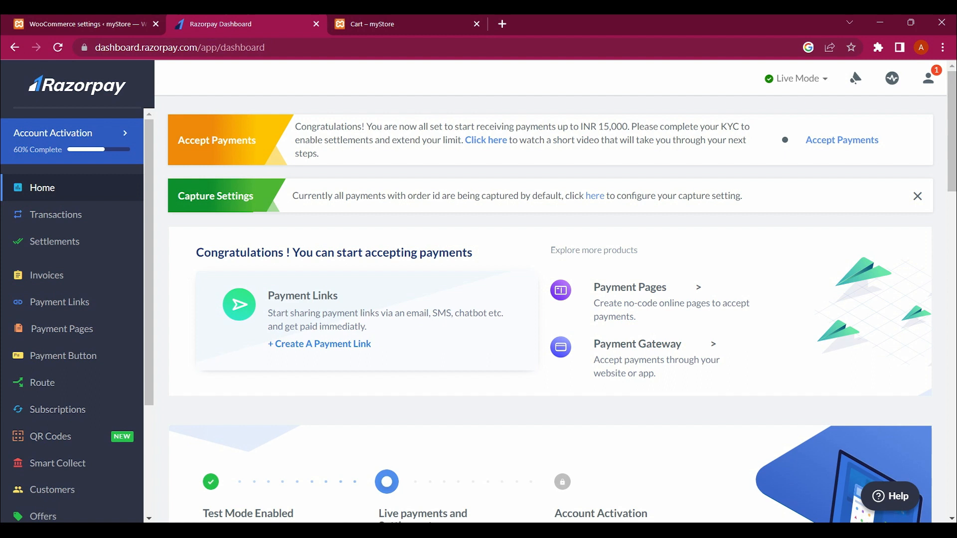
Step: Switch the dashboard to Test Mode and dismiss the test-mode explanation tip
click(796, 78)
click(777, 107)
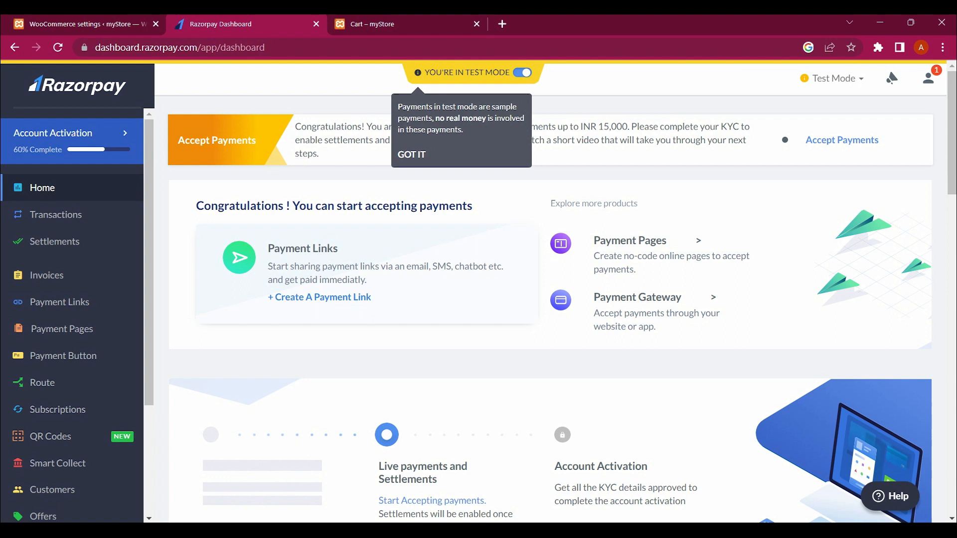
scroll(548, 299, down, 2)
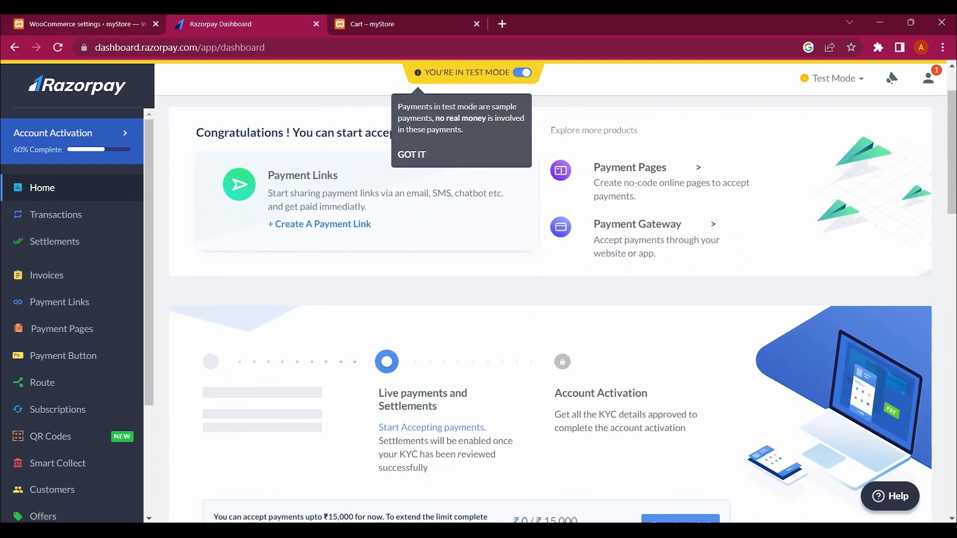
scroll(548, 299, up, 2)
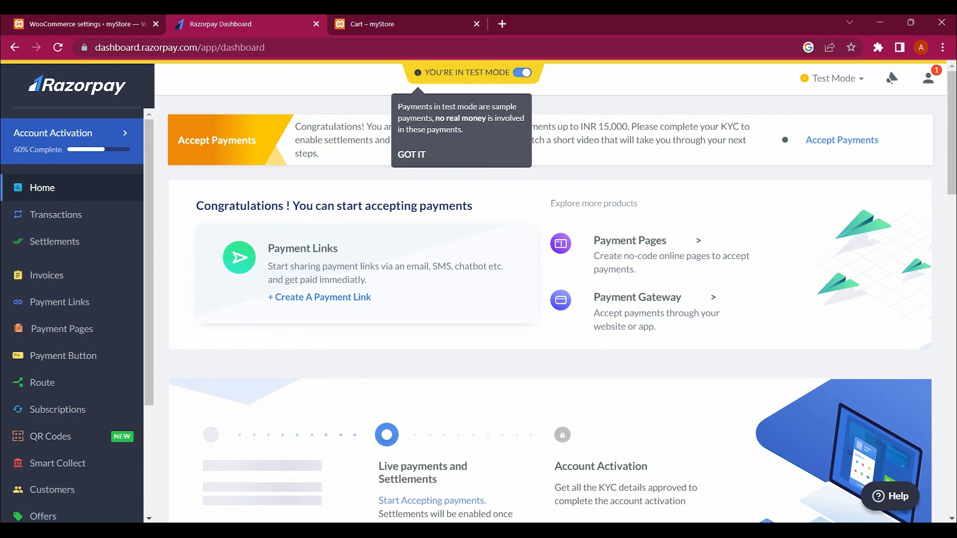
click(412, 155)
scroll(548, 299, down, 1)
scroll(548, 299, up, 1)
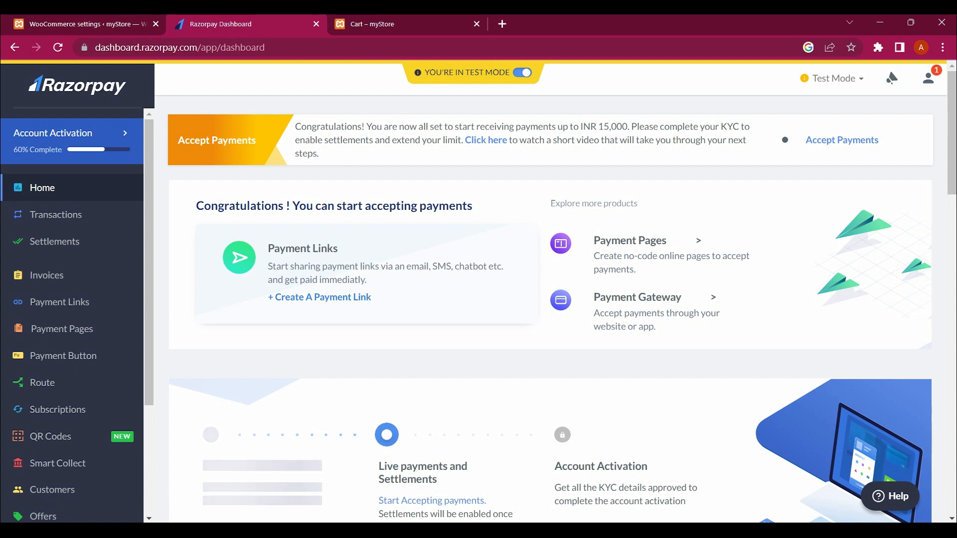
Step: Reapply Test Mode and scroll the home page showing the ₹15,000 limit and ₹0.00 balance
click(837, 79)
click(812, 137)
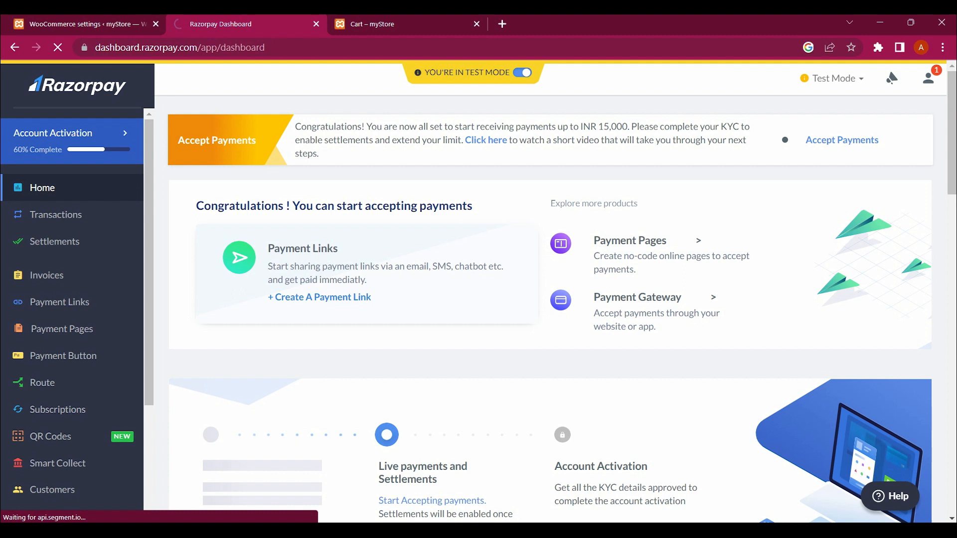
scroll(548, 309, down, 3)
scroll(75, 225, down, 3)
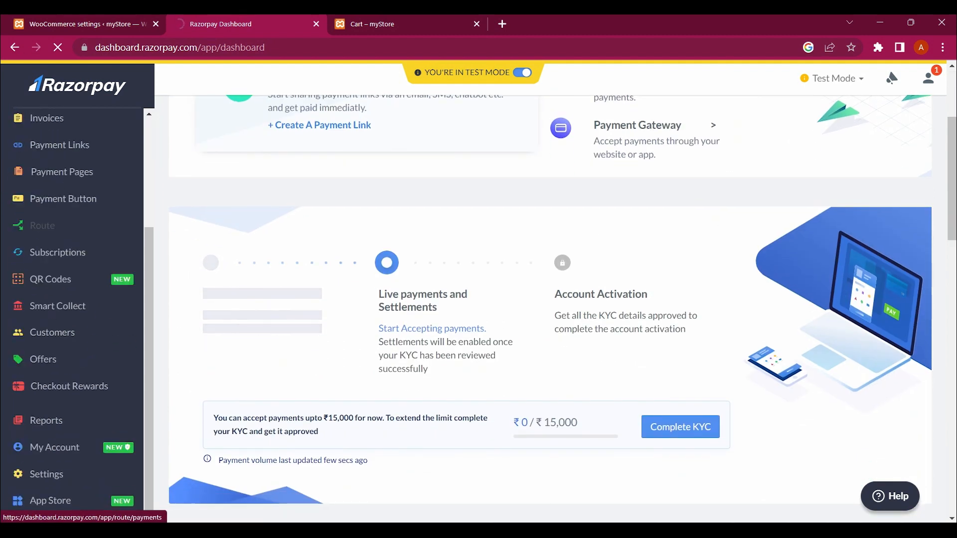
scroll(55, 234, down, 4)
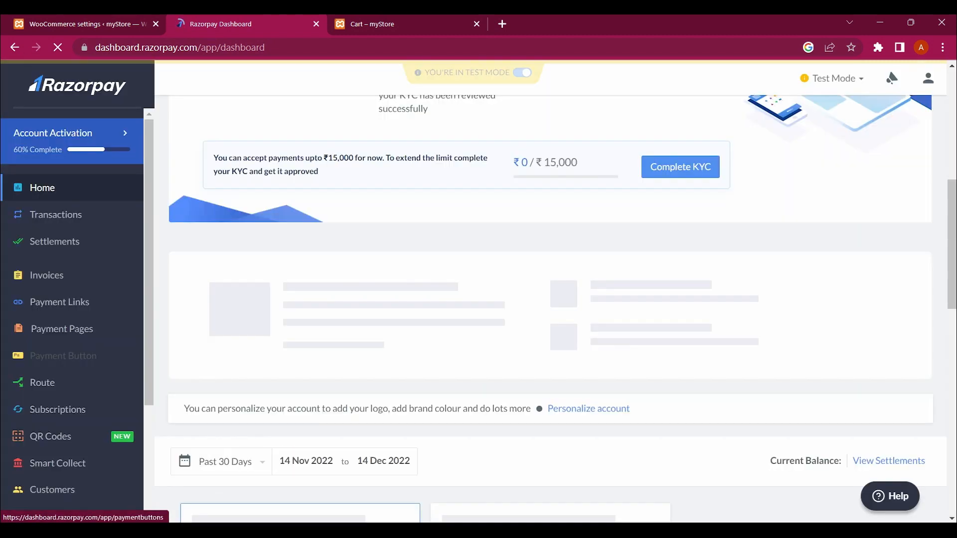
scroll(55, 355, down, 3)
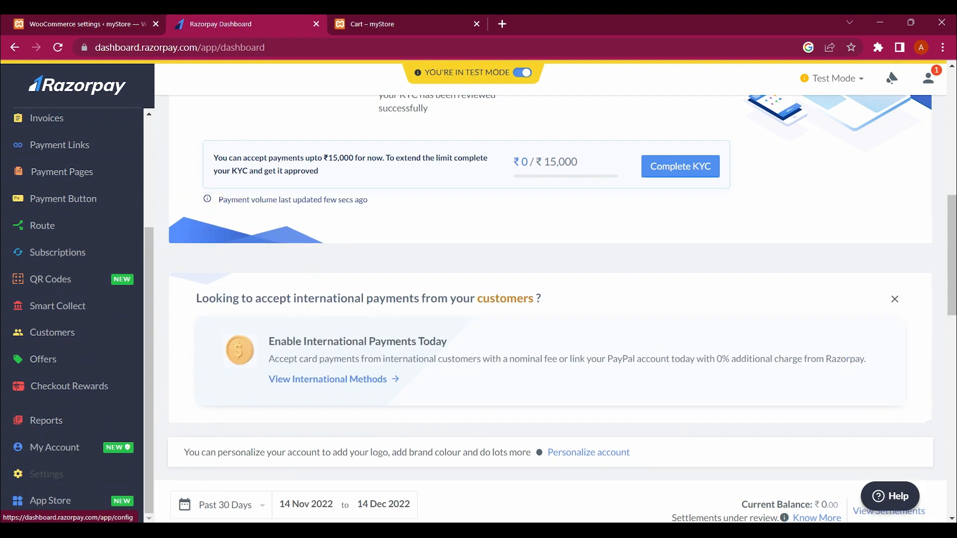
Step: Look through Settings > Configuration, then view the Webhooks tab, which lists no webhooks
click(46, 474)
scroll(548, 299, down, 7)
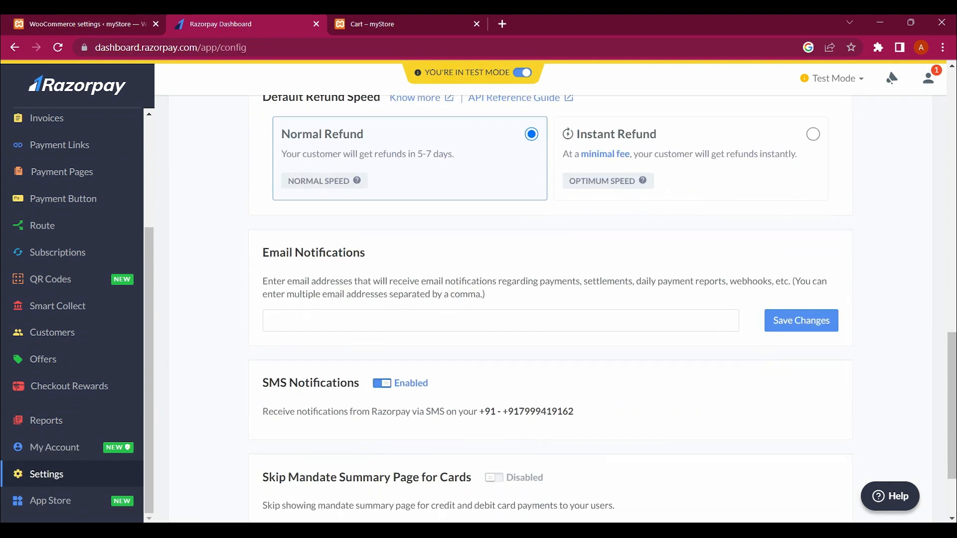
scroll(548, 299, down, 2)
scroll(548, 299, up, 13)
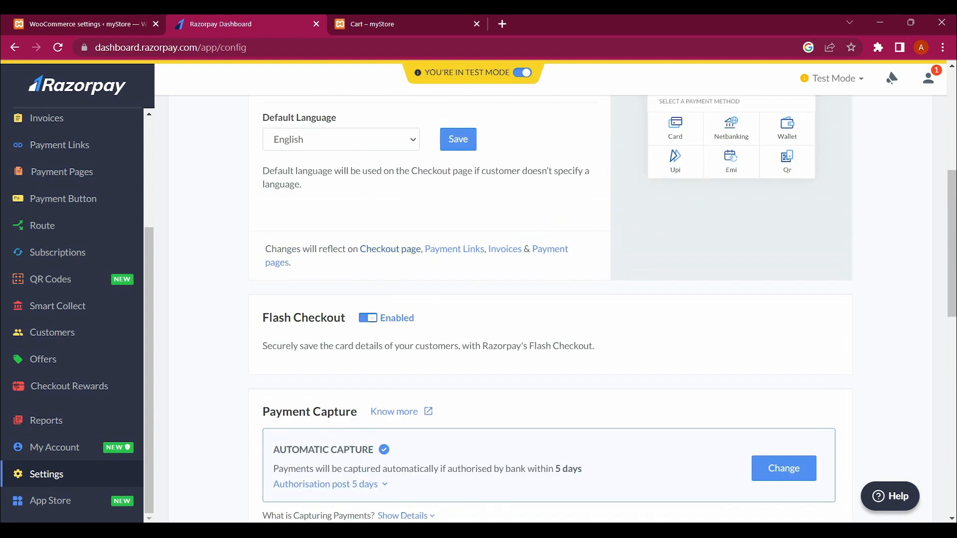
scroll(548, 299, up, 4)
scroll(548, 299, up, 3)
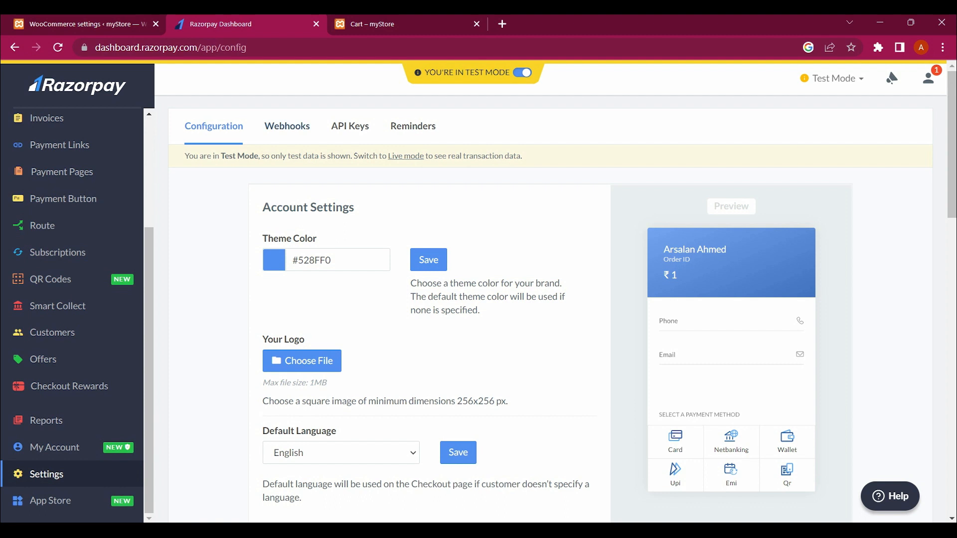
click(287, 125)
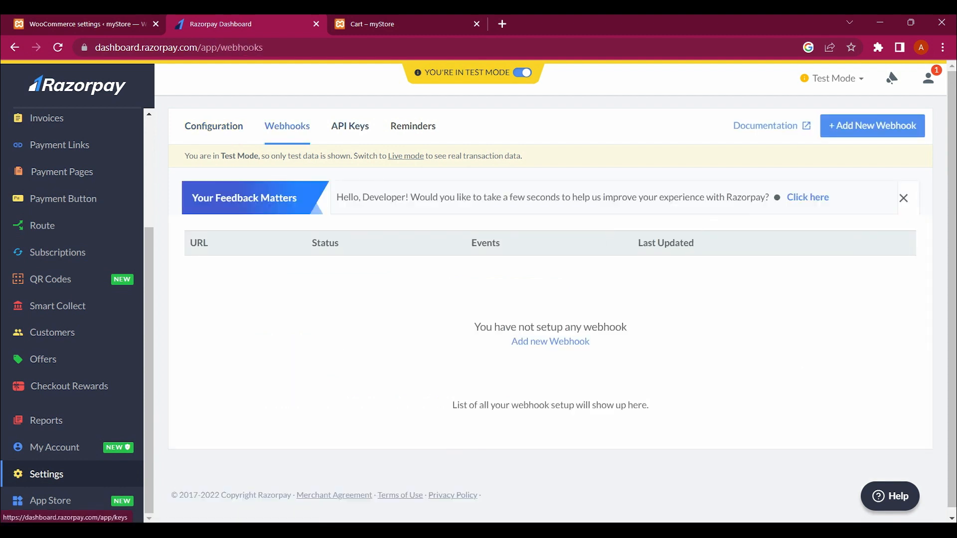
Step: Generate a new test API key under API Keys and select its whole Key Id for copying
click(350, 126)
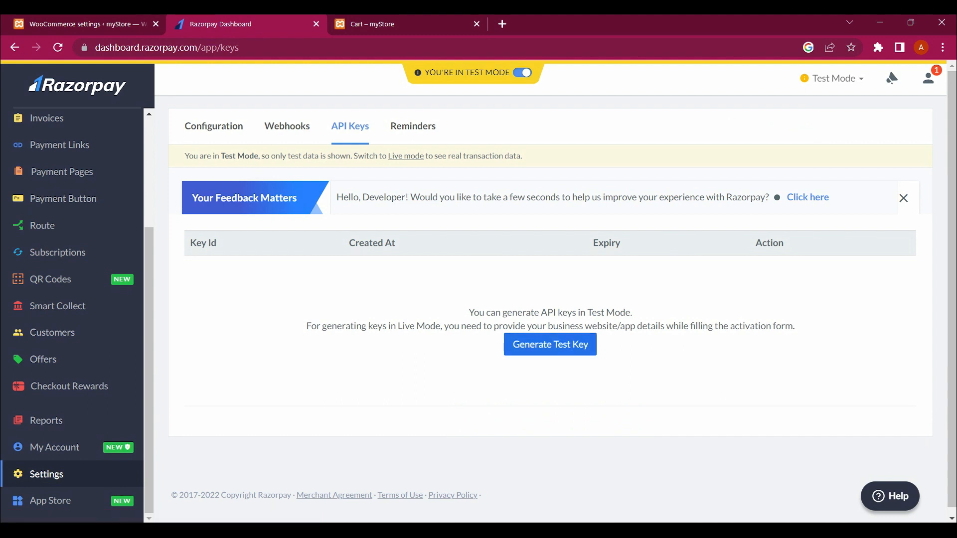
click(550, 345)
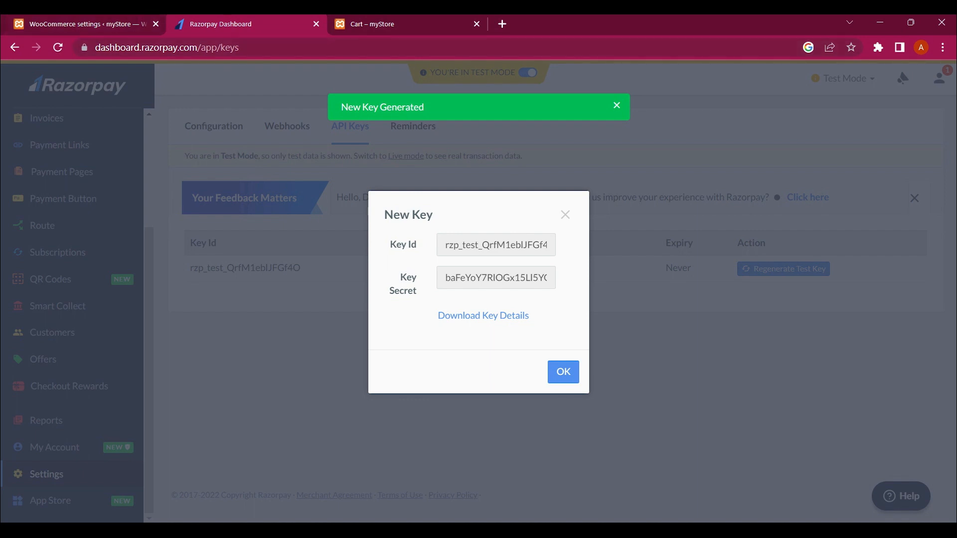
key(ctrl+shift+Tab)
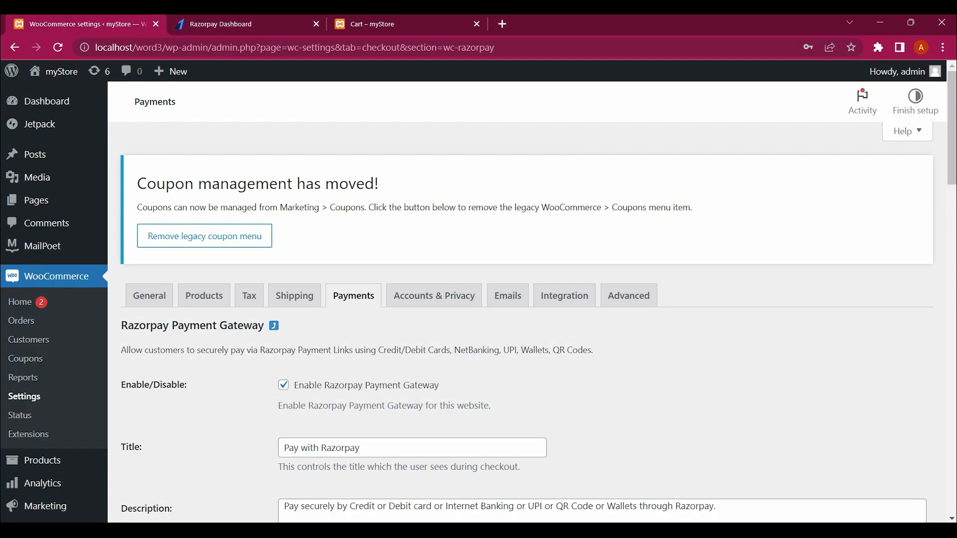
key(ctrl+Tab)
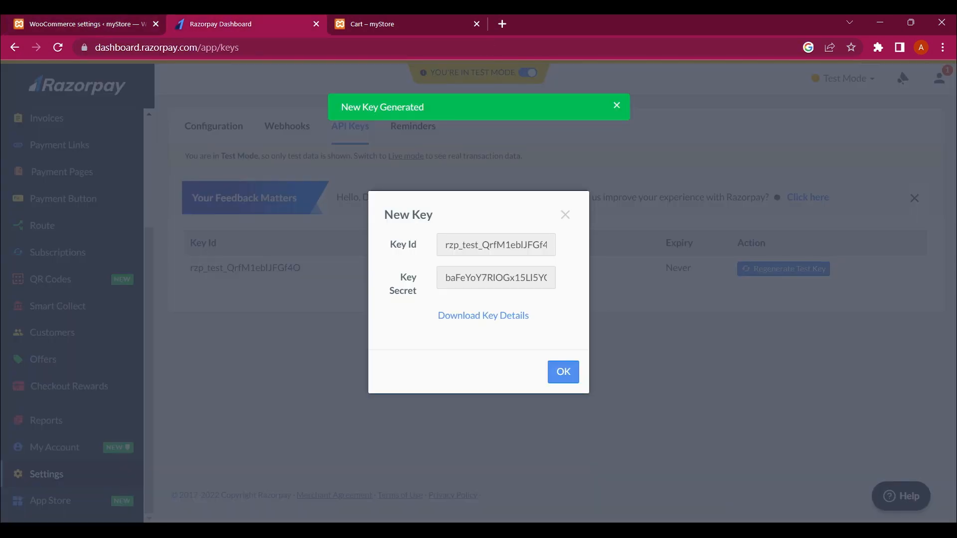
click(496, 244)
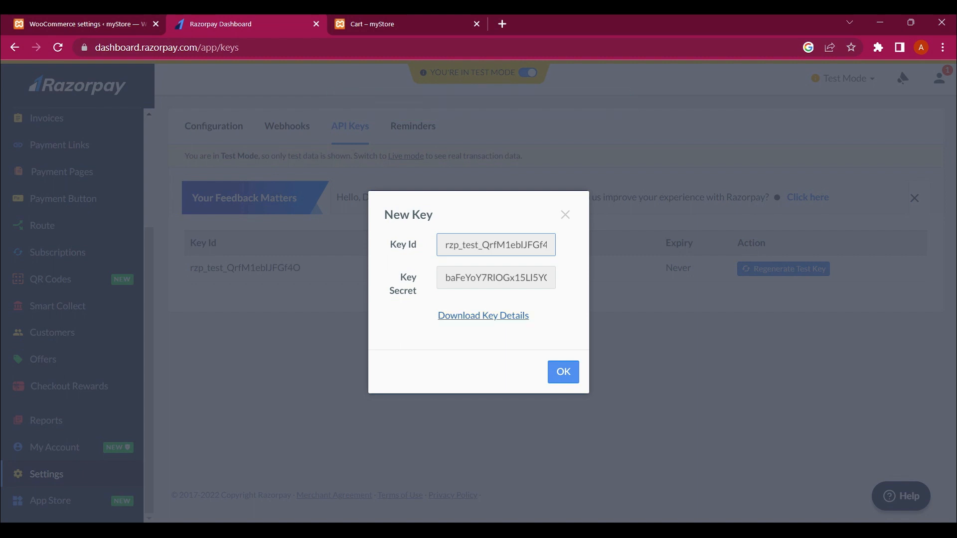
key(ctrl+a)
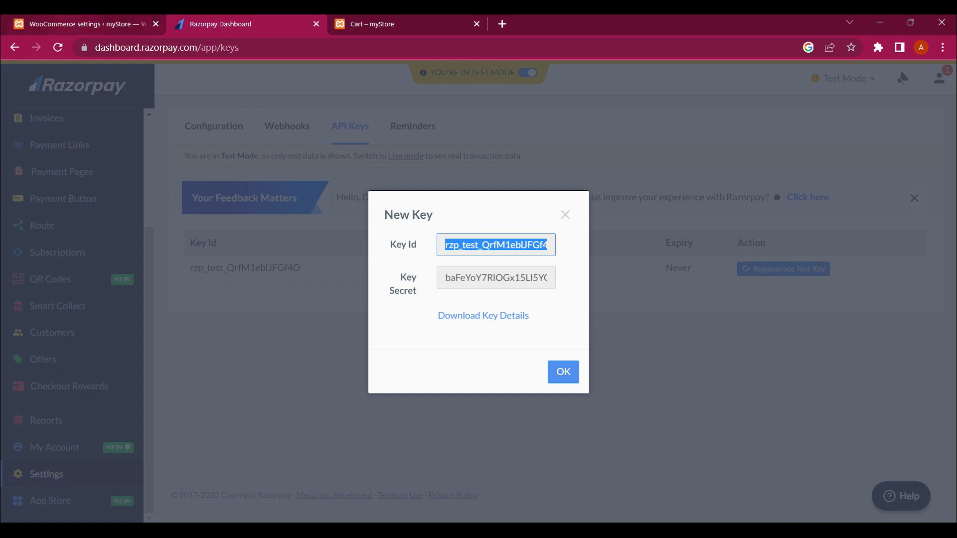
Step: In the WooCommerce Razorpay settings, toggle Enable Test Mode off and back on, leaving it ticked
click(67, 23)
scroll(528, 302, down, 2)
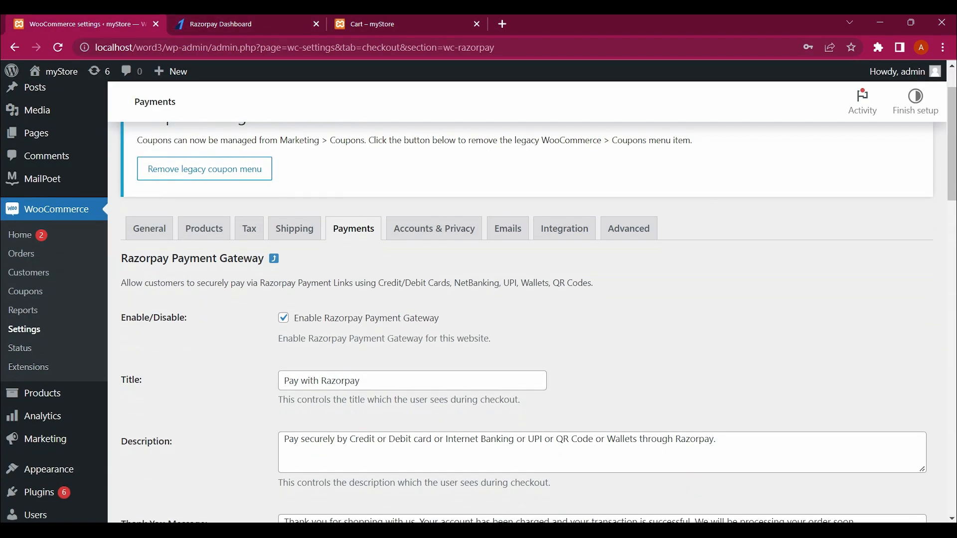
scroll(527, 302, down, 5)
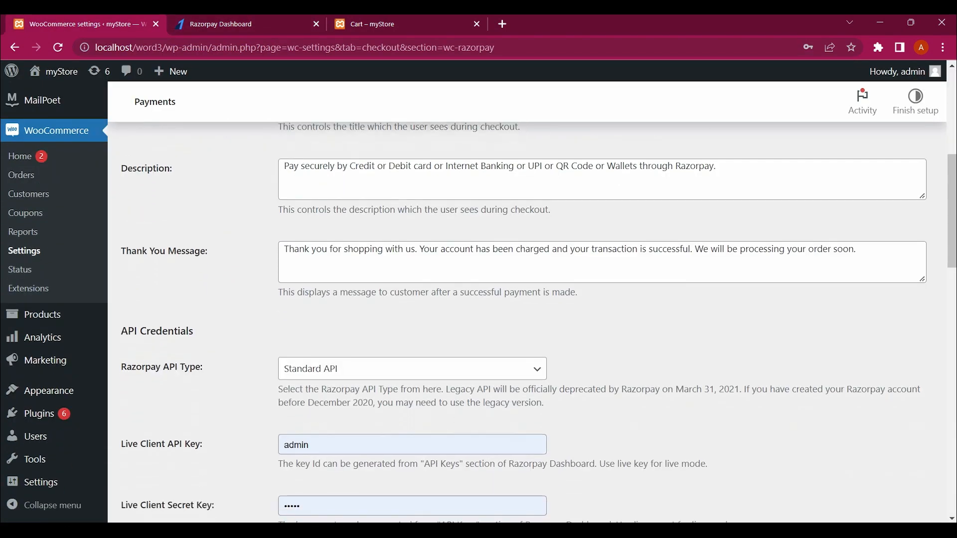
scroll(539, 322, down, 1)
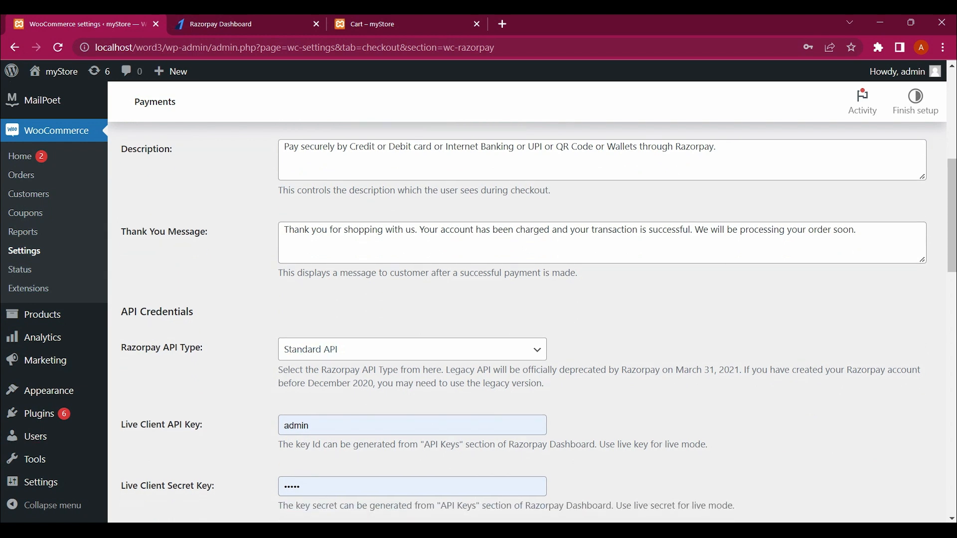
scroll(527, 322, down, 4)
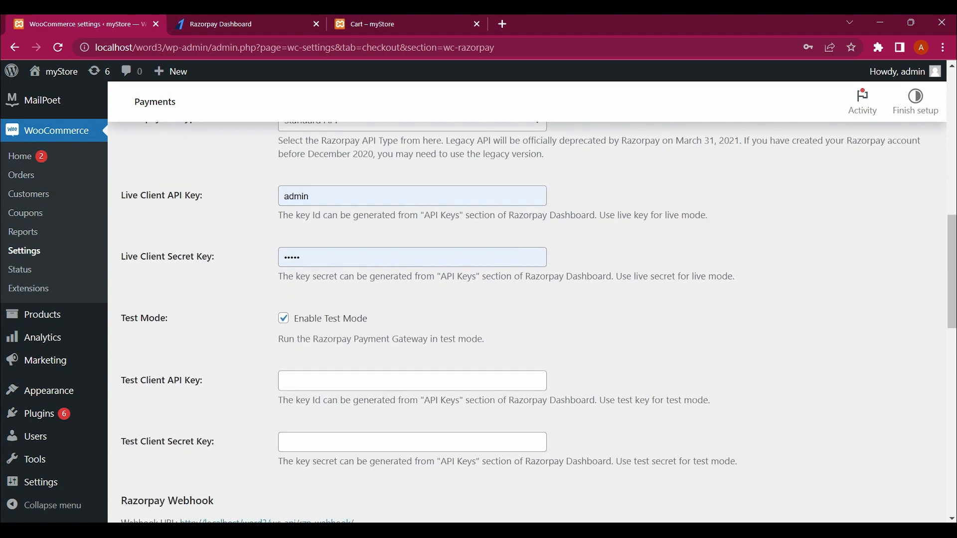
click(283, 318)
click(283, 318)
scroll(538, 322, down, 1)
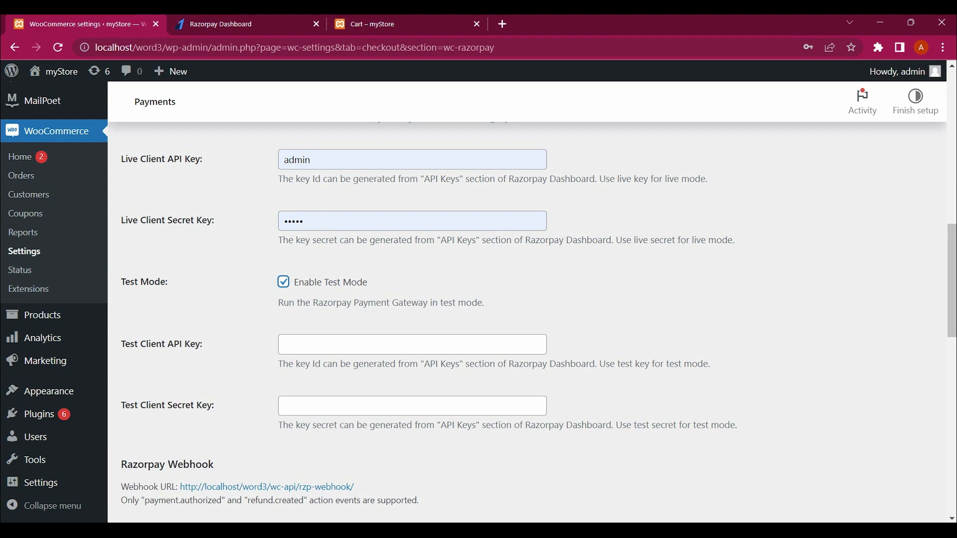
scroll(479, 299, down, 1)
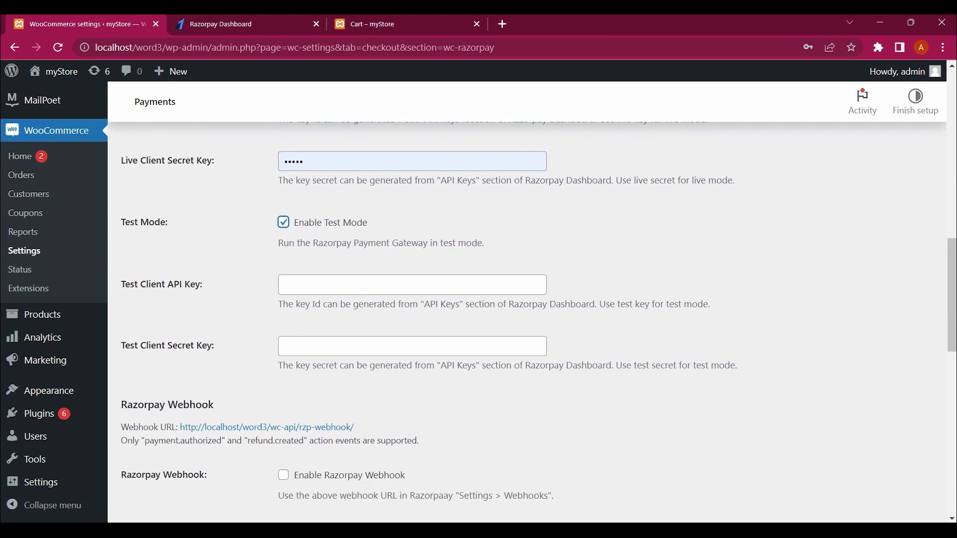
scroll(527, 299, down, 2)
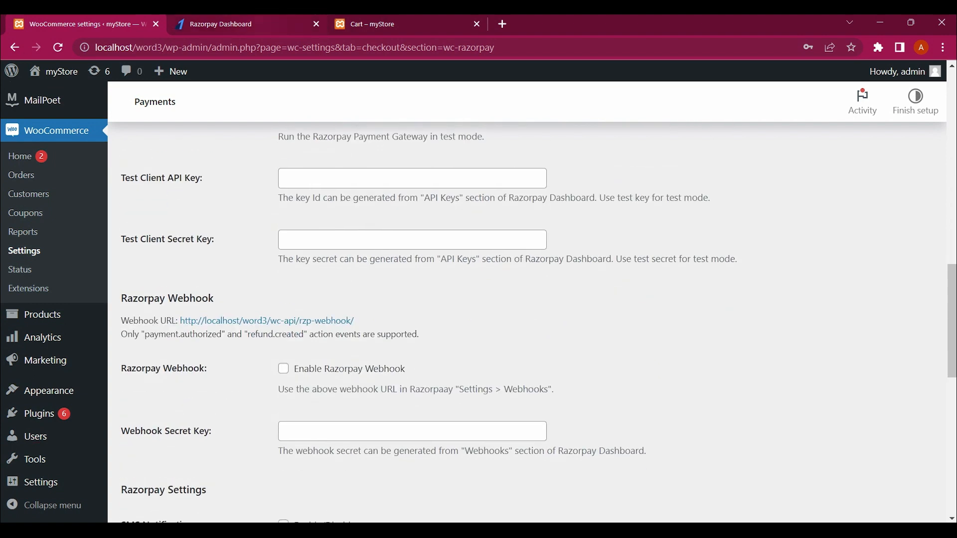
click(244, 24)
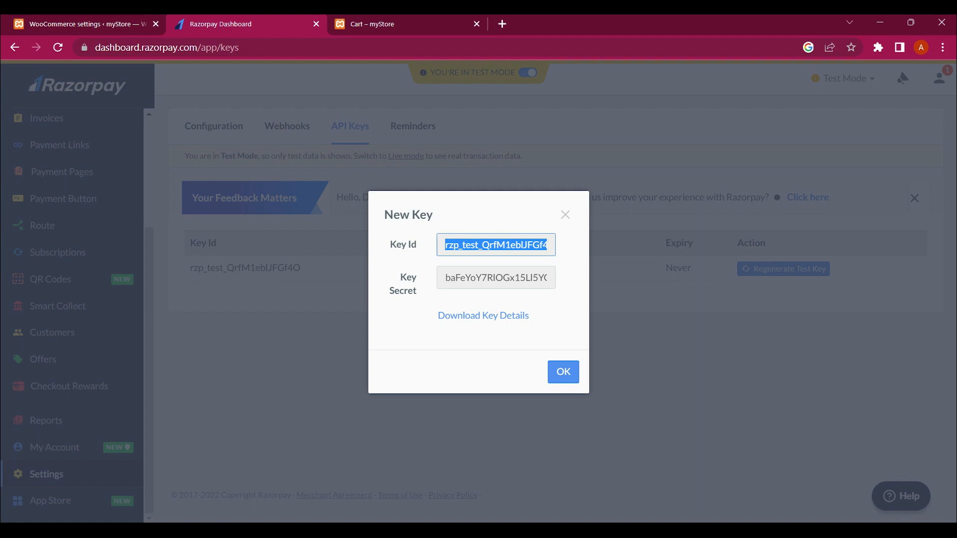
click(86, 24)
scroll(527, 299, up, 10)
scroll(527, 299, up, 4)
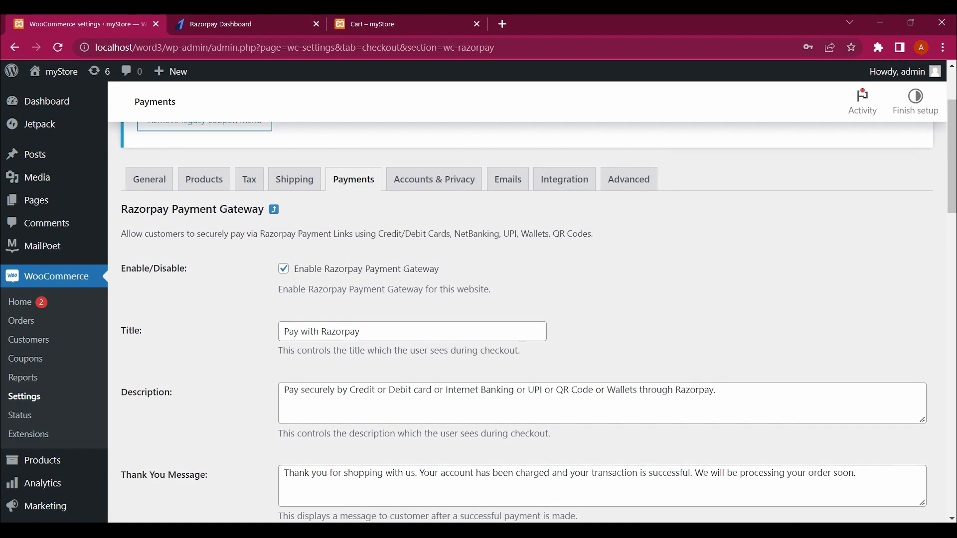
scroll(528, 299, down, 1)
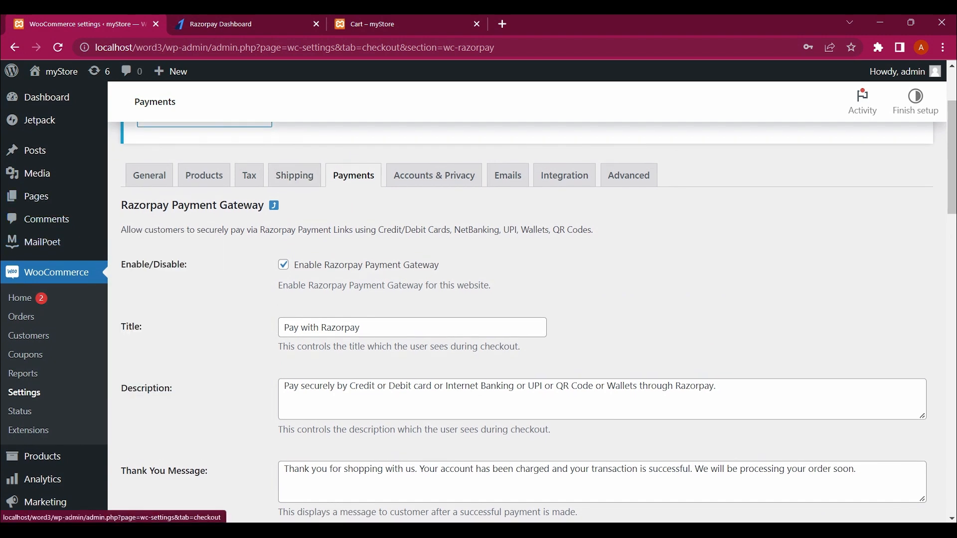
scroll(528, 299, down, 2)
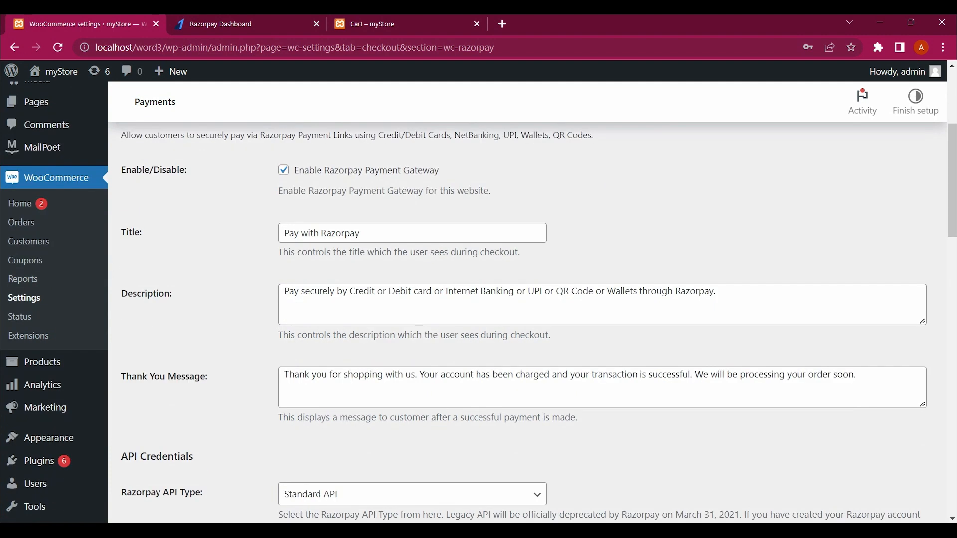
scroll(527, 299, down, 1)
scroll(527, 299, down, 3)
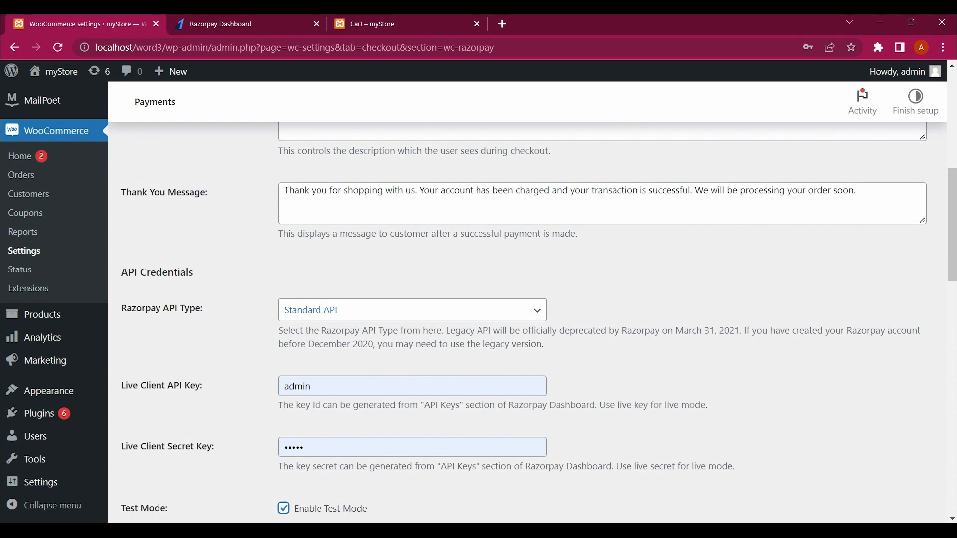
scroll(527, 299, down, 6)
scroll(527, 299, up, 3)
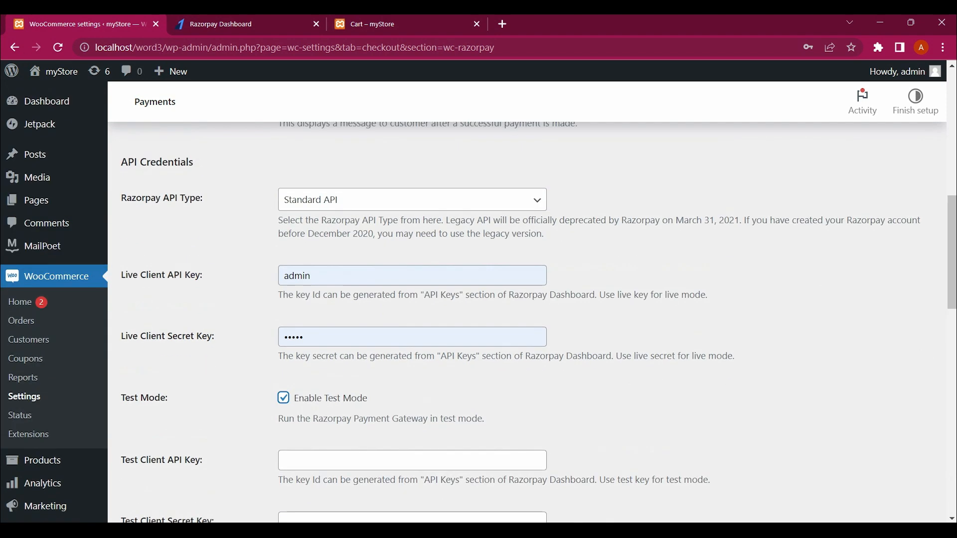
scroll(527, 299, down, 3)
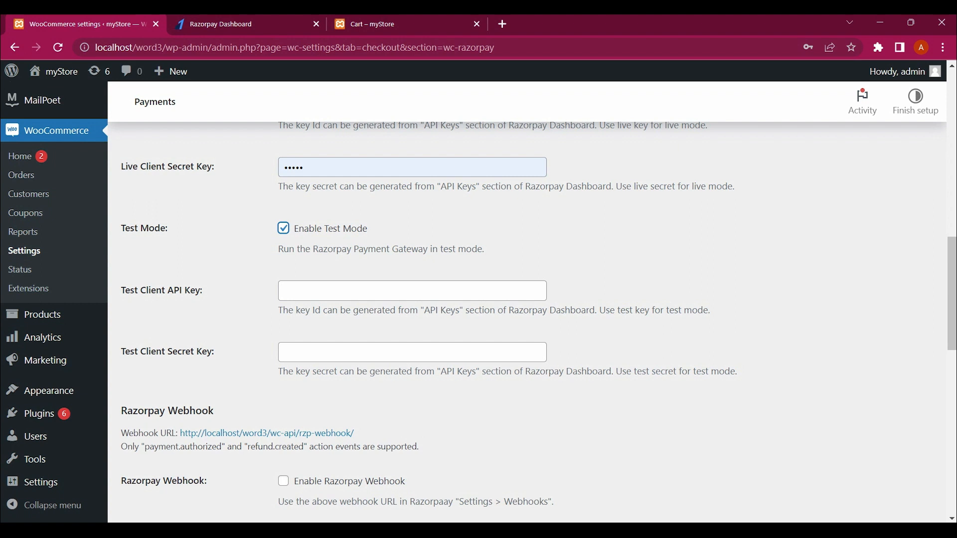
Step: Paste the Razorpay Key Id into Test Client API Key and the Key Secret into Test Client Secret Key
click(412, 291)
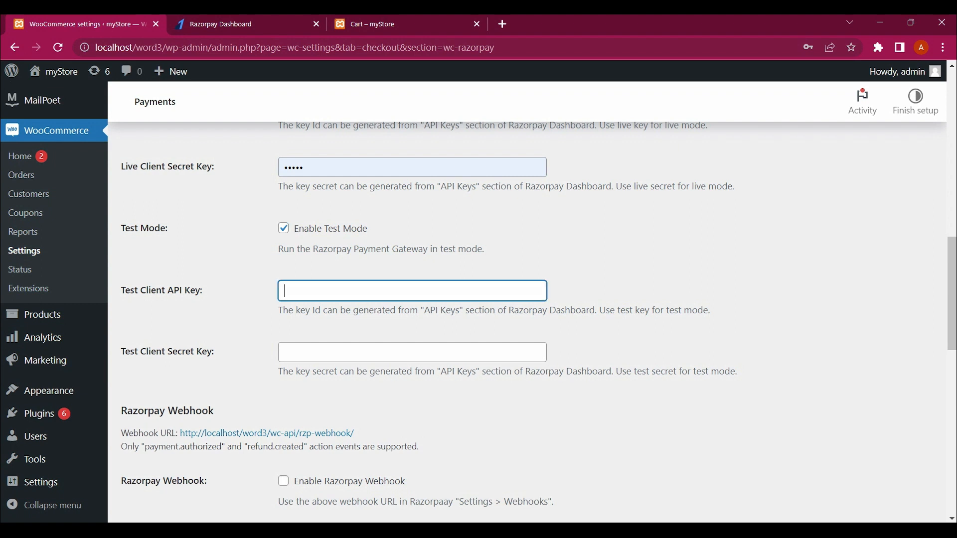
key(ctrl+v)
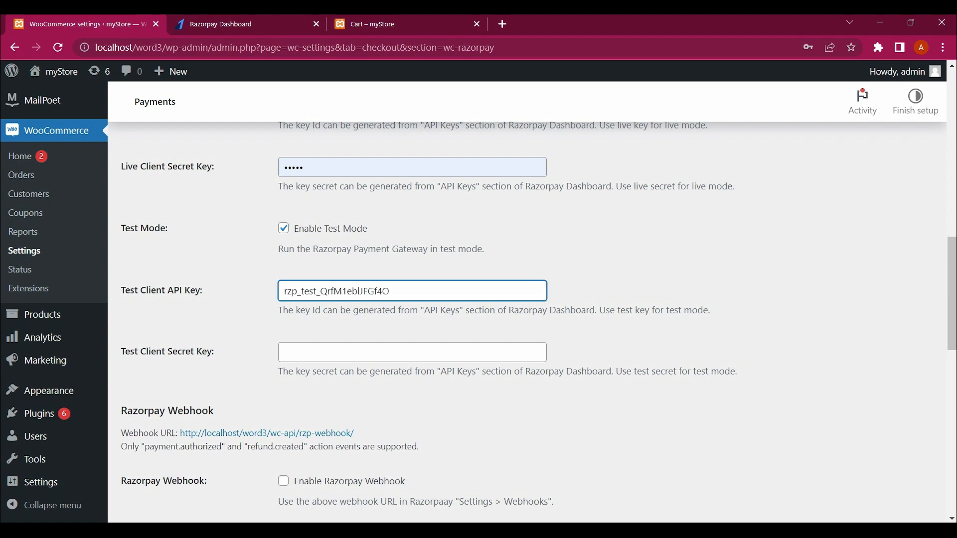
key(ctrl+Tab)
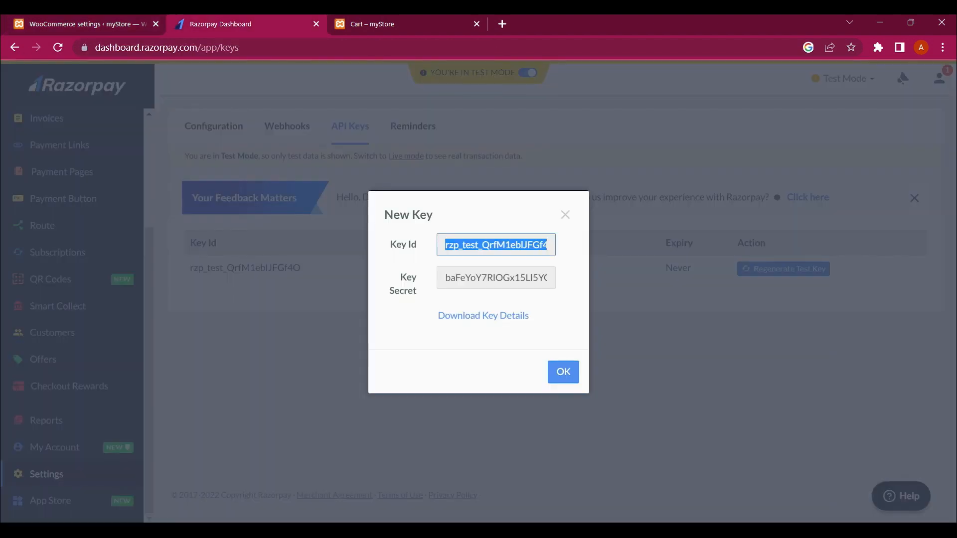
click(496, 278)
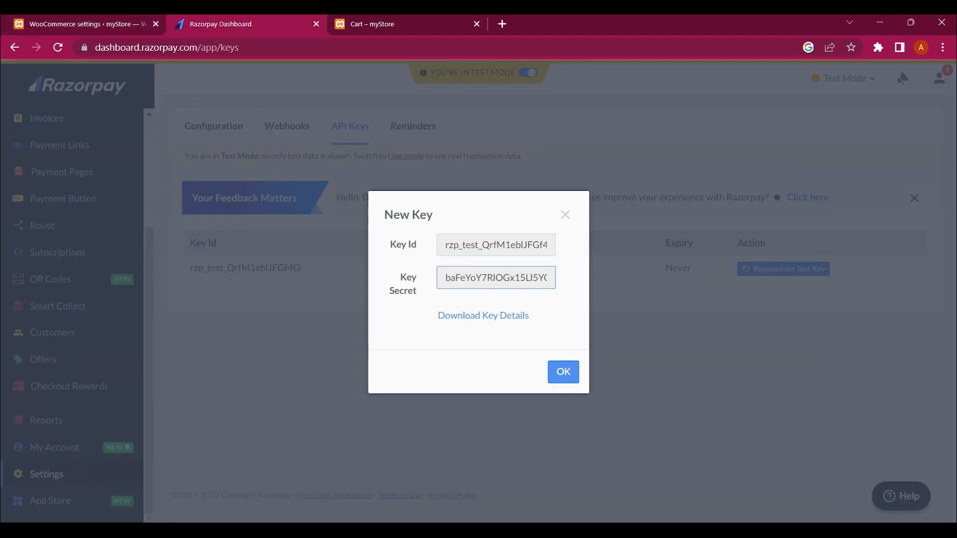
key(ctrl+a)
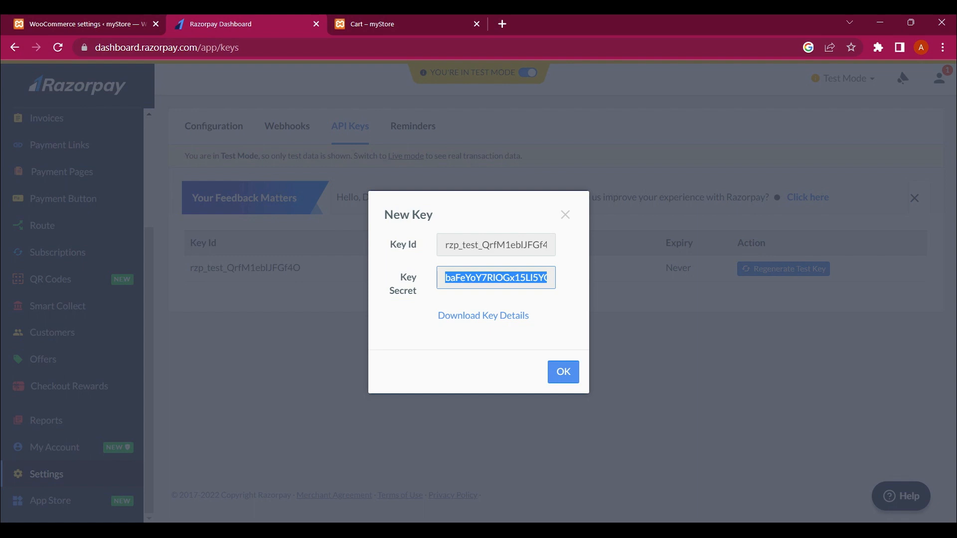
key(alt+Tab)
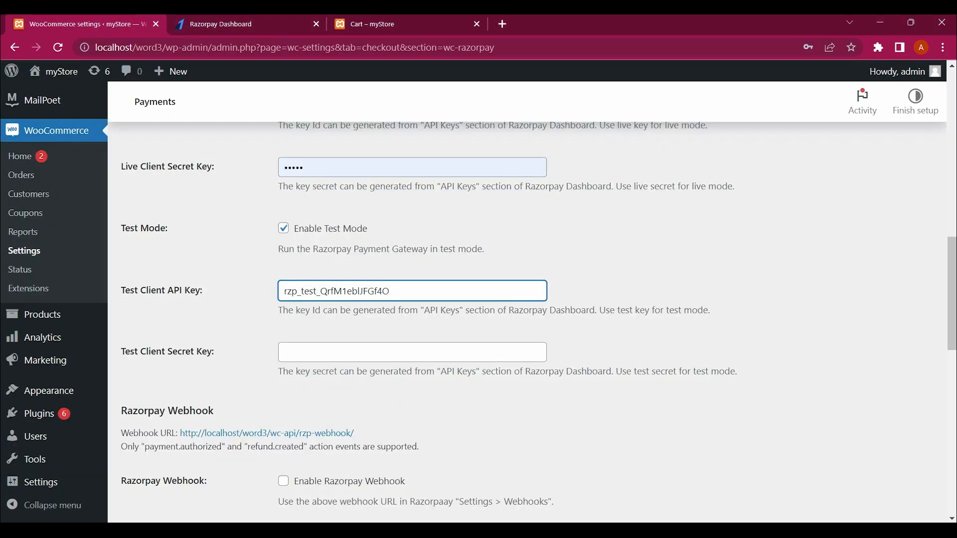
click(408, 353)
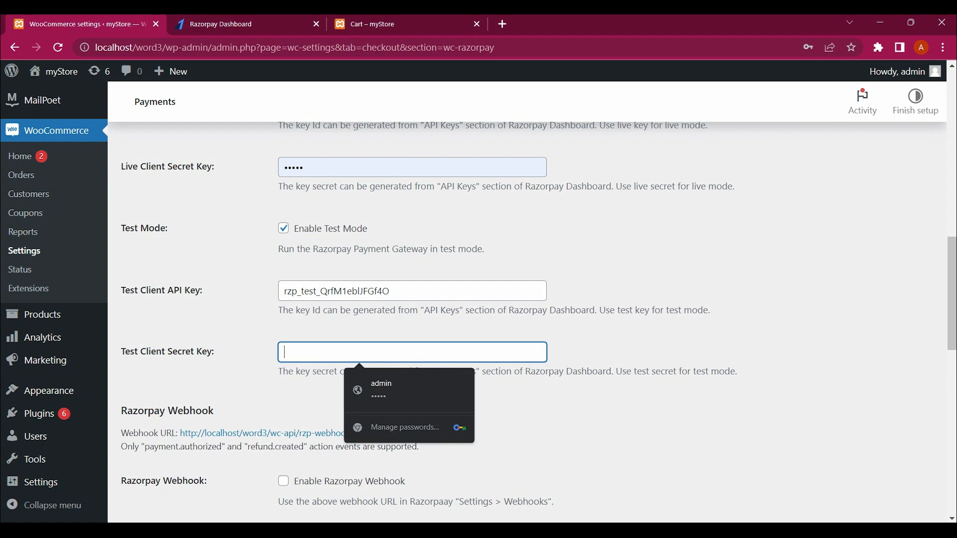
key(ctrl+v)
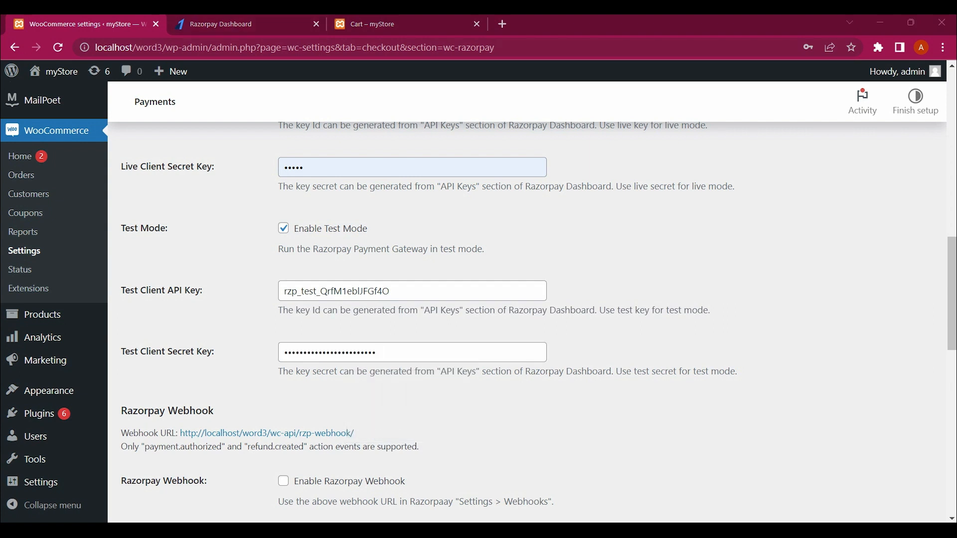
Step: Re-copy the Key Secret from Razorpay and paste it again into Test Client Secret Key
click(239, 24)
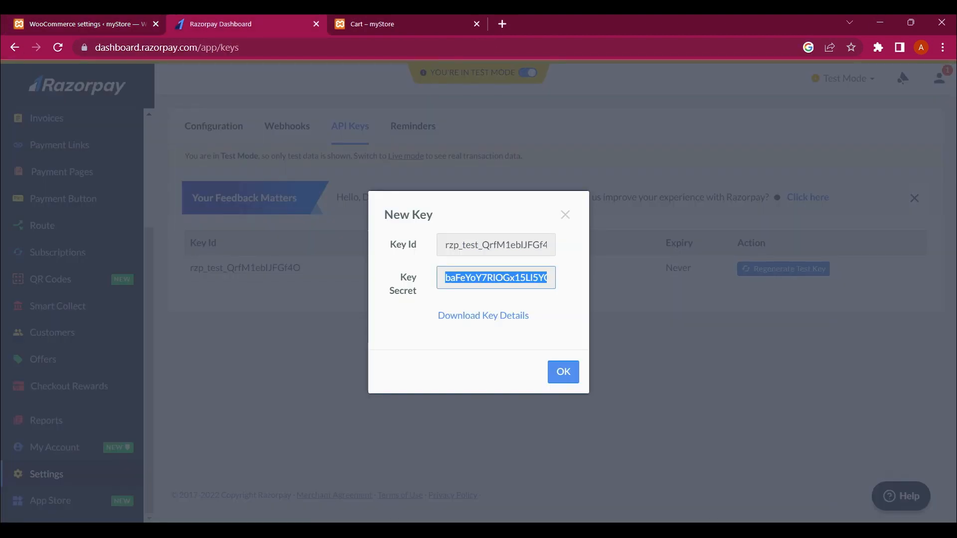
click(85, 24)
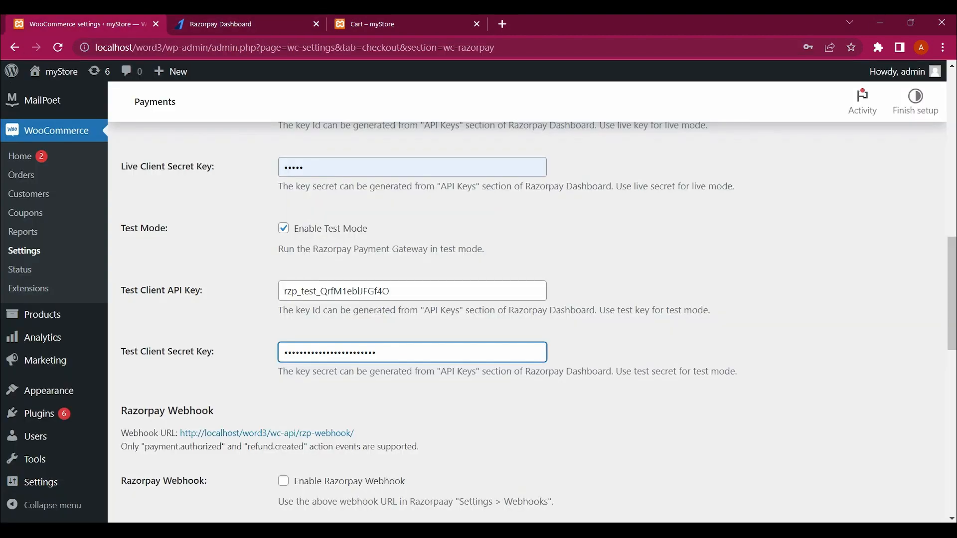
scroll(538, 322, down, 1)
scroll(538, 322, down, 1)
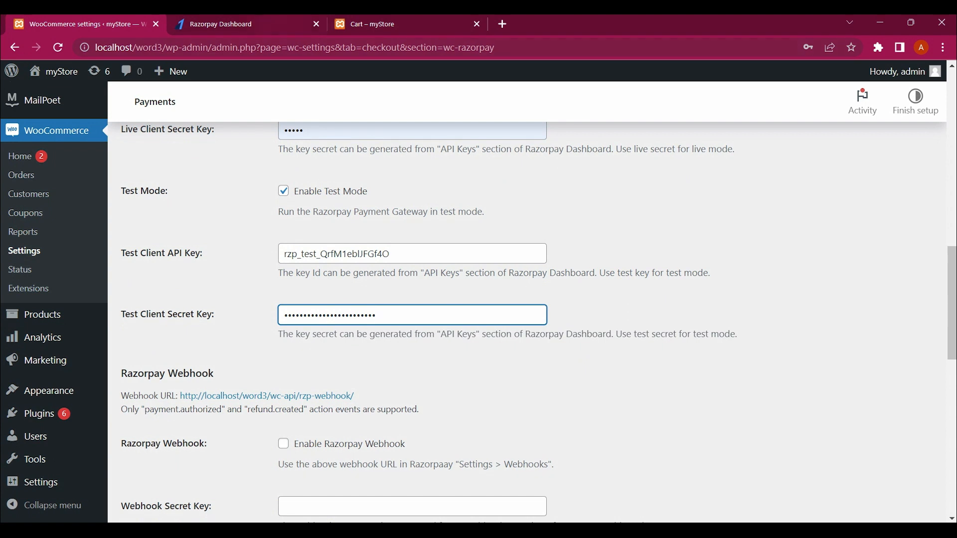
key(ctrl+Tab)
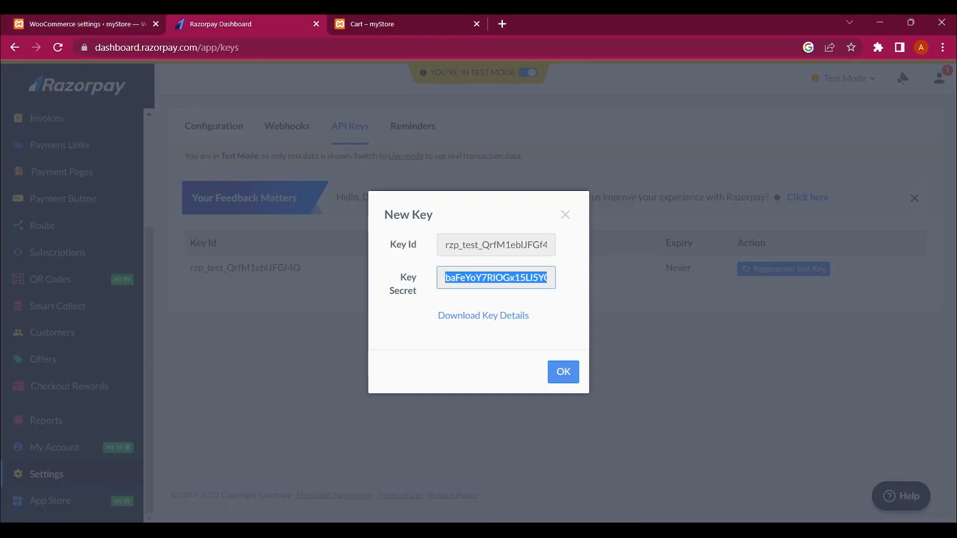
key(ctrl+c)
key(ctrl+shift+Tab)
key(ctrl+v)
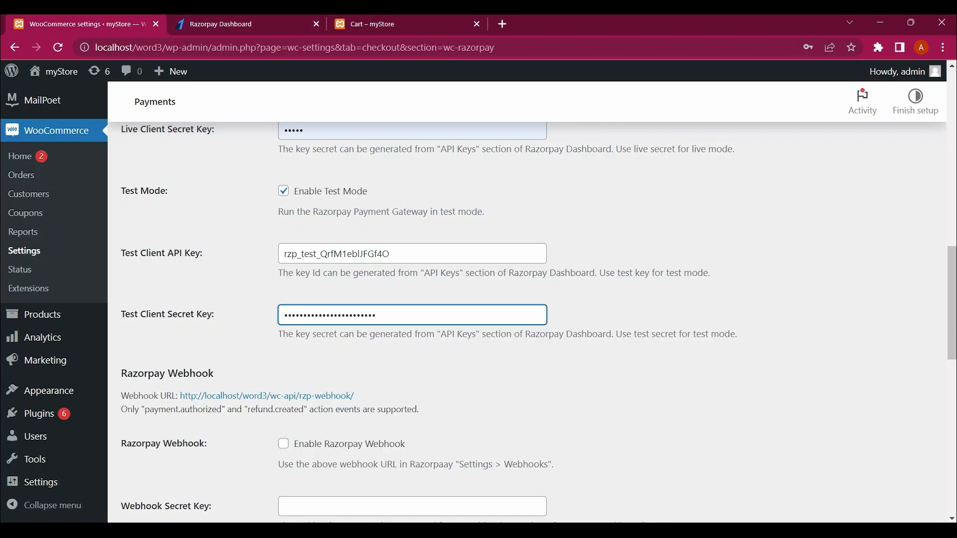
scroll(527, 304, down, 8)
scroll(528, 303, up, 1)
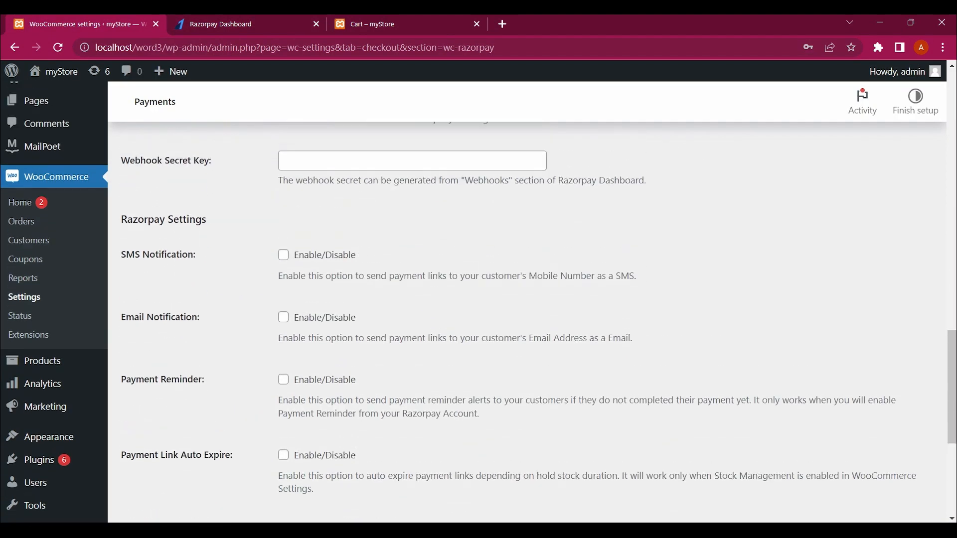
Step: Save the Razorpay gateway settings until 'Your settings have been saved' appears, then go to the Cart tab
scroll(528, 303, down, 1)
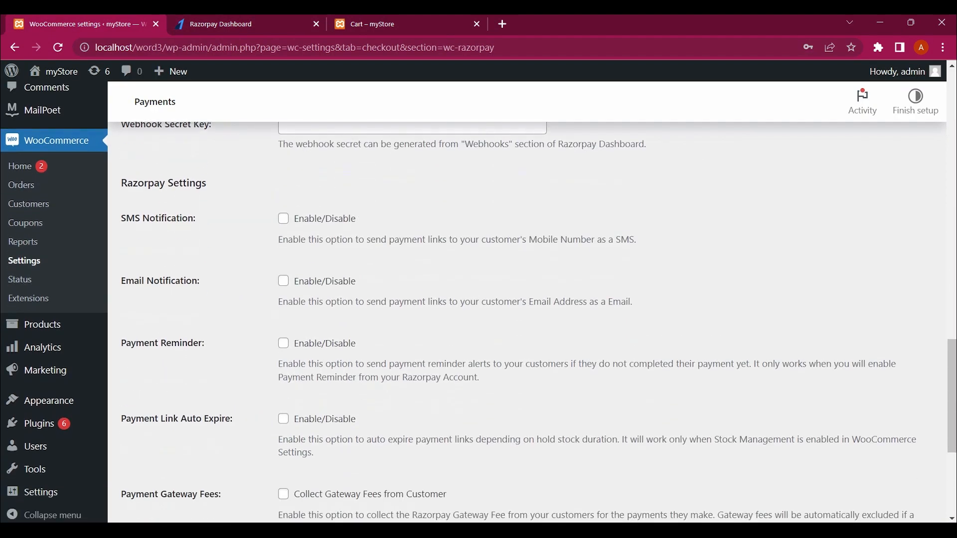
scroll(527, 304, up, 1)
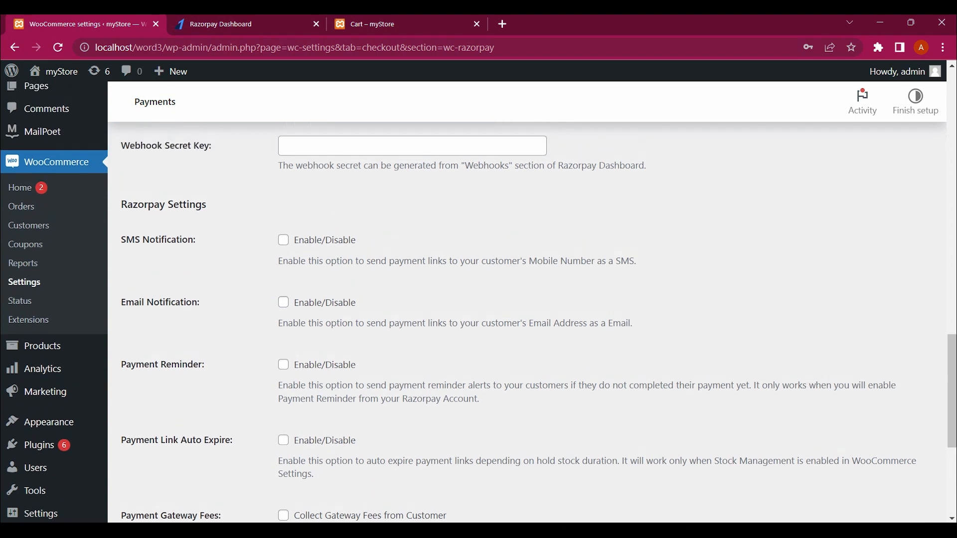
scroll(527, 304, up, 6)
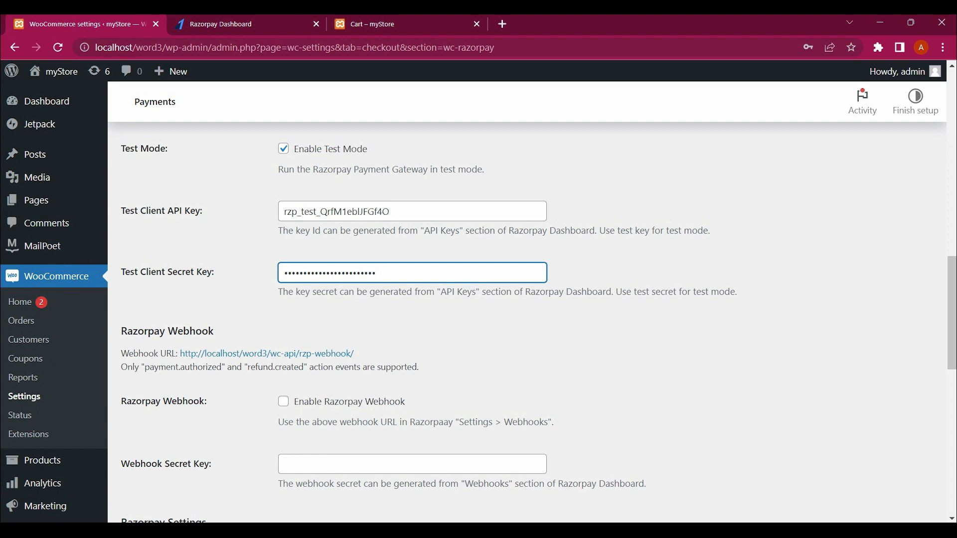
scroll(527, 306, down, 12)
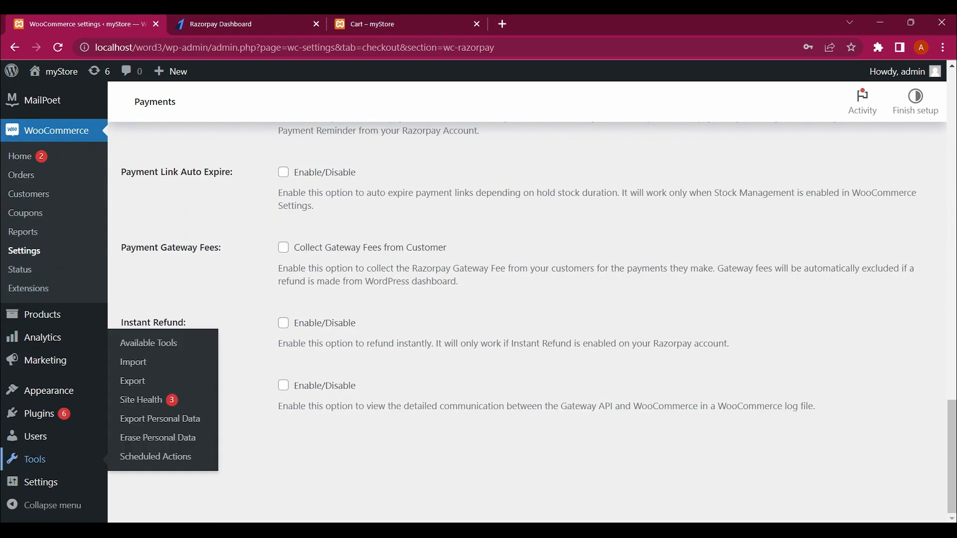
click(154, 452)
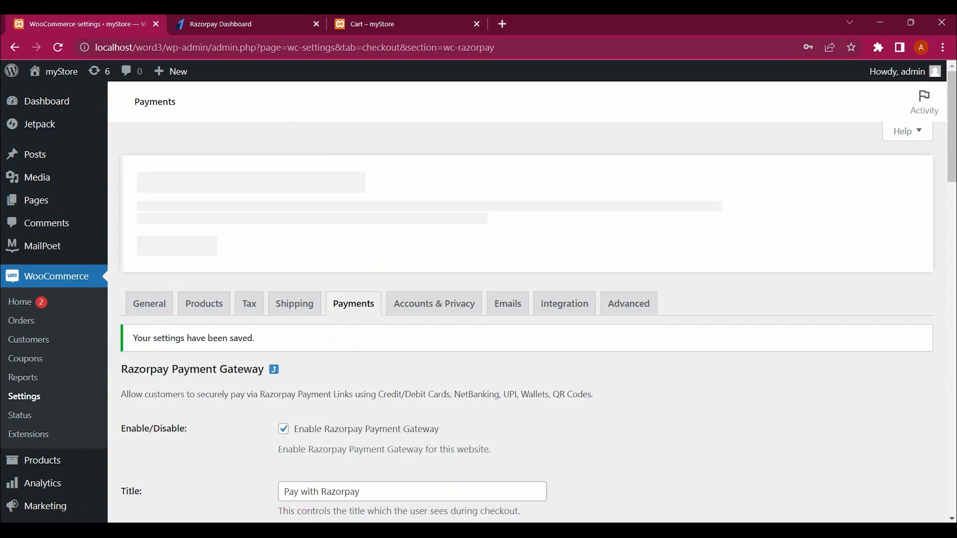
click(372, 24)
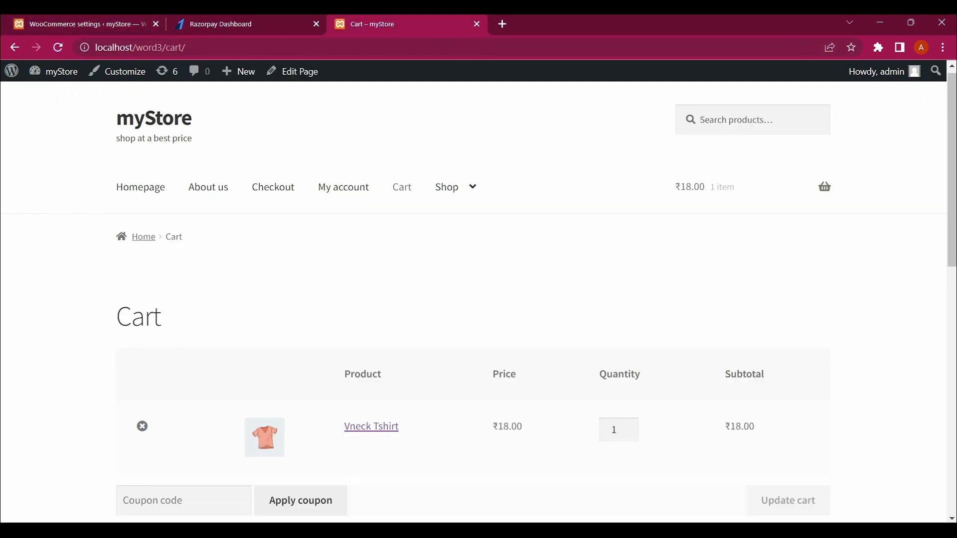
Step: Reload the cart, proceed to checkout and review the ₹68.00 order's billing and payment options
key(F5)
scroll(478, 298, down, 7)
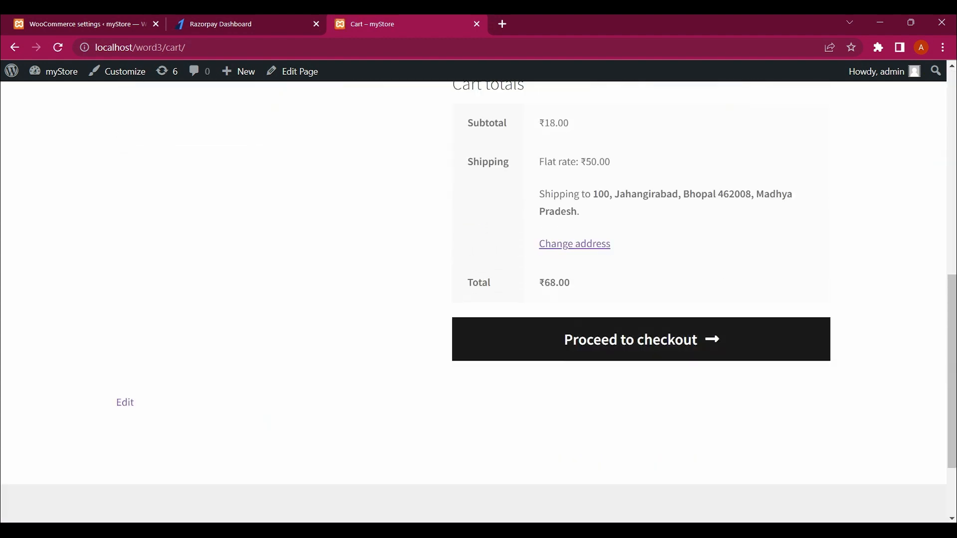
click(641, 339)
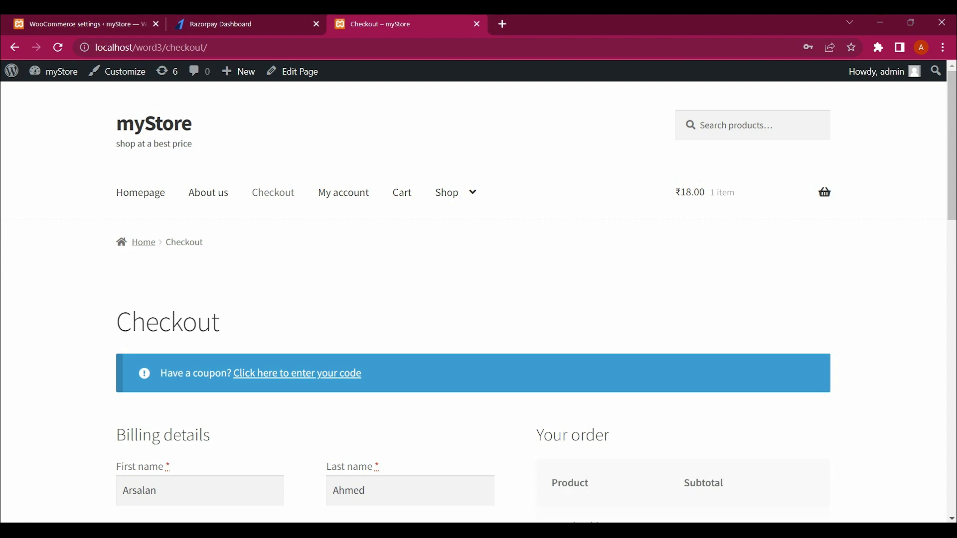
scroll(478, 299, down, 7)
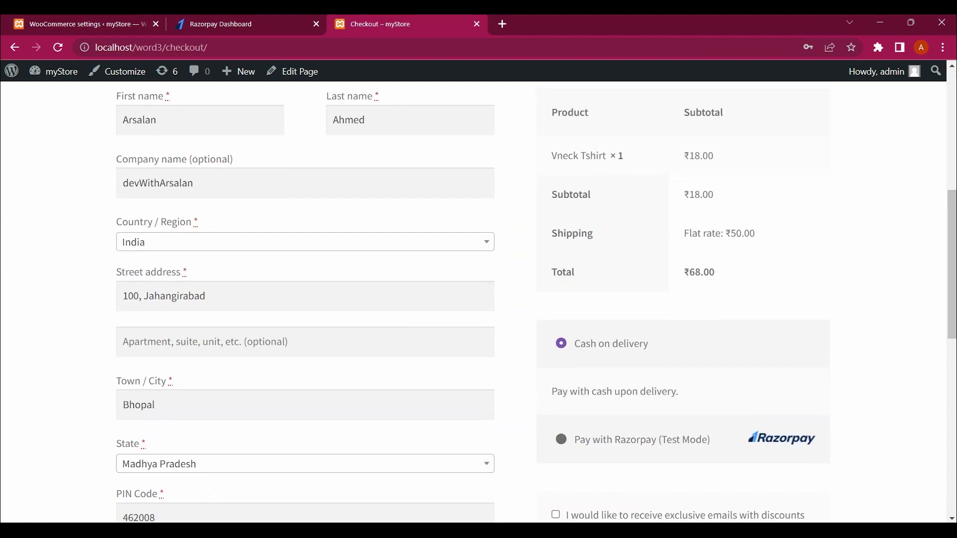
scroll(479, 299, down, 1)
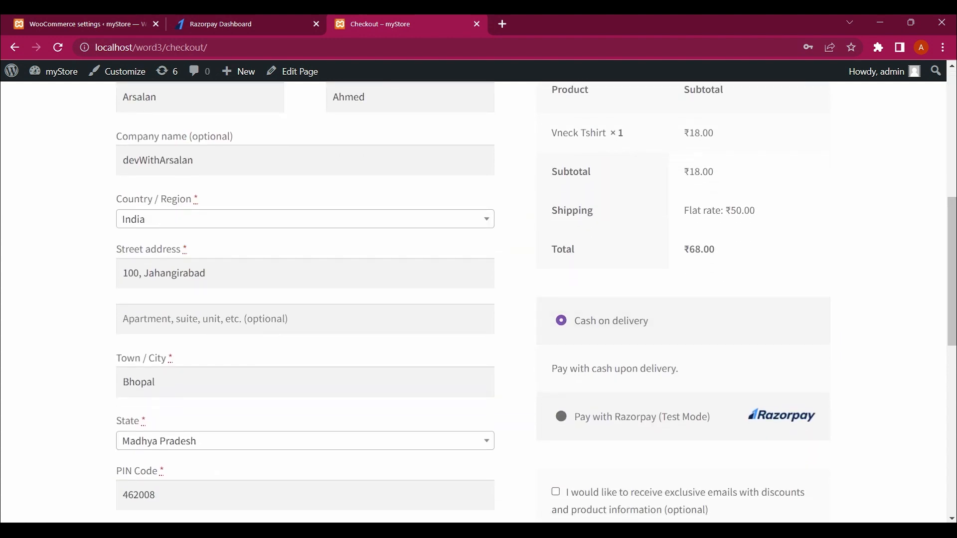
scroll(479, 299, down, 3)
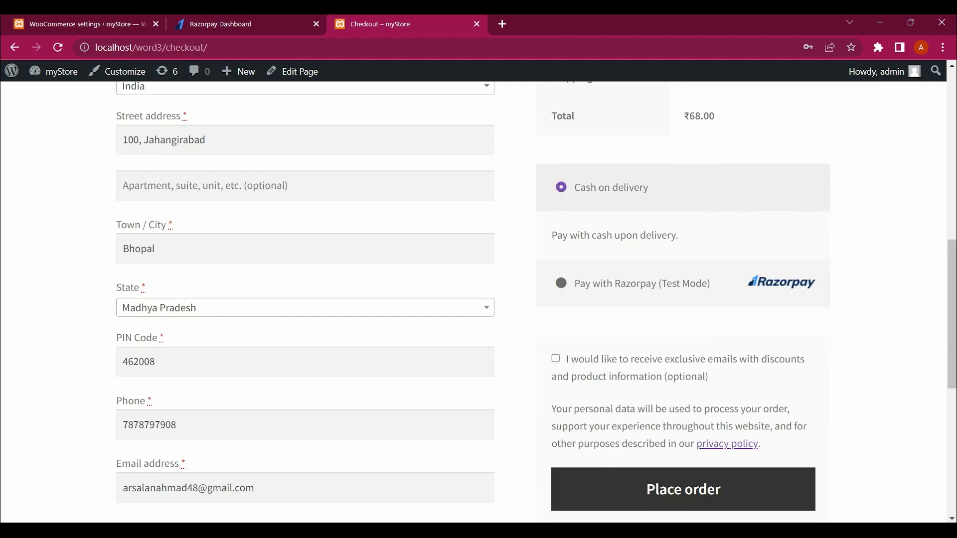
click(264, 24)
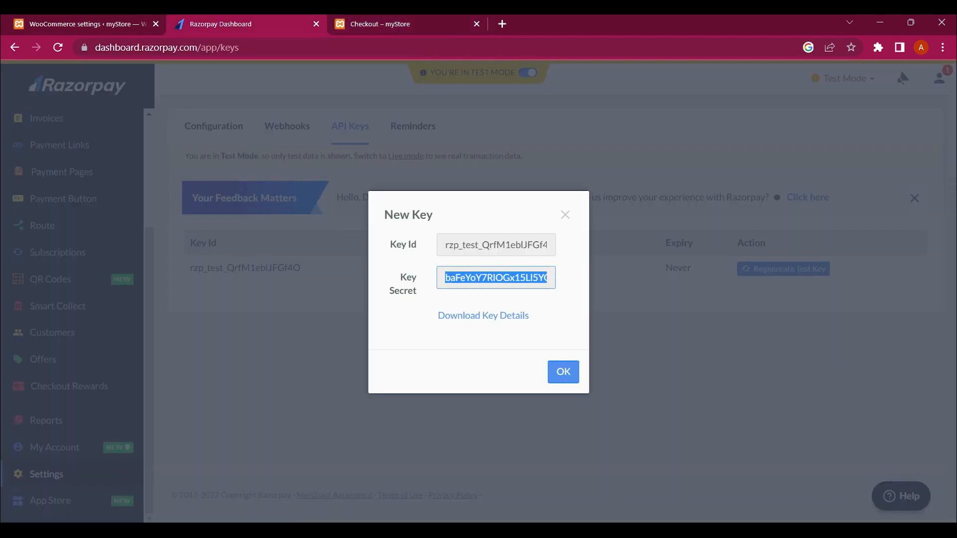
Step: Close the New Key dialog and review the saved Razorpay settings' checkout description and thank-you message
click(563, 372)
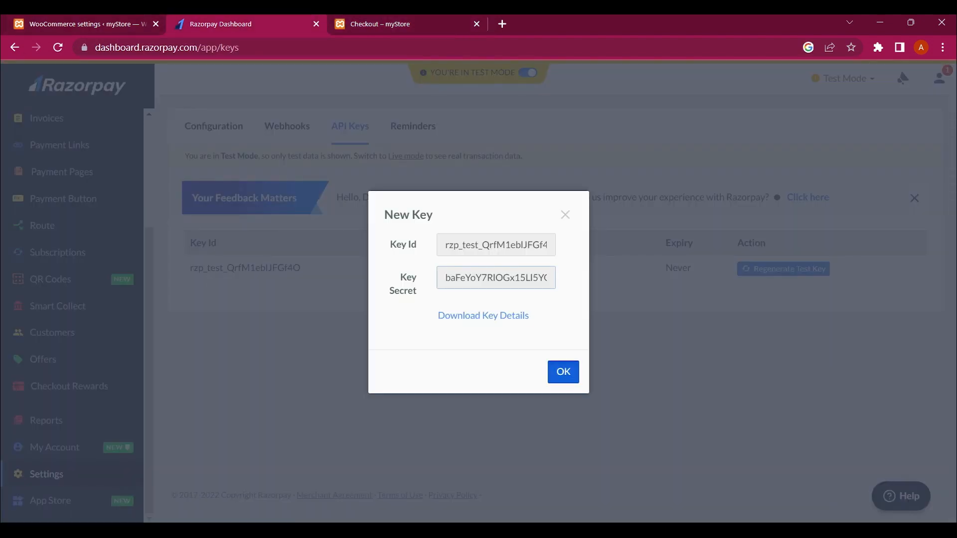
click(84, 24)
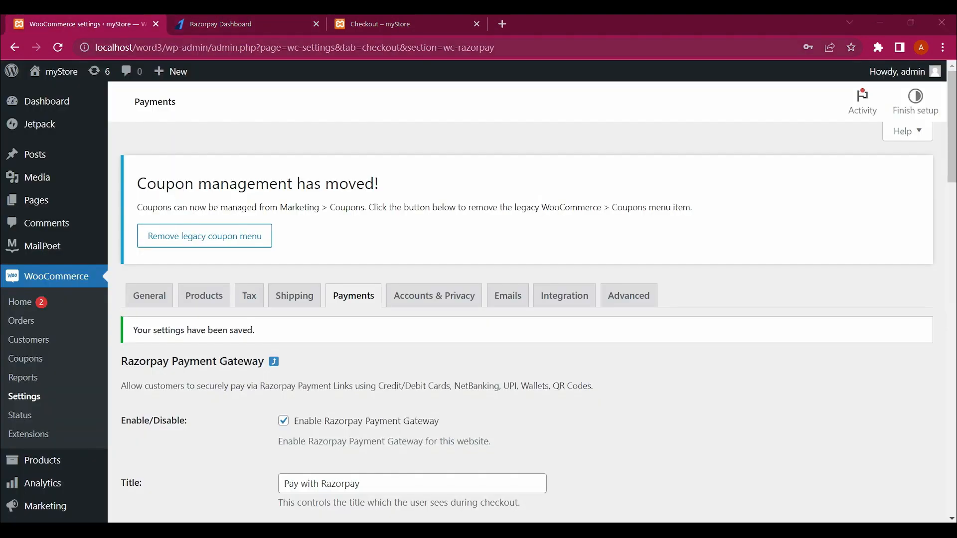
scroll(528, 299, down, 3)
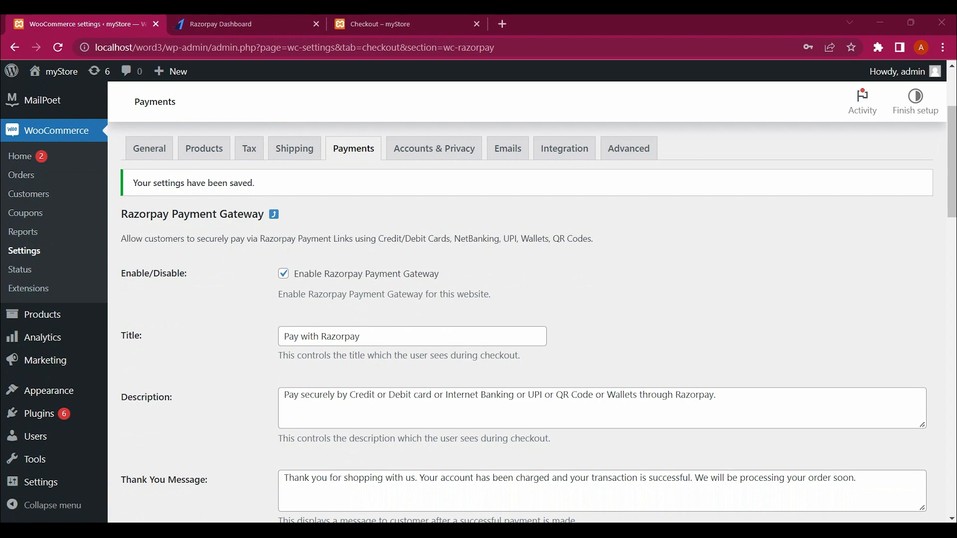
scroll(529, 299, down, 1)
Step: Choose 'Pay with Razorpay (Test Mode)' at checkout and place the ₹68.00 order
click(394, 24)
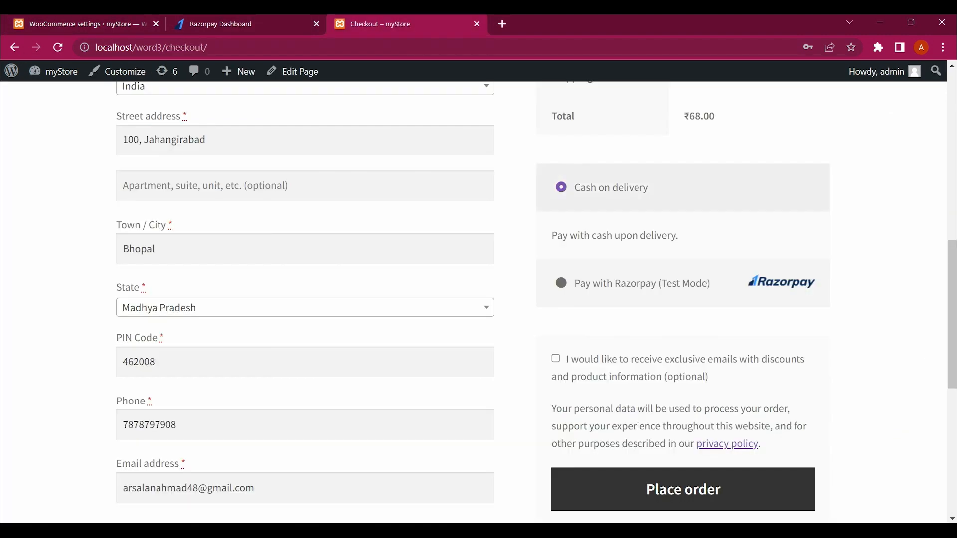
scroll(473, 302, up, 1)
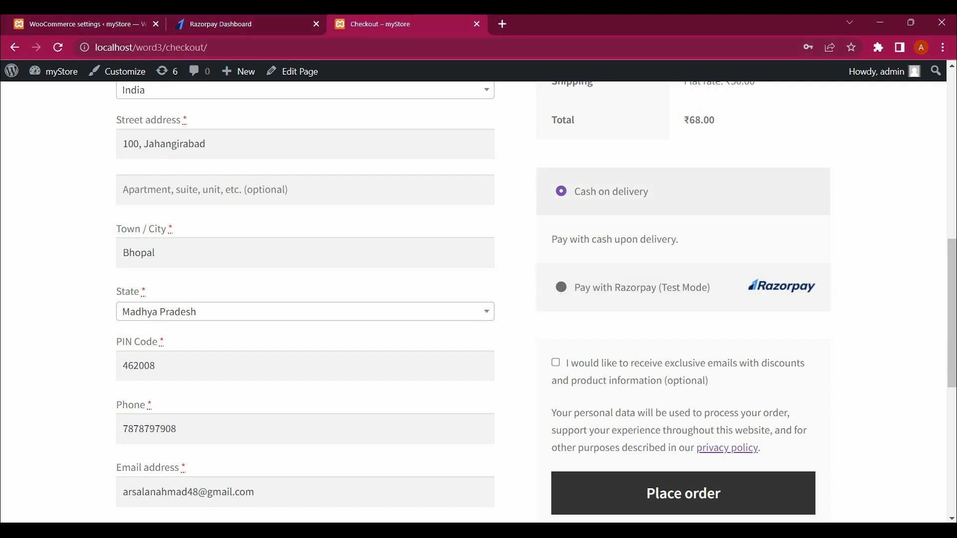
click(561, 288)
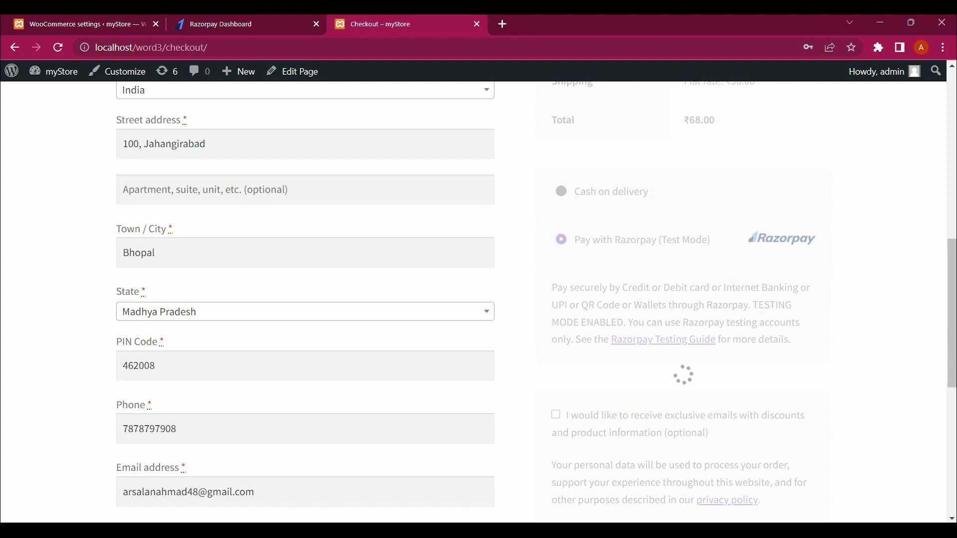
scroll(668, 279, up, 1)
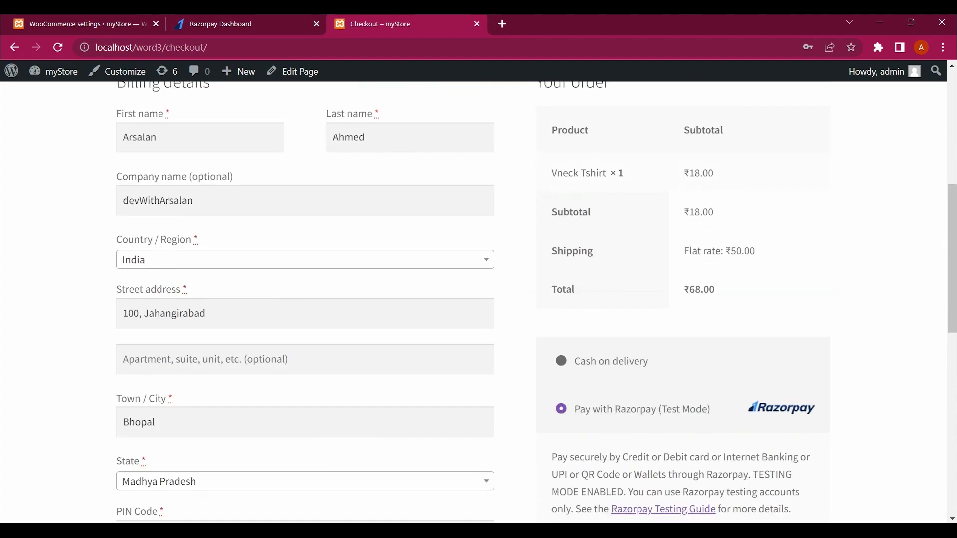
drag(668, 258, 698, 369)
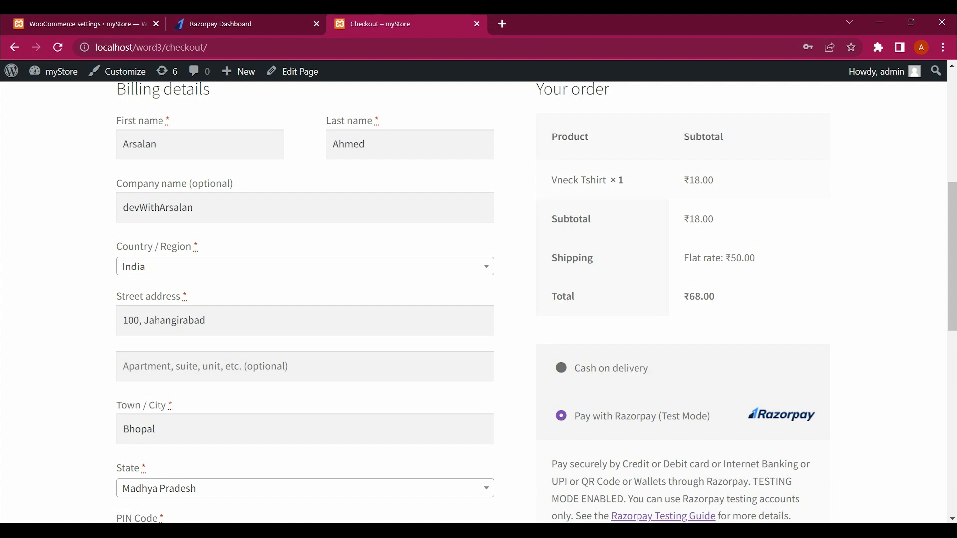
scroll(536, 302, down, 5)
scroll(535, 302, down, 3)
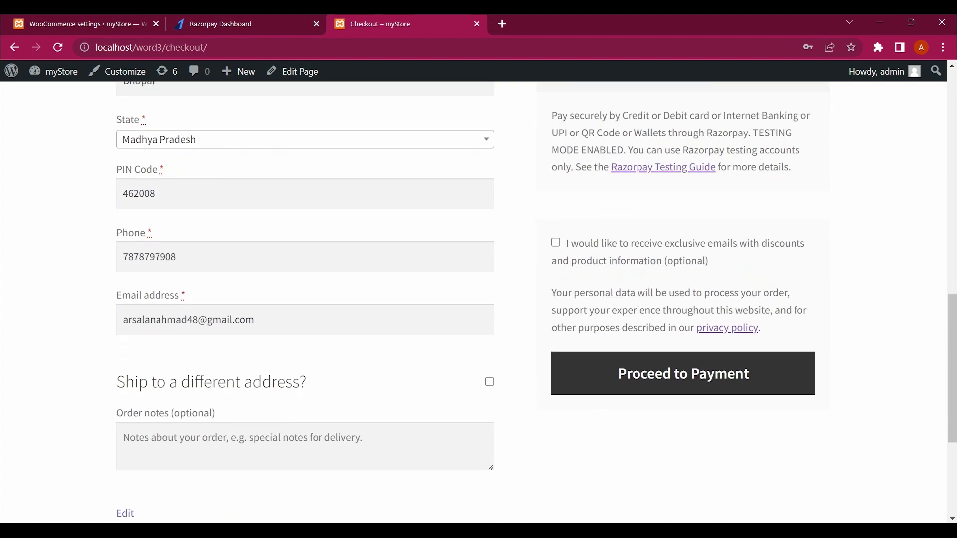
click(683, 370)
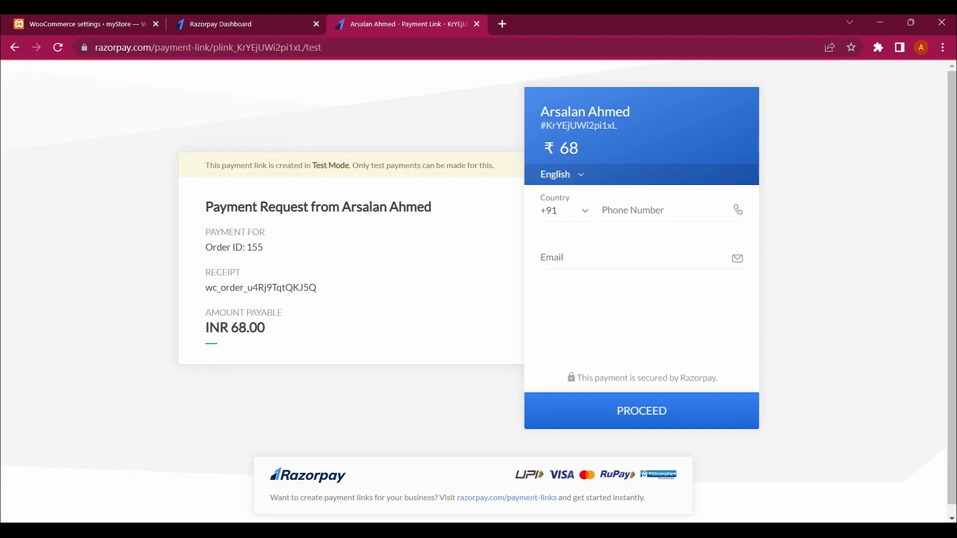
Step: Enter the customer's phone number in Phone Number and move on to the e-mail field
scroll(473, 292, down, 1)
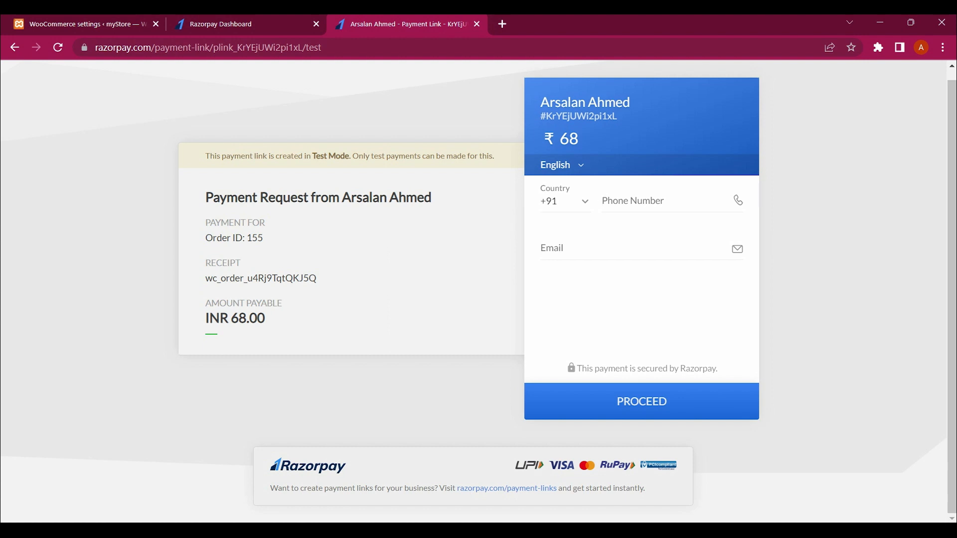
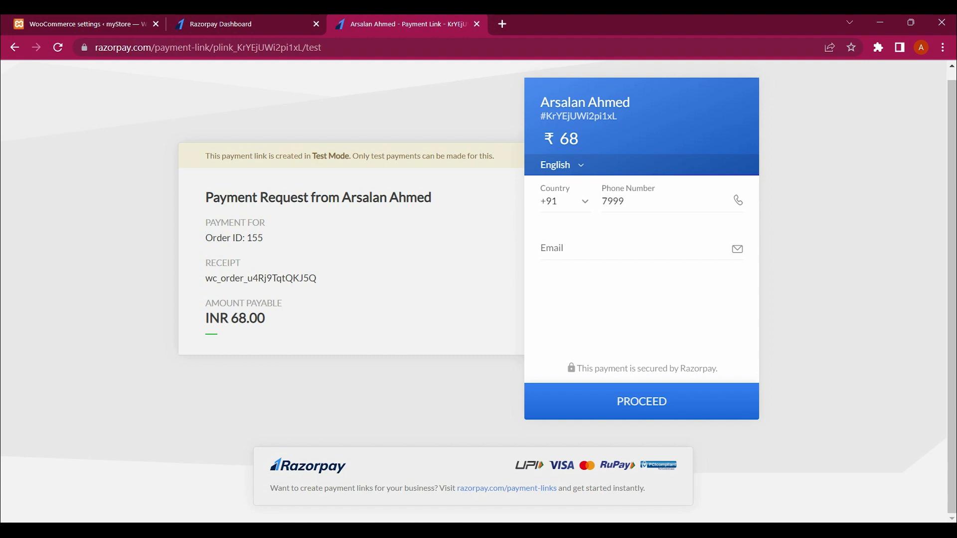
key(shift+Left)
key(shift+Left)
key(shift+Left)
key(shift+Left)
key(shift+Left)
click(552, 248)
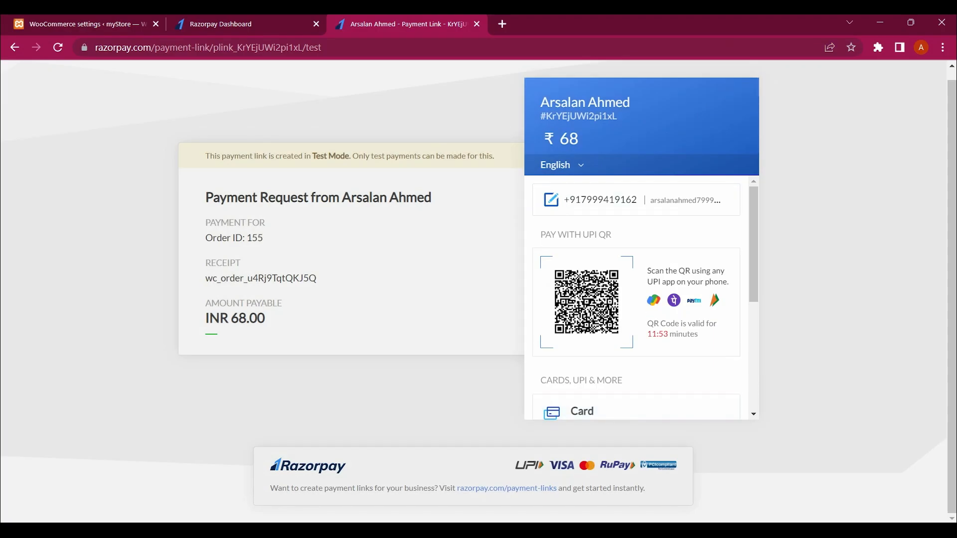
Step: Review and resubmit the customer's phone and e-mail contact details on the checkout
scroll(636, 299, down, 2)
scroll(636, 299, up, 1)
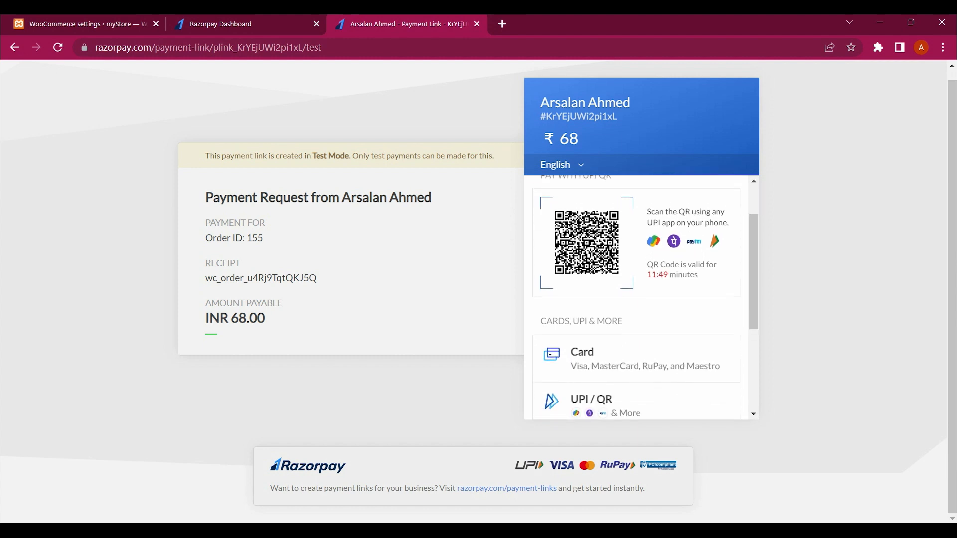
scroll(636, 299, down, 2)
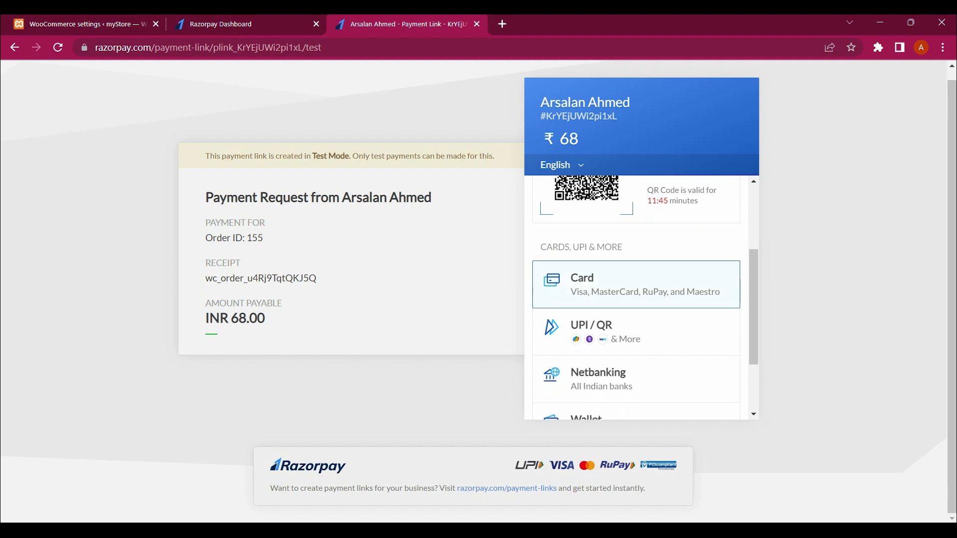
scroll(636, 299, up, 2)
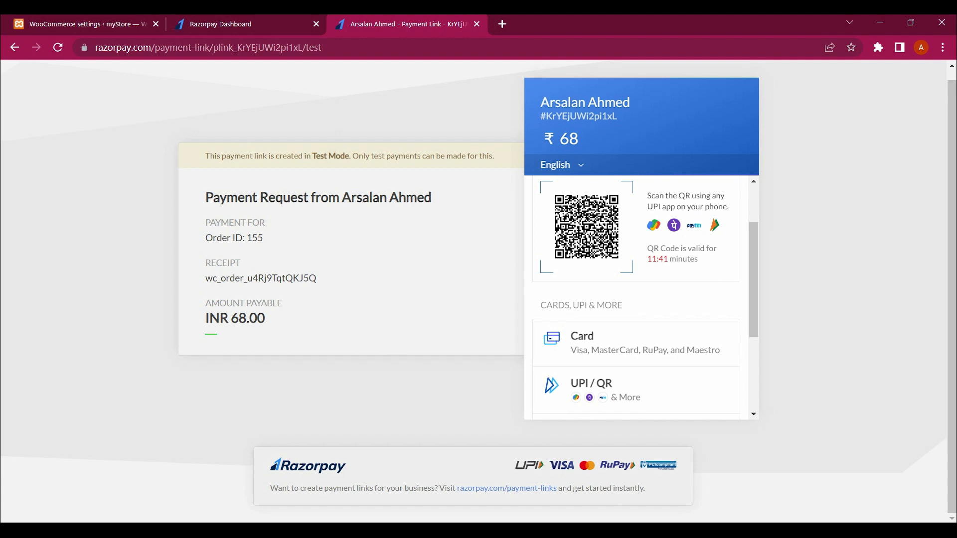
scroll(636, 299, down, 2)
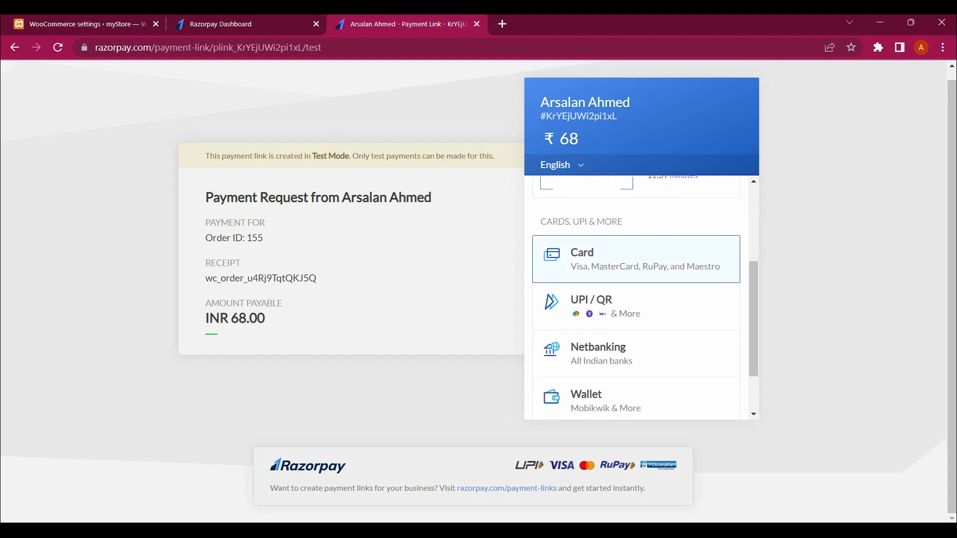
scroll(636, 294, down, 2)
scroll(636, 294, down, 1)
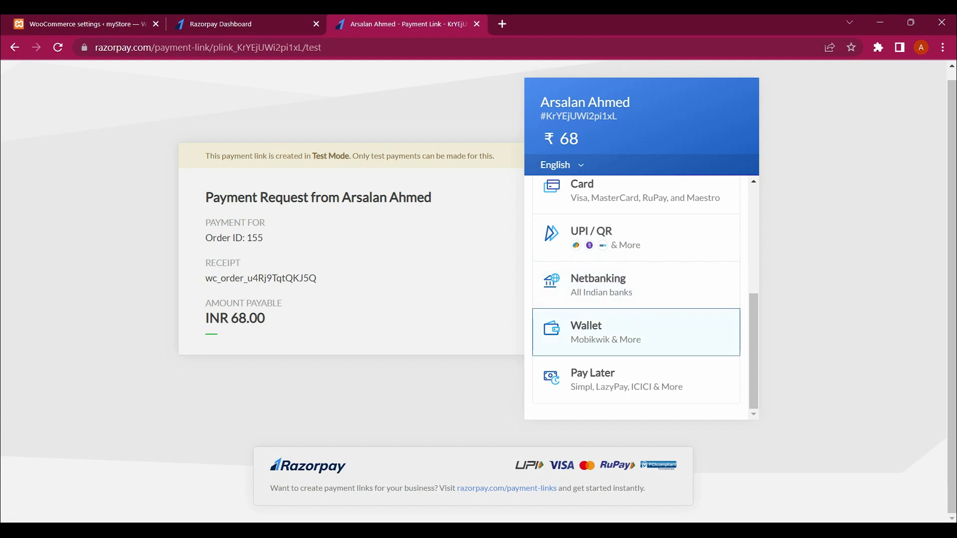
scroll(636, 379, up, 5)
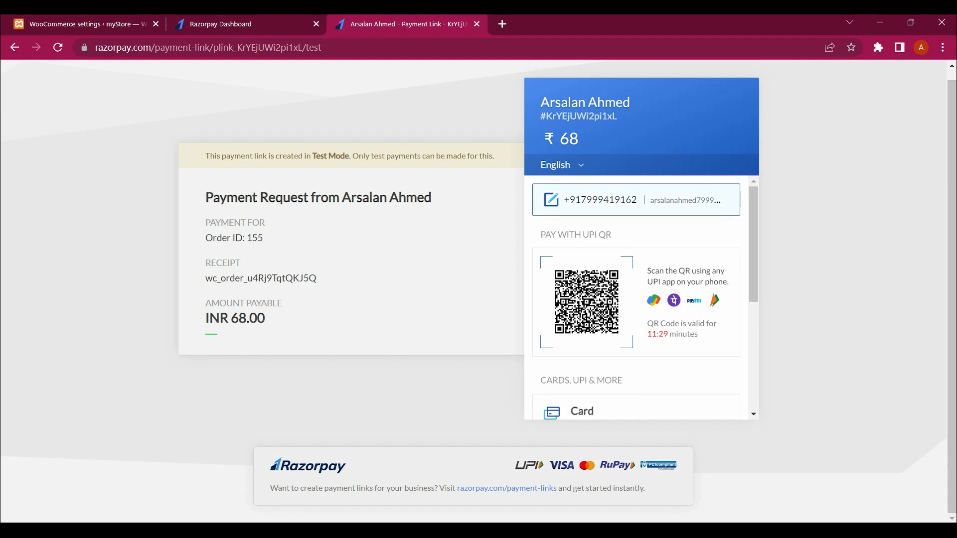
click(636, 199)
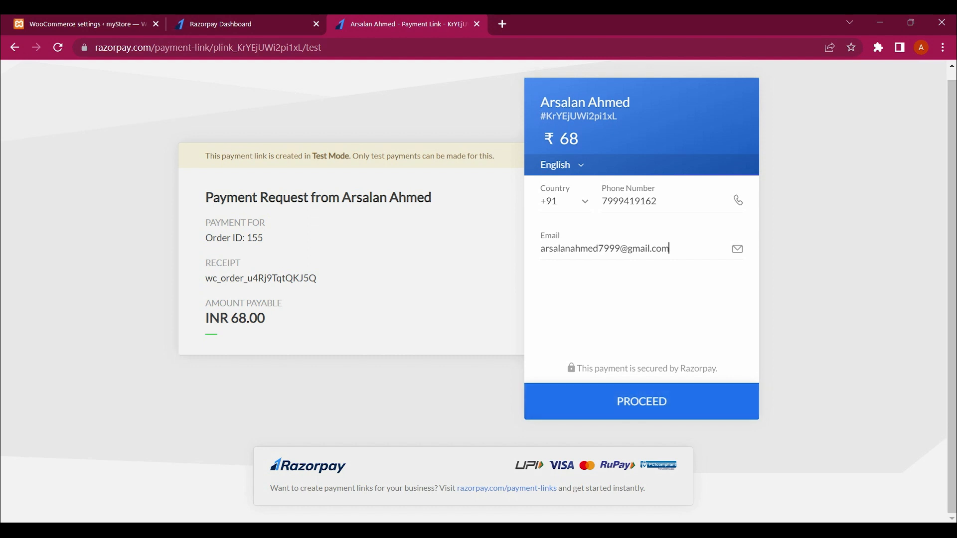
key(Return)
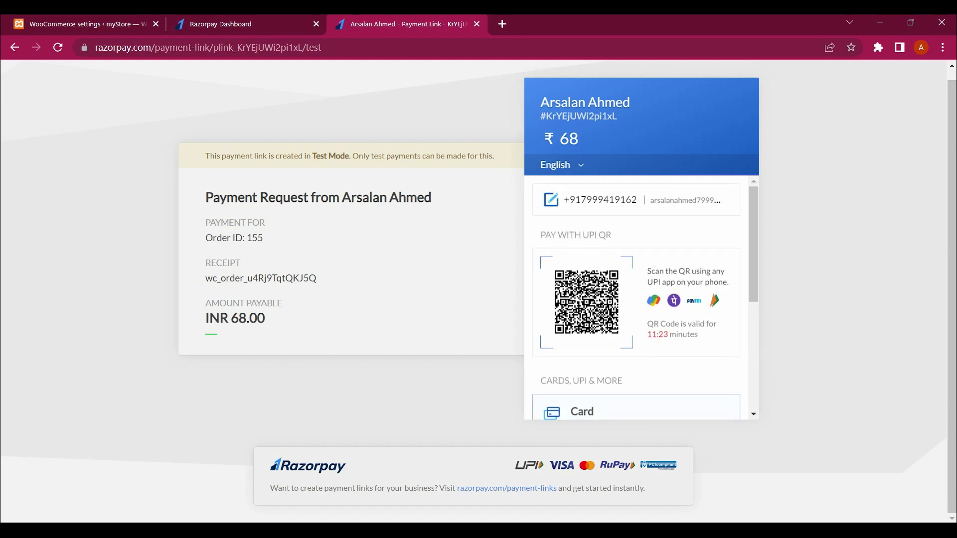
Step: Try the Card option, back out, and choose UPI / QR paying with a UPI ID
scroll(636, 299, down, 3)
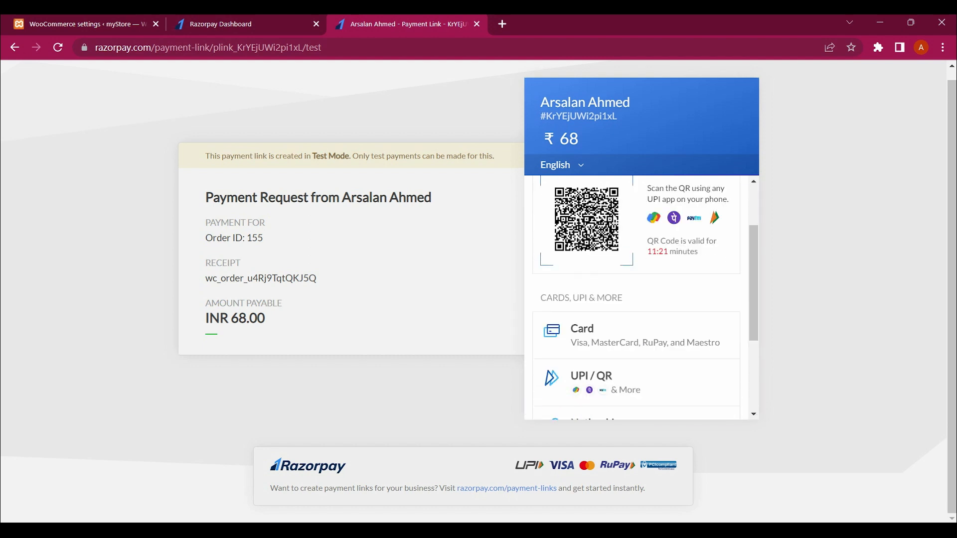
click(636, 299)
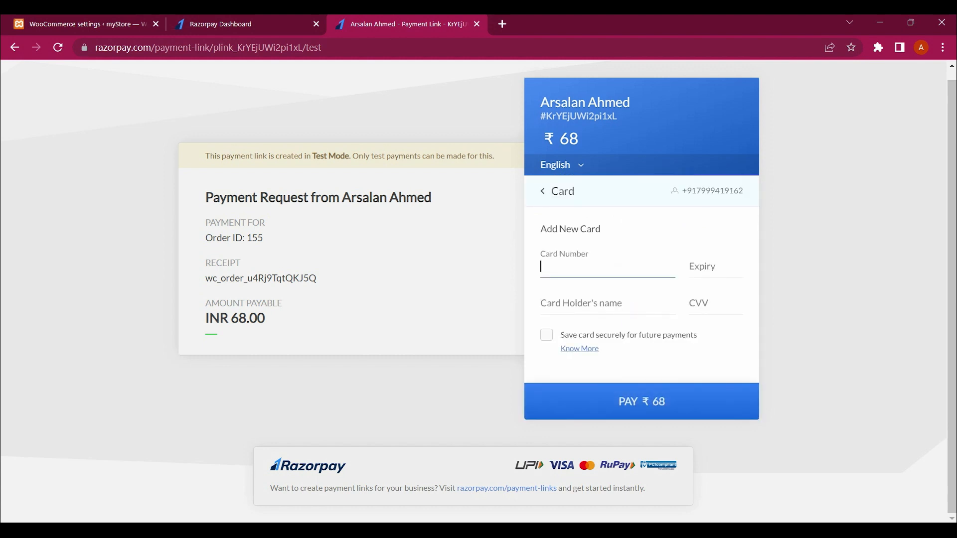
click(542, 191)
scroll(636, 298, down, 2)
scroll(636, 299, down, 1)
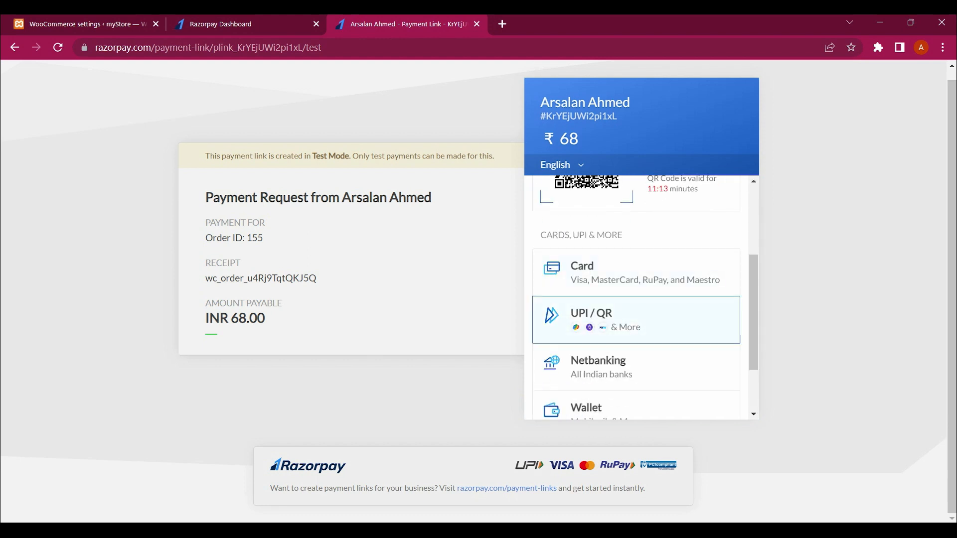
click(636, 320)
scroll(635, 320, down, 1)
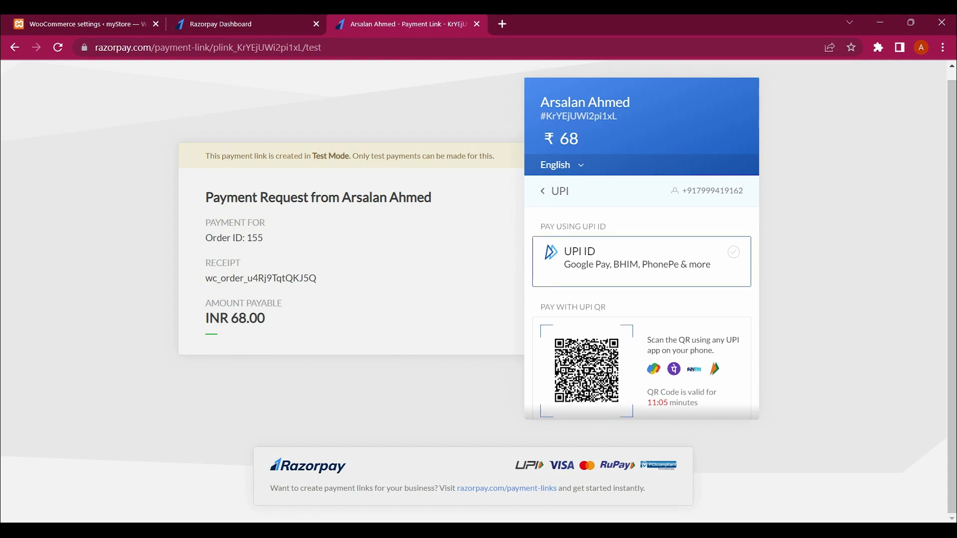
click(642, 261)
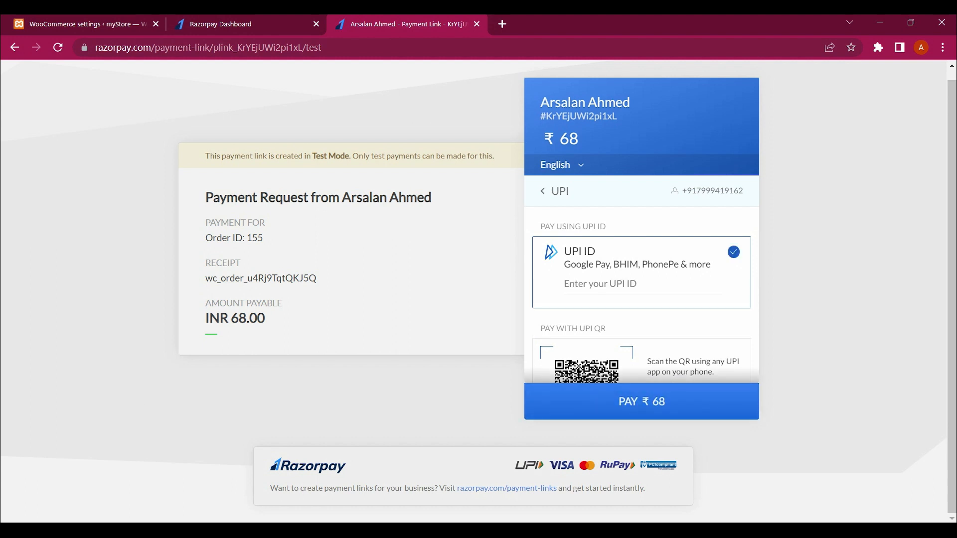
Step: Run a Google search for 'dummy upi id' in a new tab
click(502, 24)
text(du)
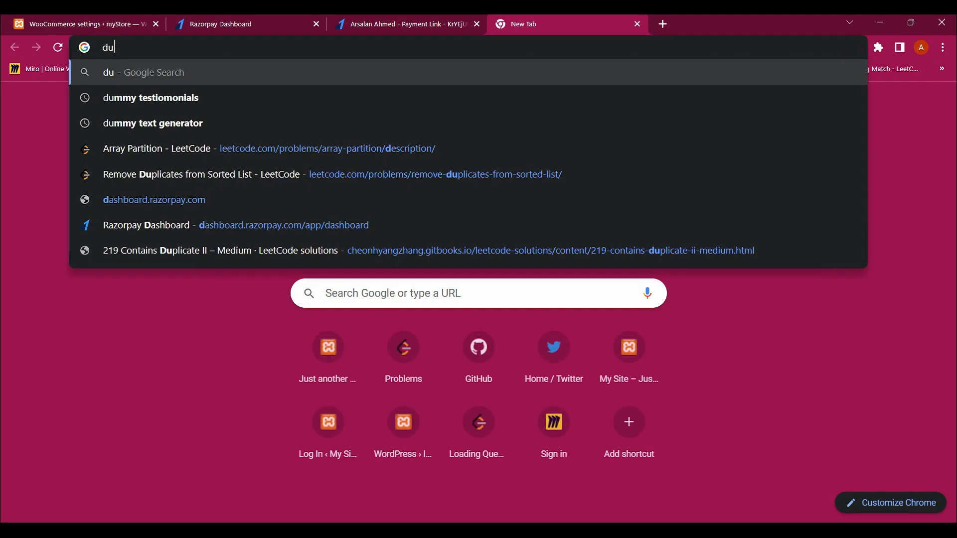
text(mmy iup)
key(BackSpace)
key(BackSpace)
key(BackSpace)
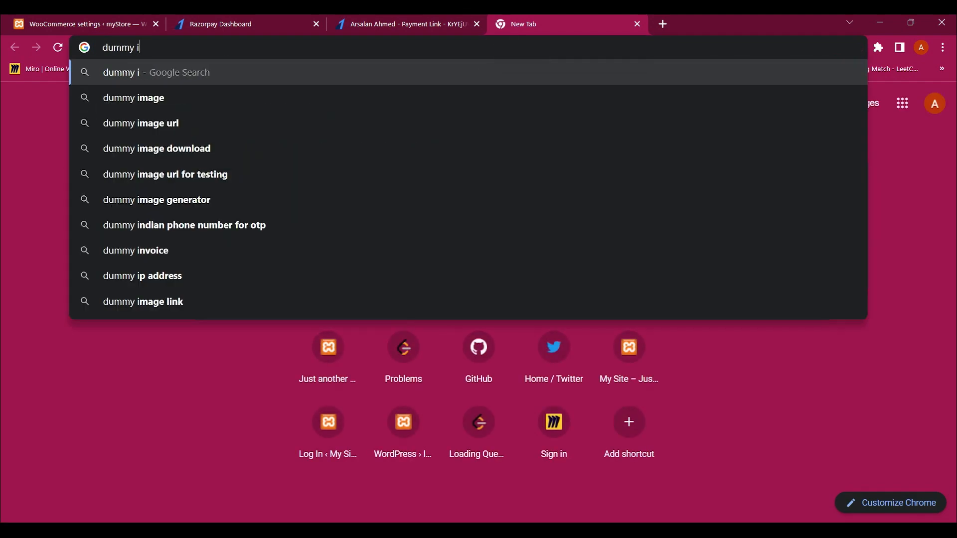
text(upi id)
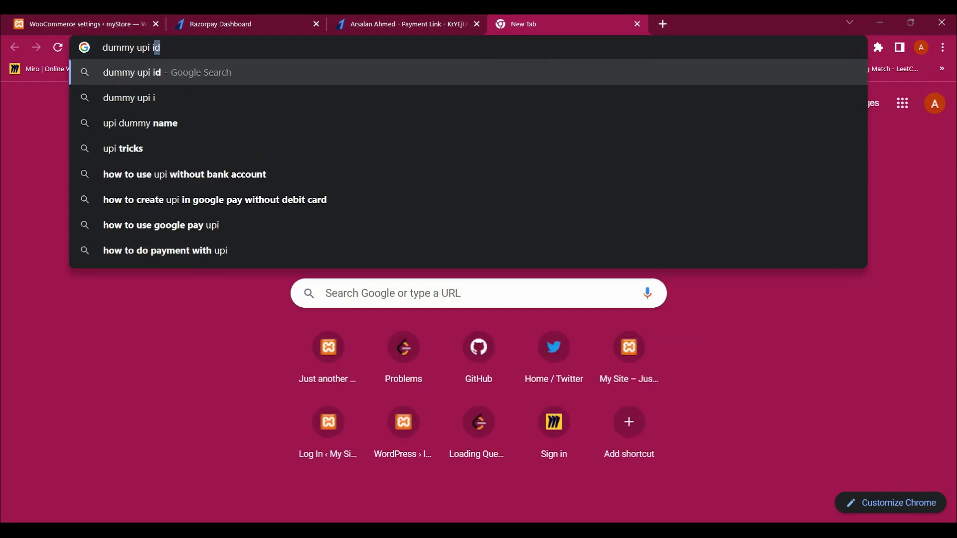
key(Return)
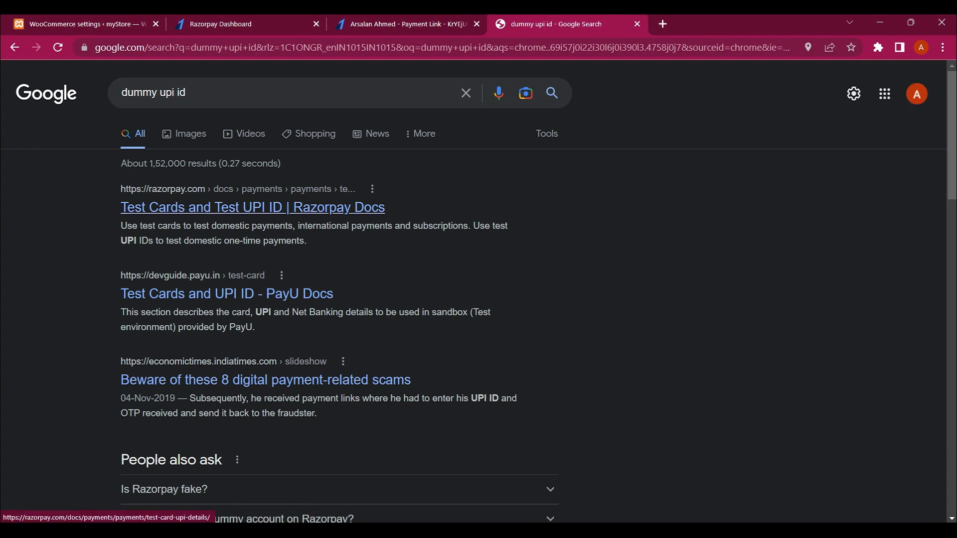
scroll(249, 207, down, 1)
Step: Open the PayU Docs 'Test Cards and UPI ID' page and select the test UPI ID anything@payu
click(227, 250)
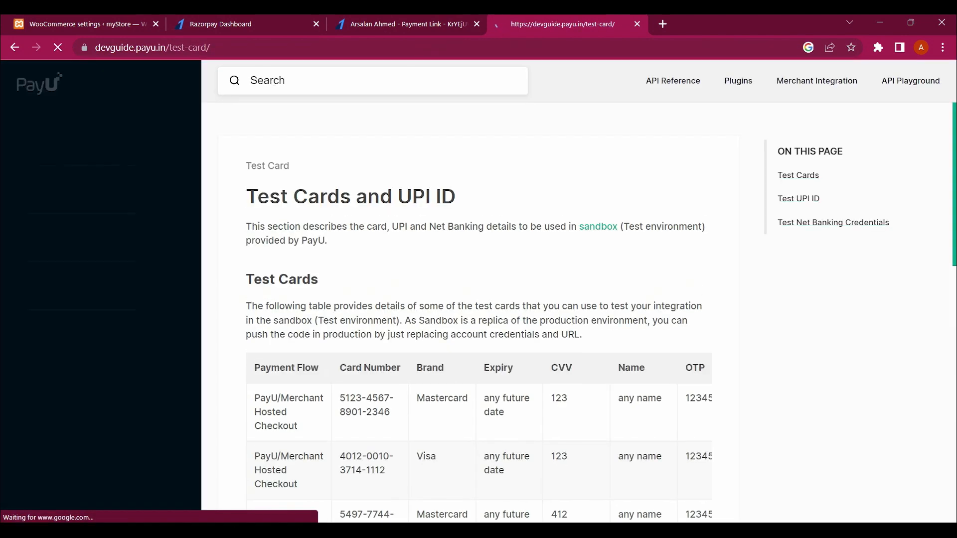
scroll(578, 308, down, 3)
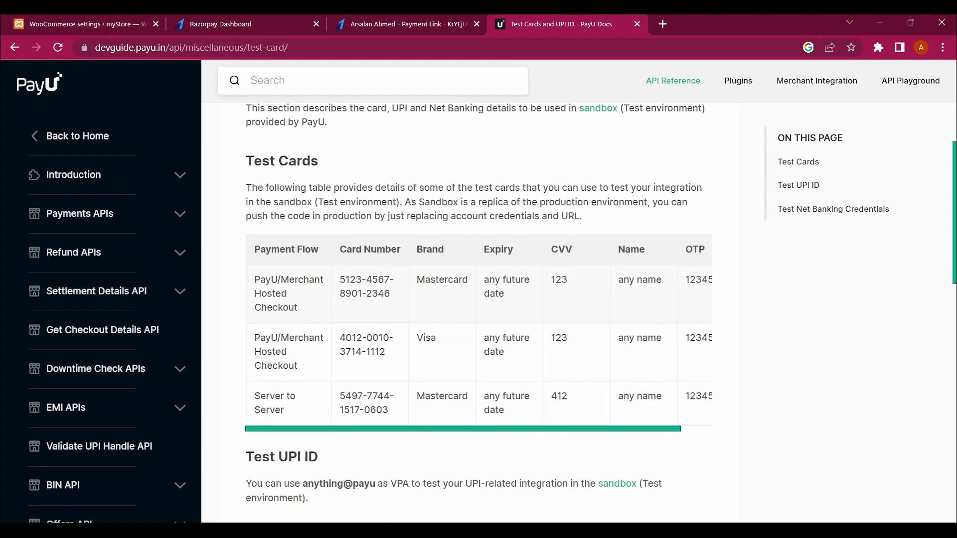
scroll(478, 314, down, 3)
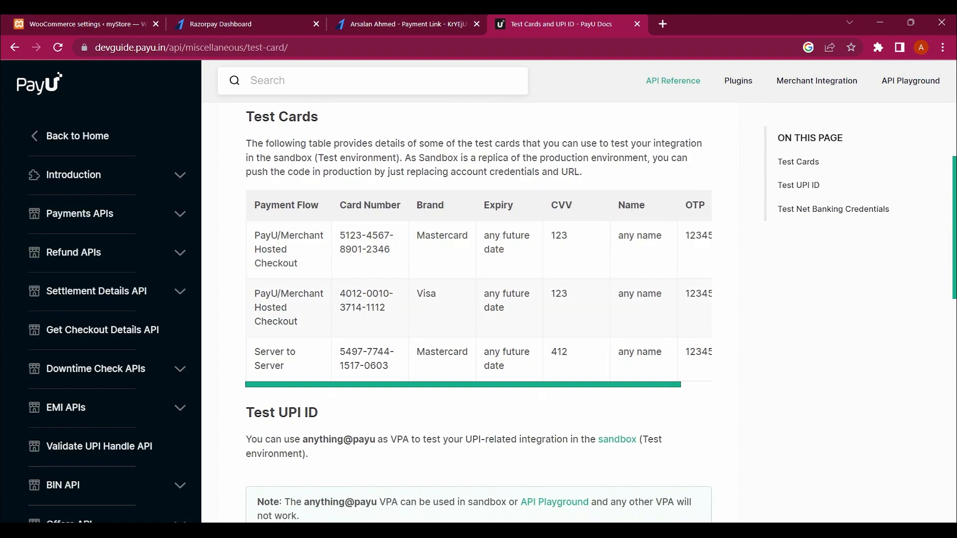
scroll(479, 314, down, 1)
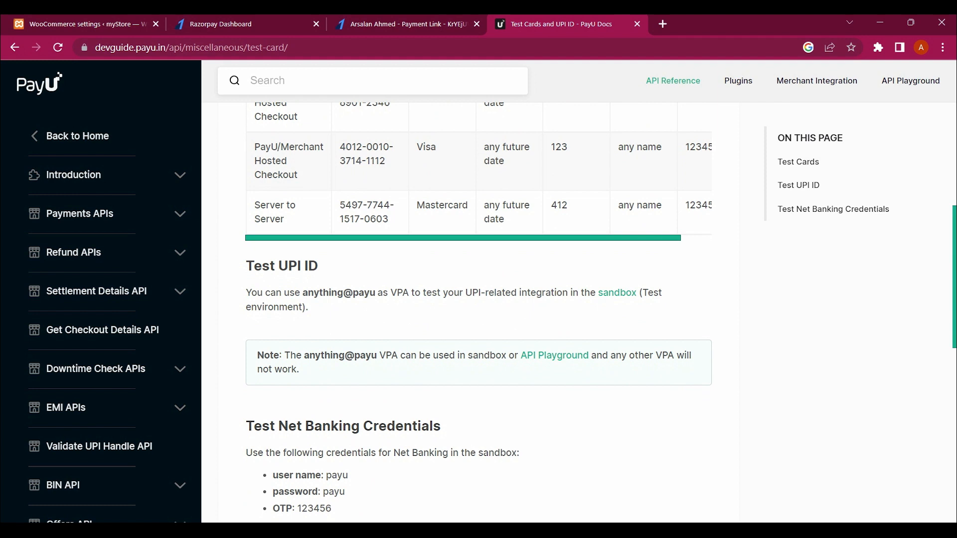
drag(300, 292, 375, 293)
key(ctrl+c)
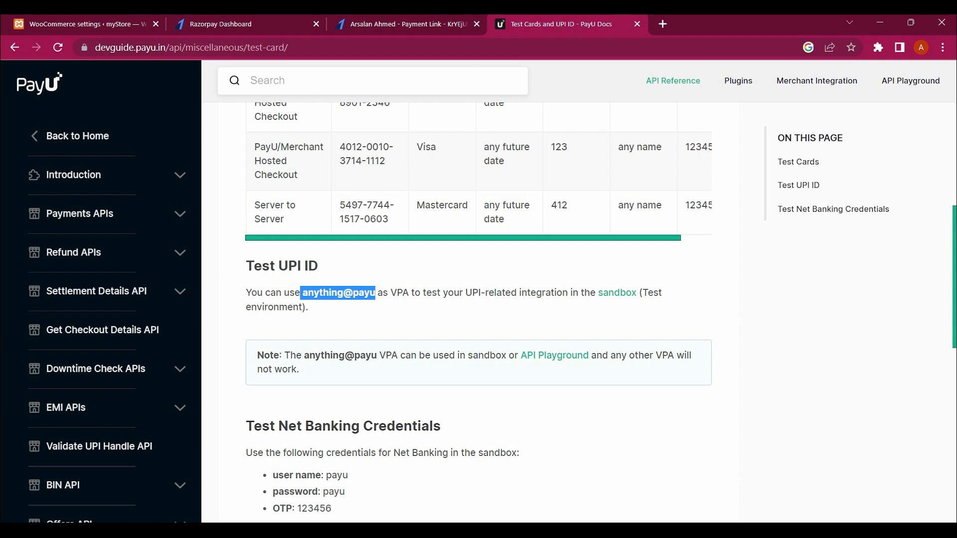
Step: Paste anything@payu into Razorpay's UPI ID field and submit the payment
scroll(479, 309, down, 2)
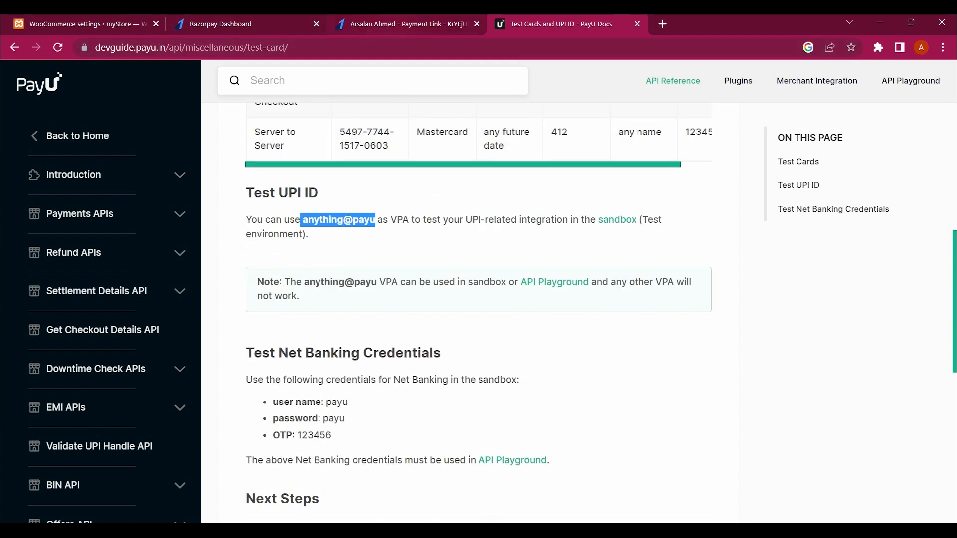
key(ctrl+shift+Tab)
key(ctrl+v)
key(Return)
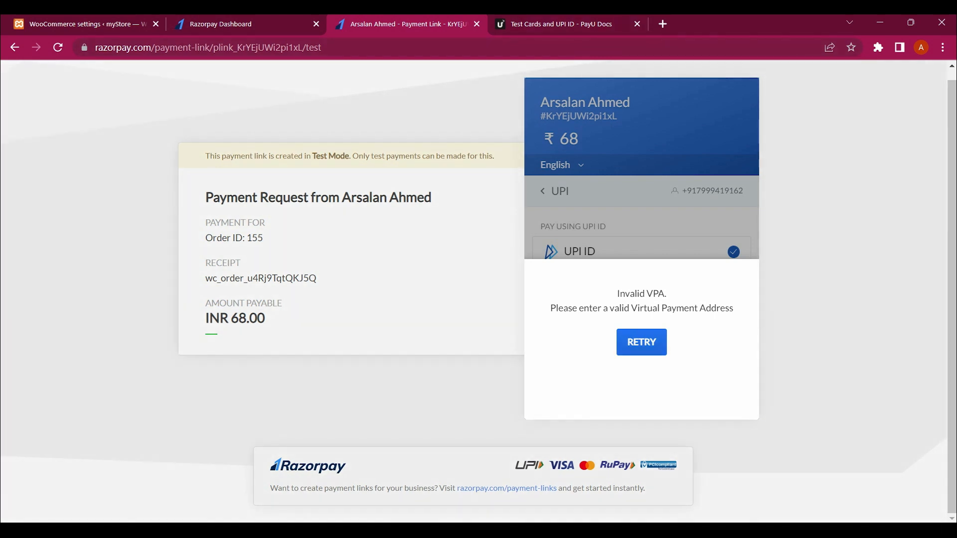
Step: Dismiss the Invalid VPA error with RETRY to get back to the UPI ID form
click(641, 342)
scroll(641, 289, down, 2)
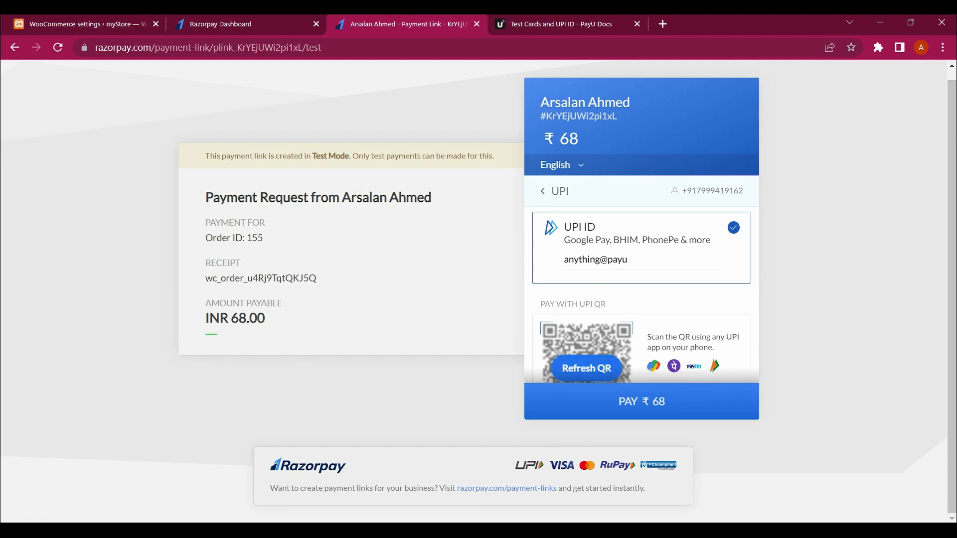
scroll(641, 289, up, 1)
scroll(642, 296, up, 2)
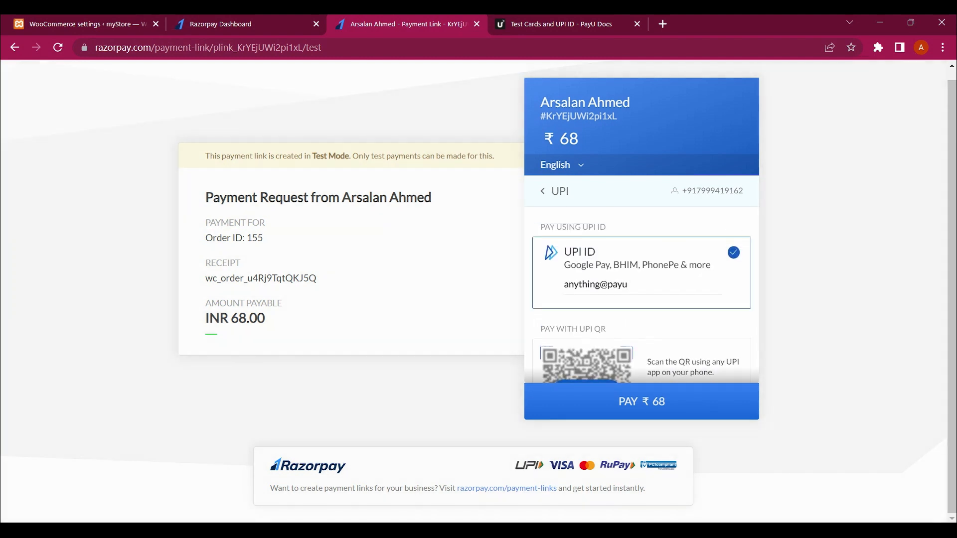
Step: Return to the PayU Docs page and scroll to its Test Net Banking Credentials
key(ctrl+Tab)
scroll(479, 314, down, 1)
scroll(478, 314, down, 4)
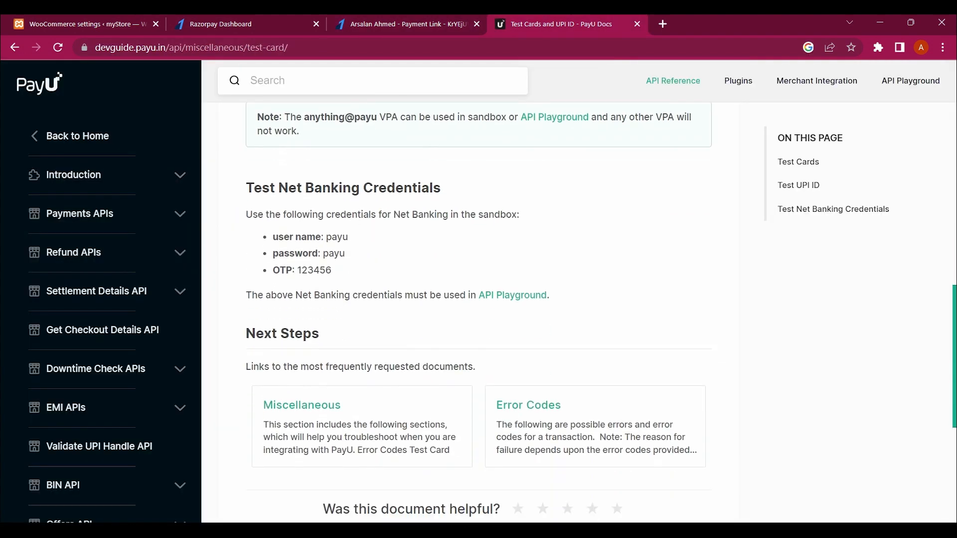
Step: Scroll through the PayU Docs page and go back to the previous page
scroll(478, 314, down, 4)
scroll(479, 314, up, 7)
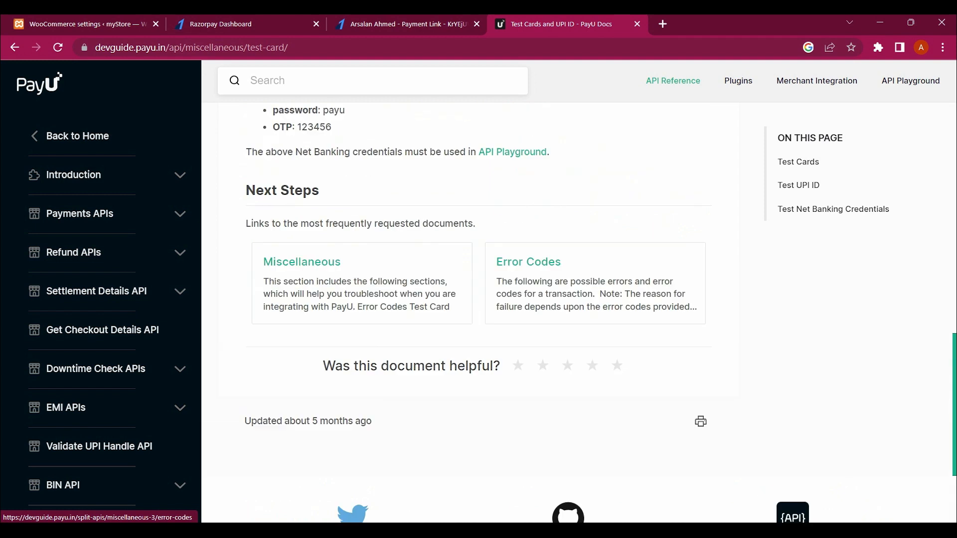
scroll(478, 314, up, 6)
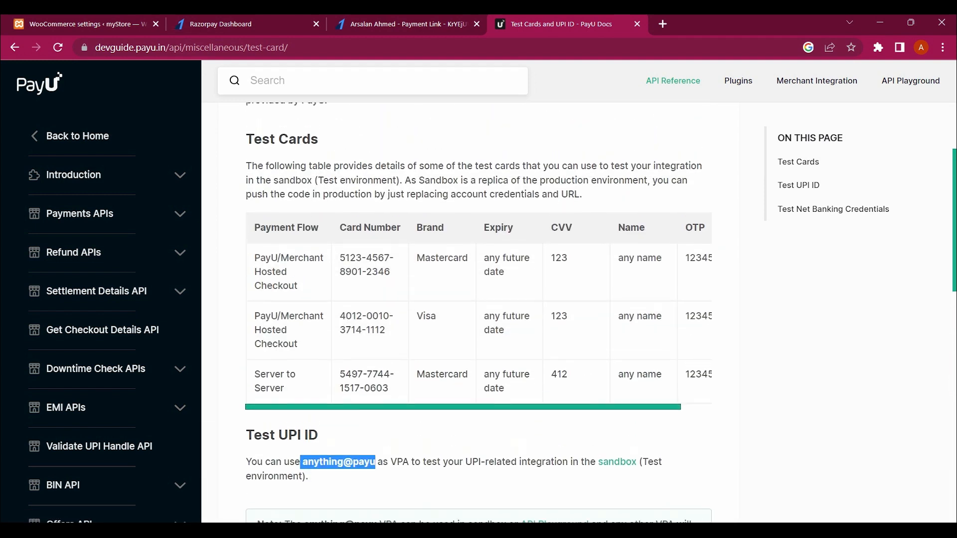
scroll(478, 314, up, 1)
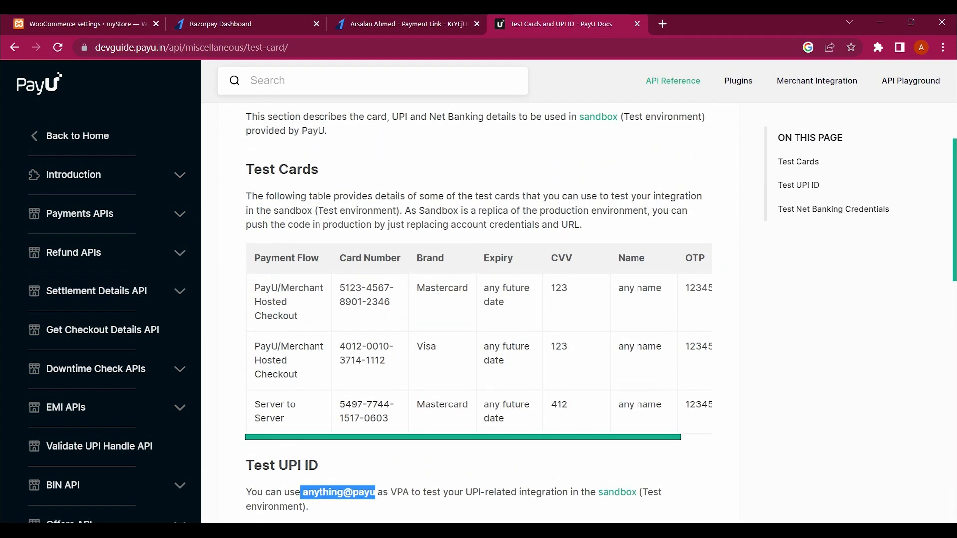
scroll(479, 314, up, 2)
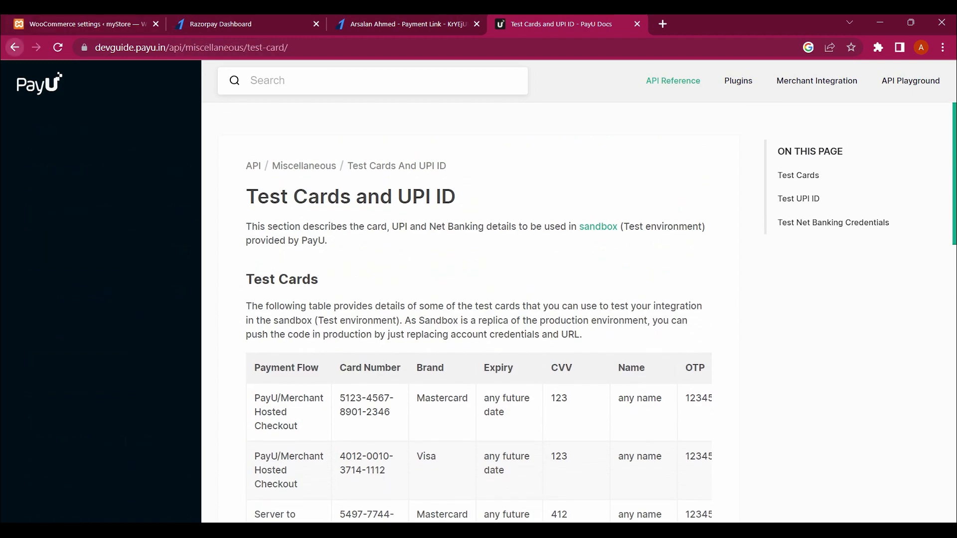
click(15, 47)
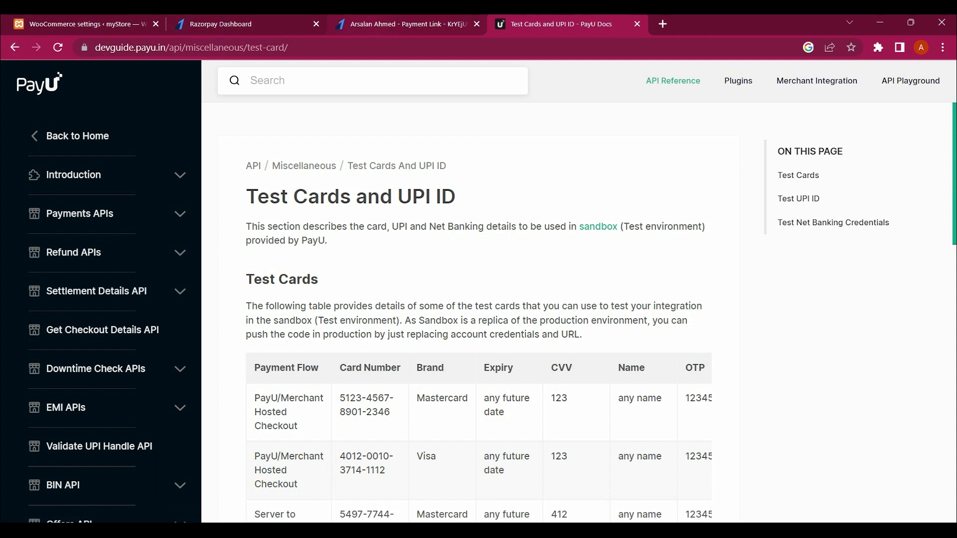
Step: Open a new Google tab and close the PayU Docs tab
key(ctrl+t)
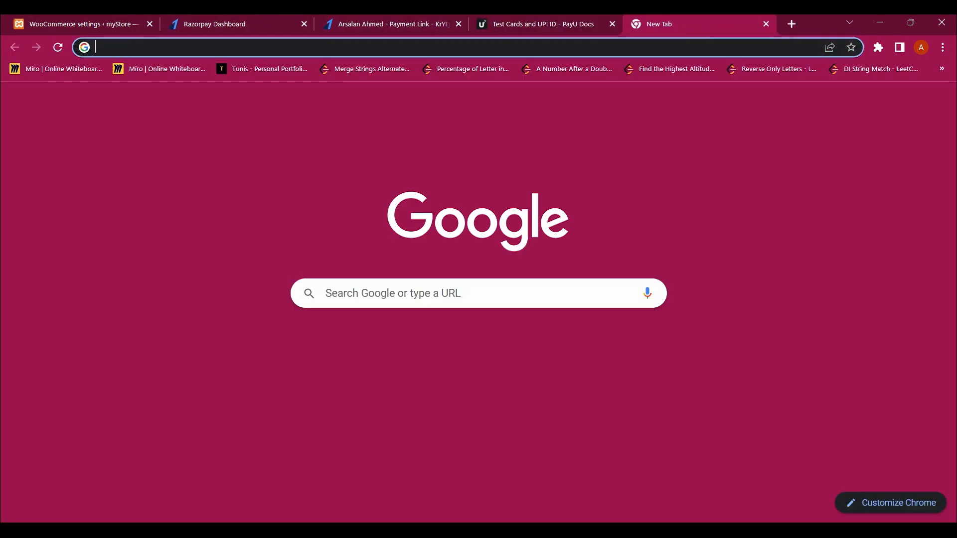
click(612, 24)
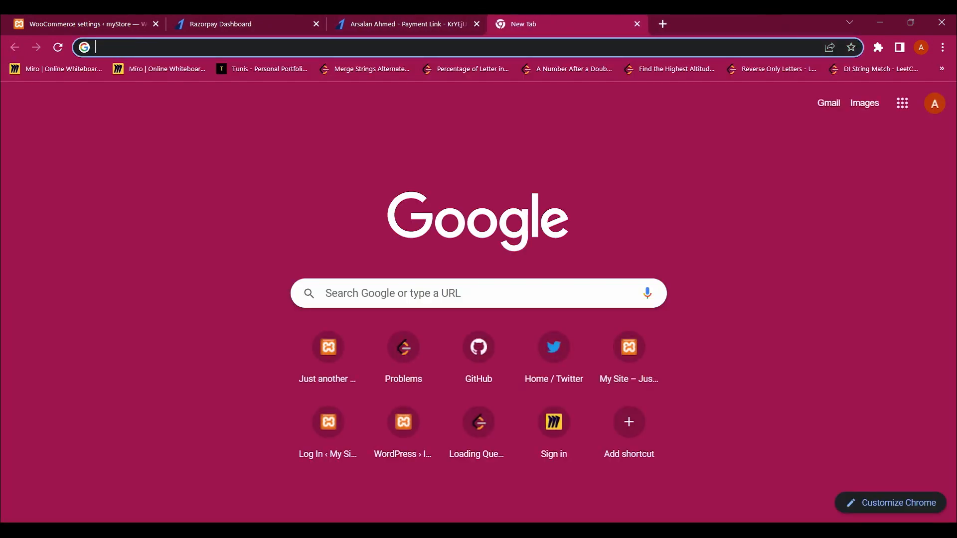
click(433, 293)
Step: Search Google for 'dummy upi id' and glance at the QR Code Generator for UPI Bharat Pay result
text(dummy upi id)
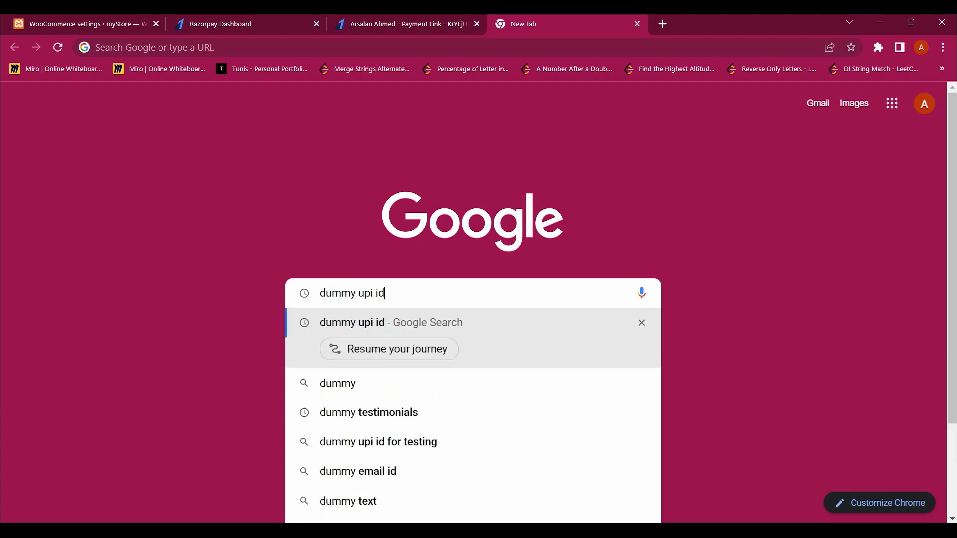
key(Return)
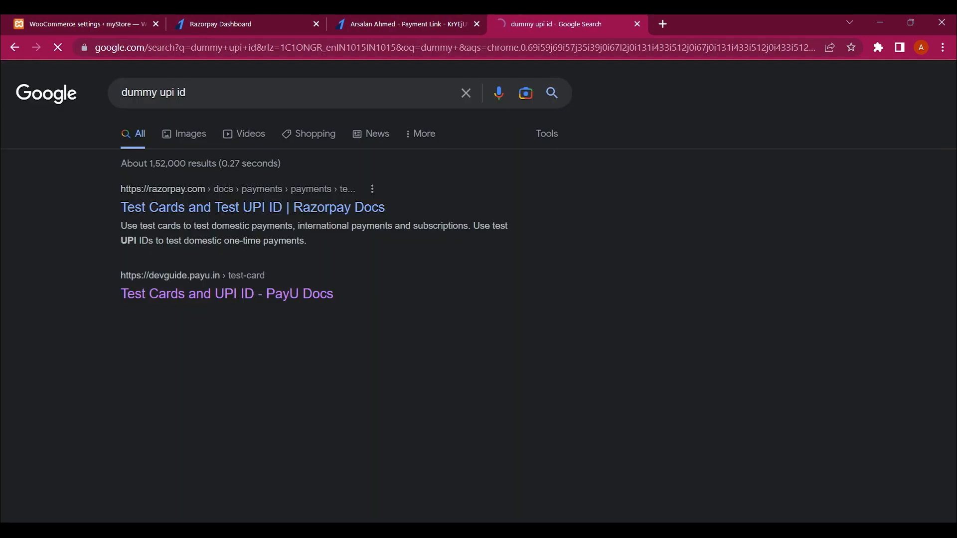
scroll(478, 299, down, 7)
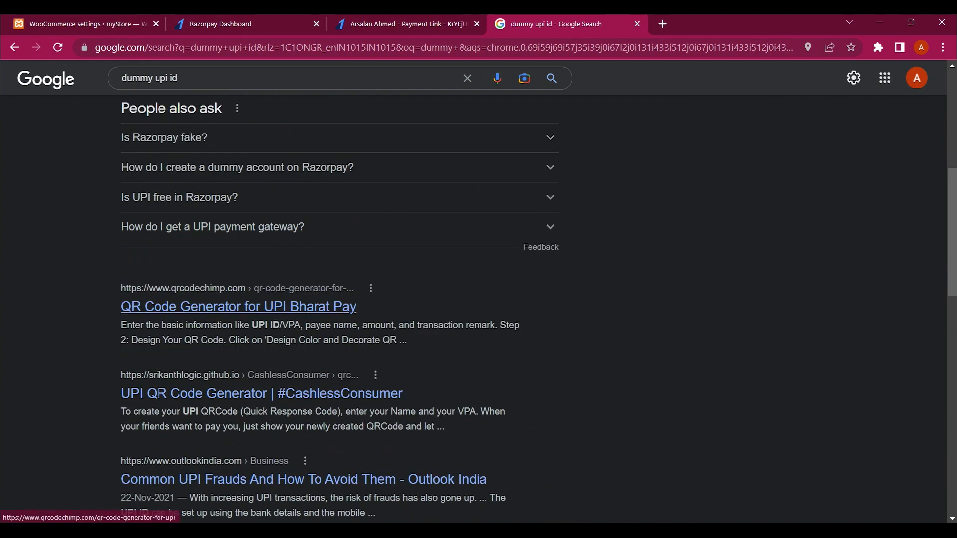
click(238, 307)
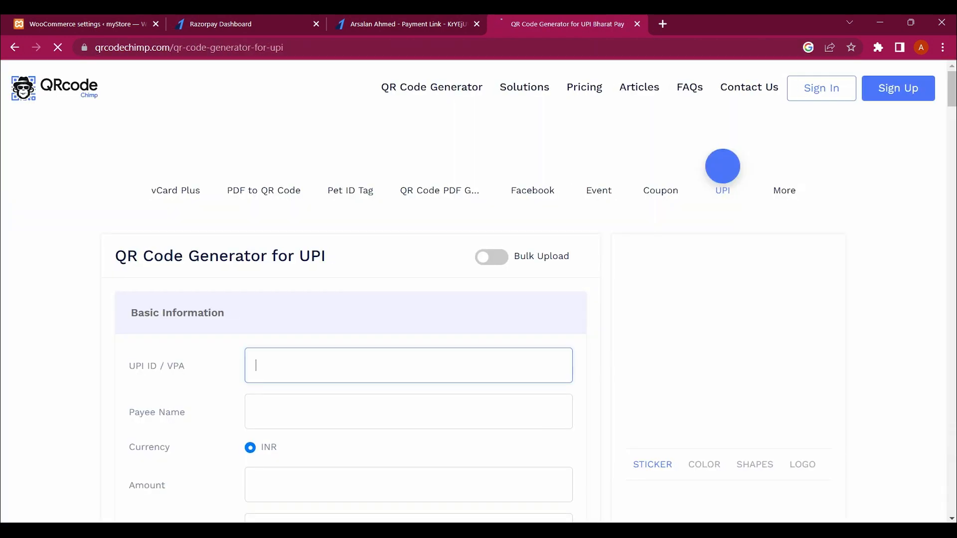
scroll(309, 301, down, 3)
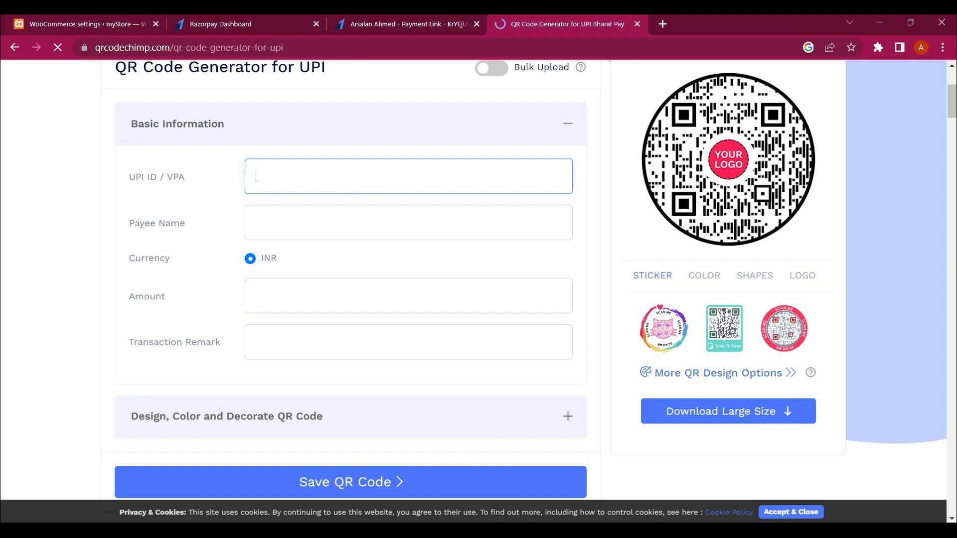
click(14, 48)
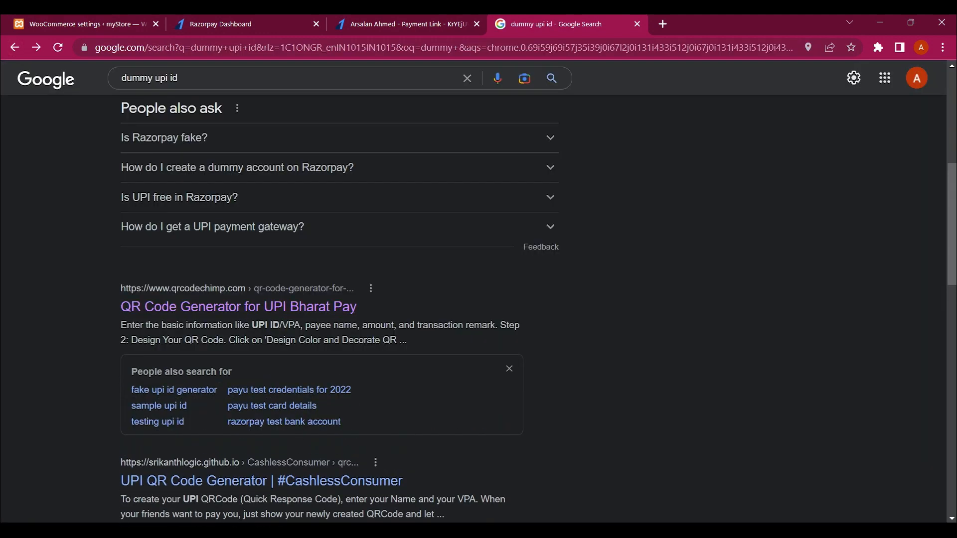
Step: Check the 'UPI QR Code Generator | #CashlessConsumer' result, then return to the search results
scroll(339, 309, down, 2)
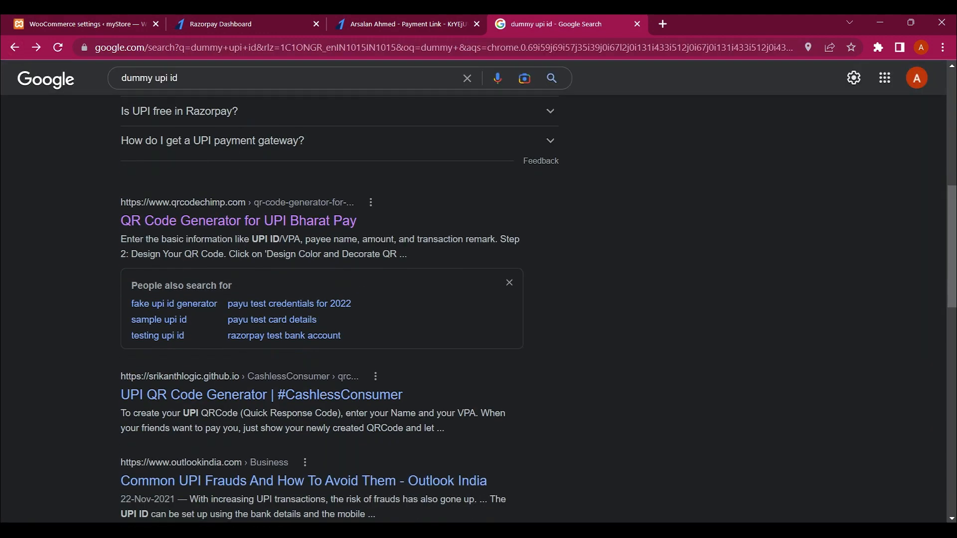
scroll(260, 292, down, 2)
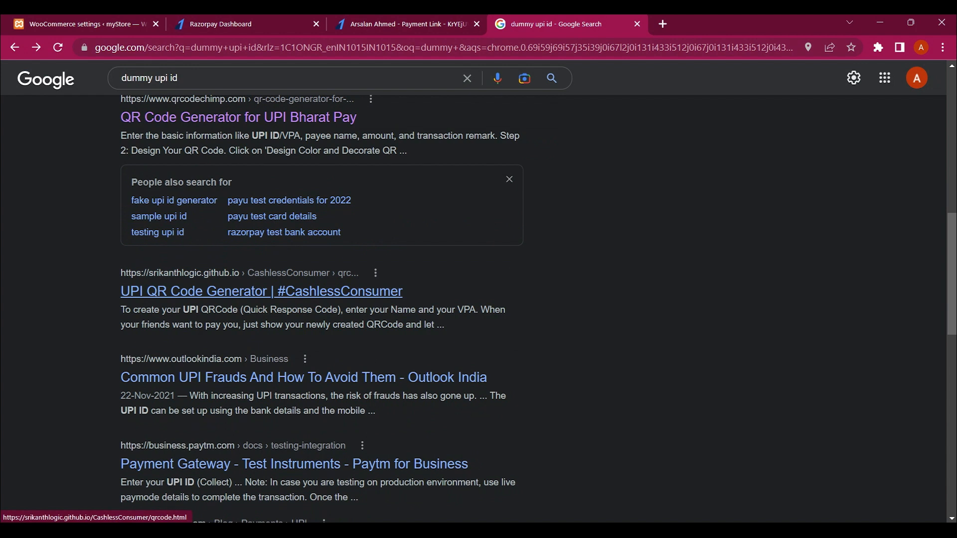
scroll(259, 292, up, 1)
scroll(259, 292, down, 2)
click(261, 250)
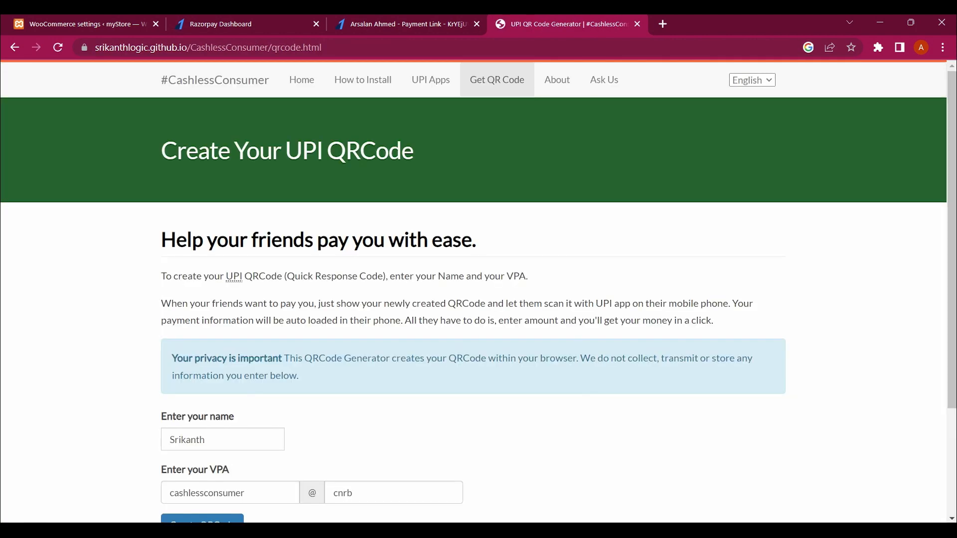
scroll(473, 289, down, 3)
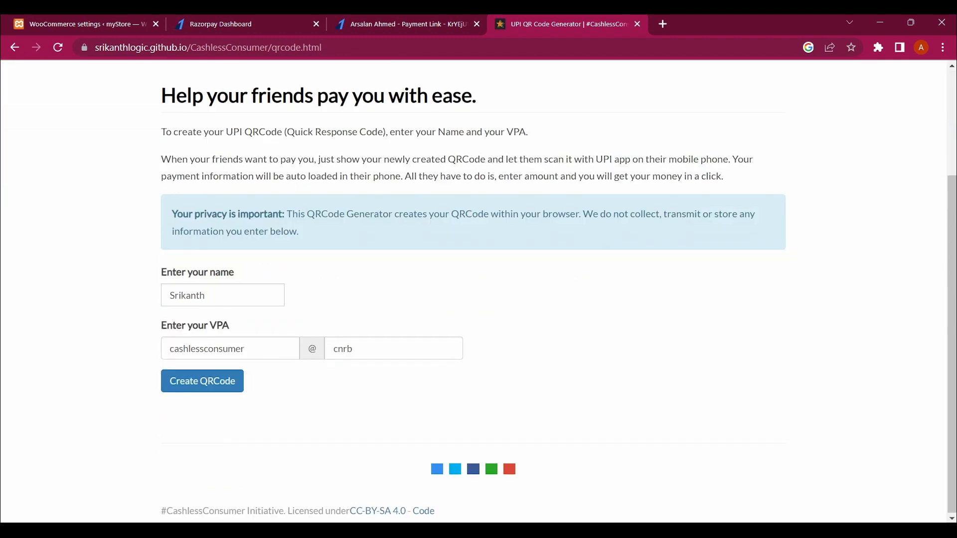
click(14, 47)
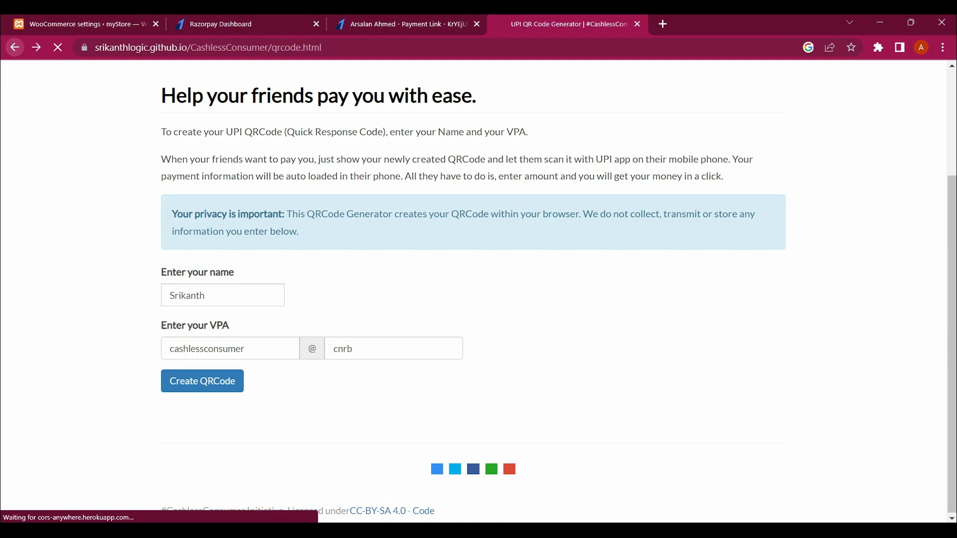
scroll(319, 299, up, 15)
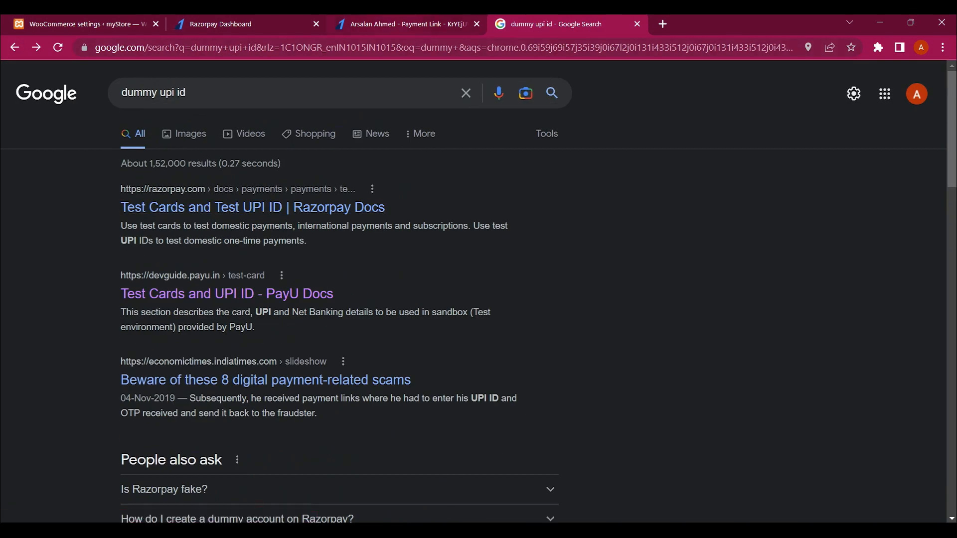
click(408, 24)
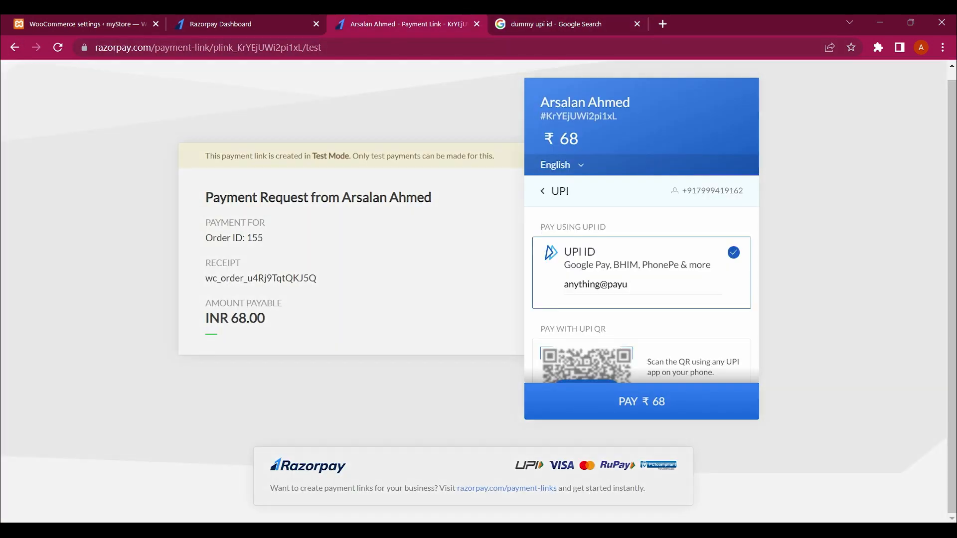
Step: Choose Card in the Razorpay widget to bring up the empty Add New Card form for the ₹68 order
scroll(636, 286, down, 3)
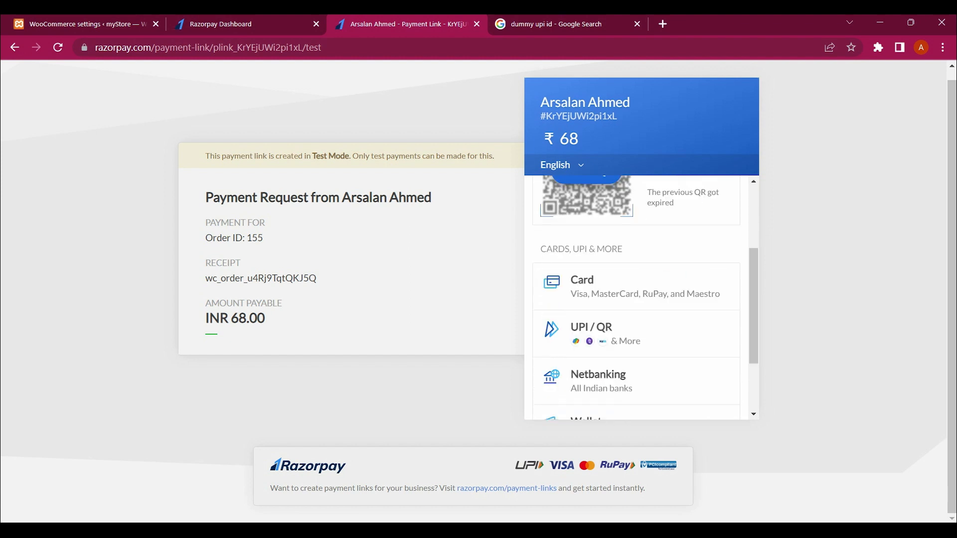
scroll(636, 286, down, 2)
scroll(636, 286, up, 5)
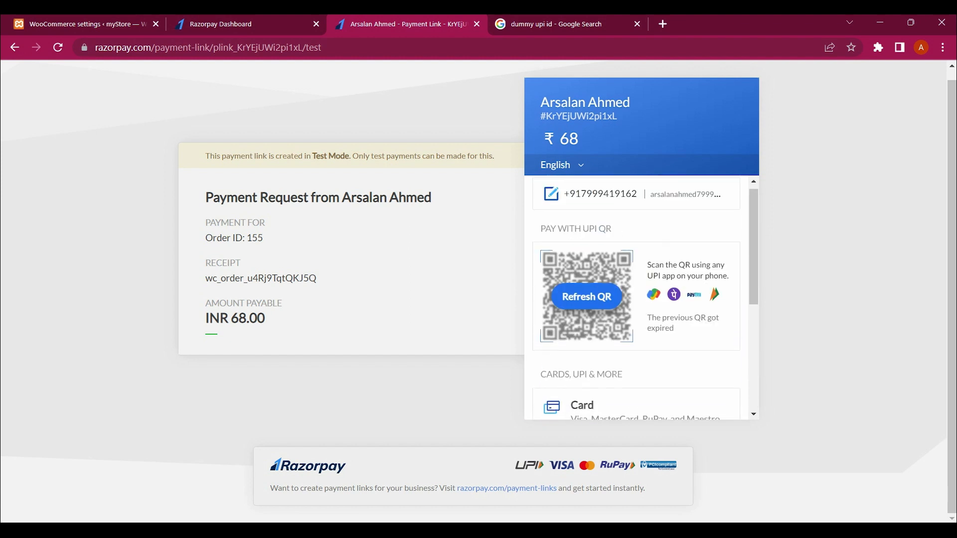
scroll(636, 287, down, 5)
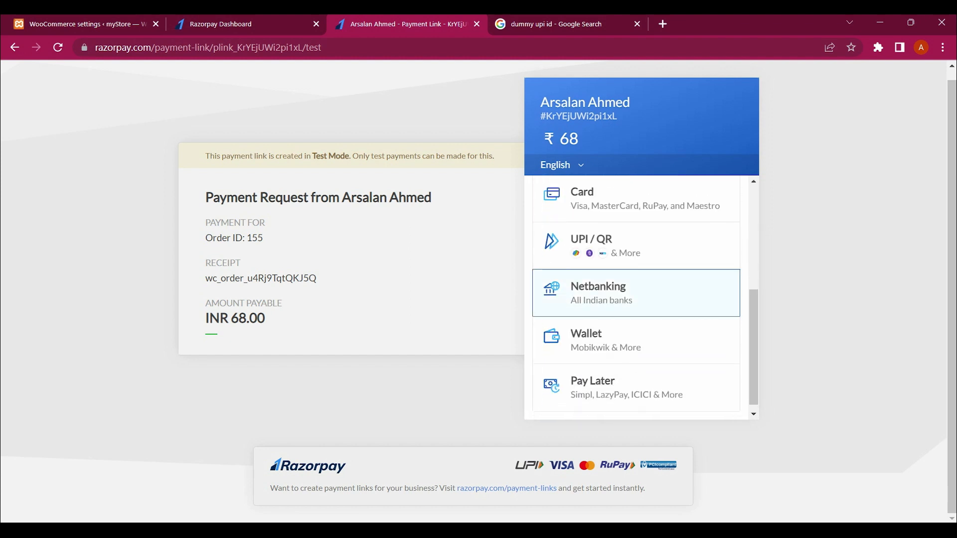
scroll(636, 287, up, 5)
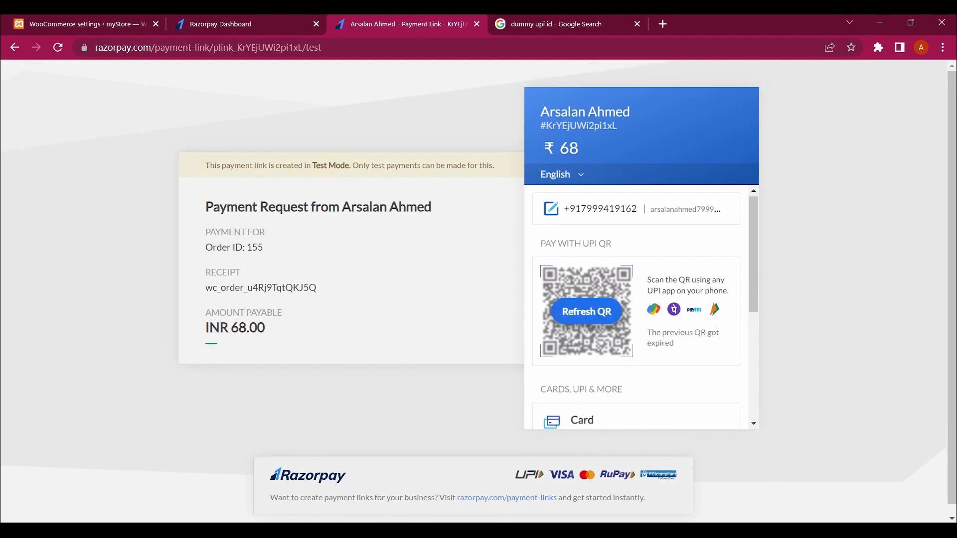
scroll(636, 299, down, 3)
click(598, 314)
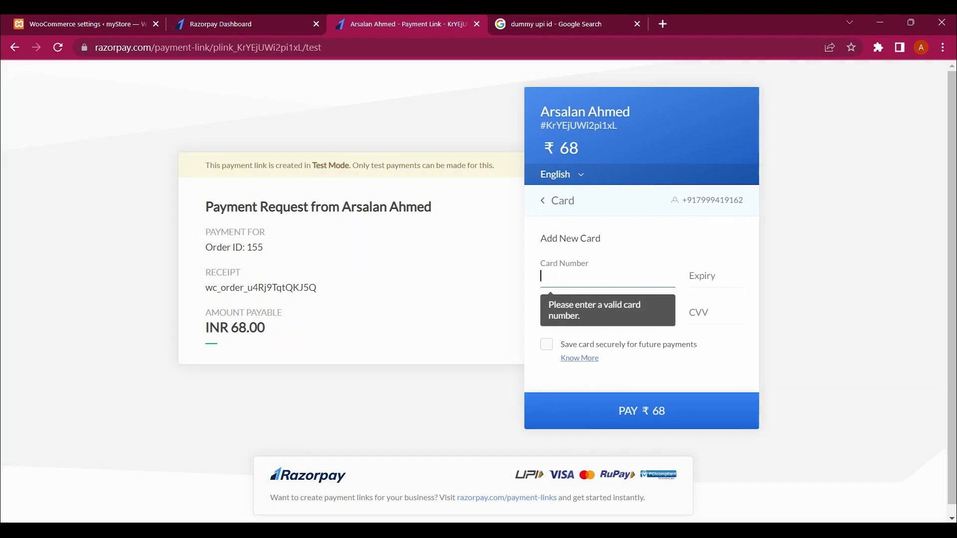
click(715, 313)
click(607, 276)
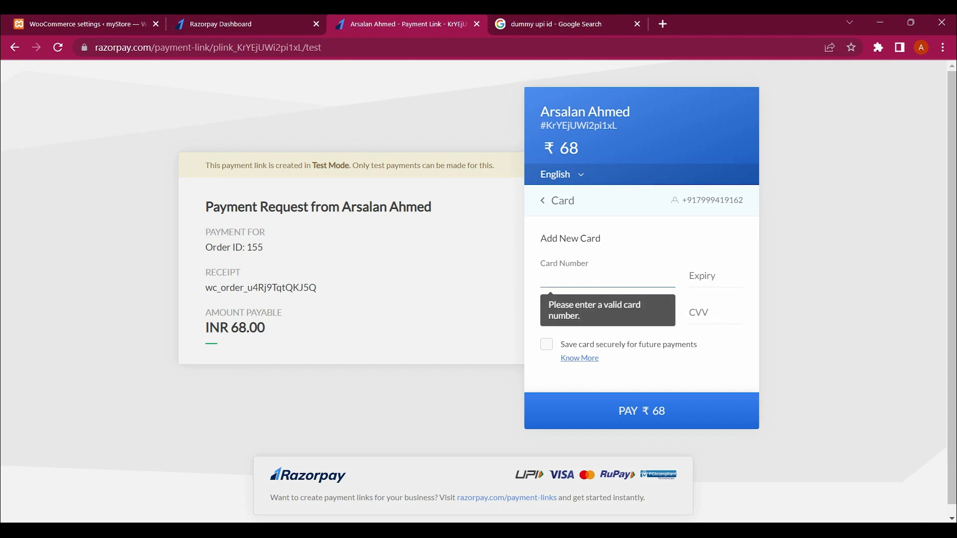
key(alt+Tab)
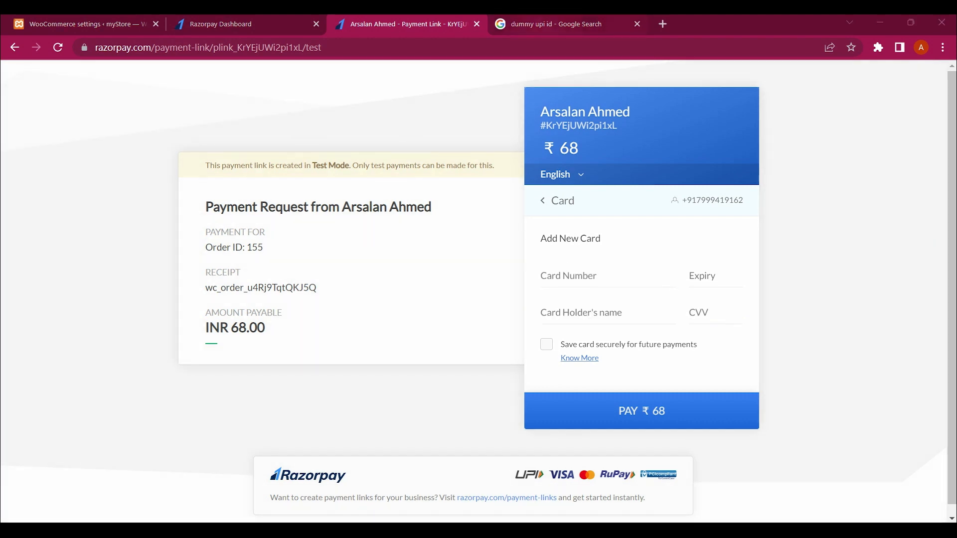
key(ctrl+Tab)
Step: Replace the Google query with 'dummy card numver' and run the search
drag(219, 115, 208, 134)
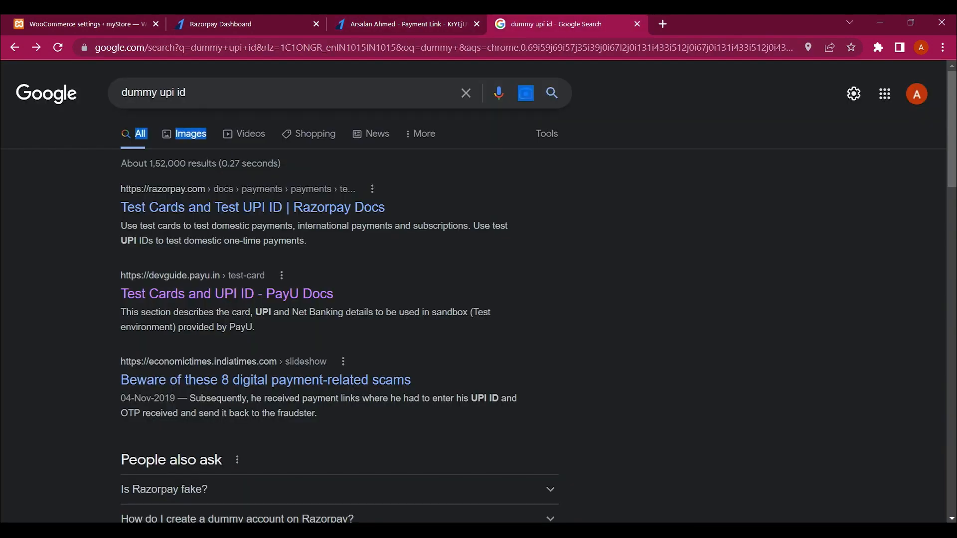
drag(192, 93, 120, 93)
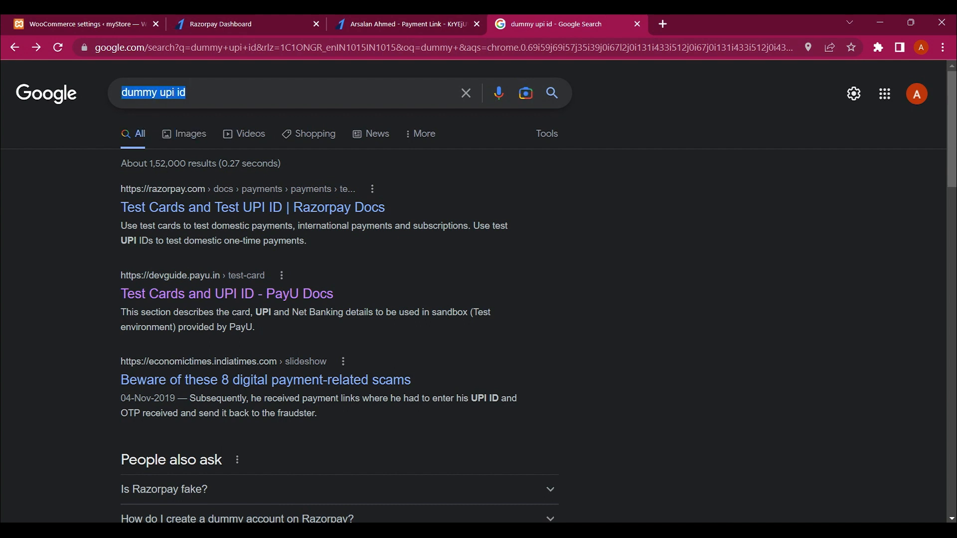
text(dummy cat)
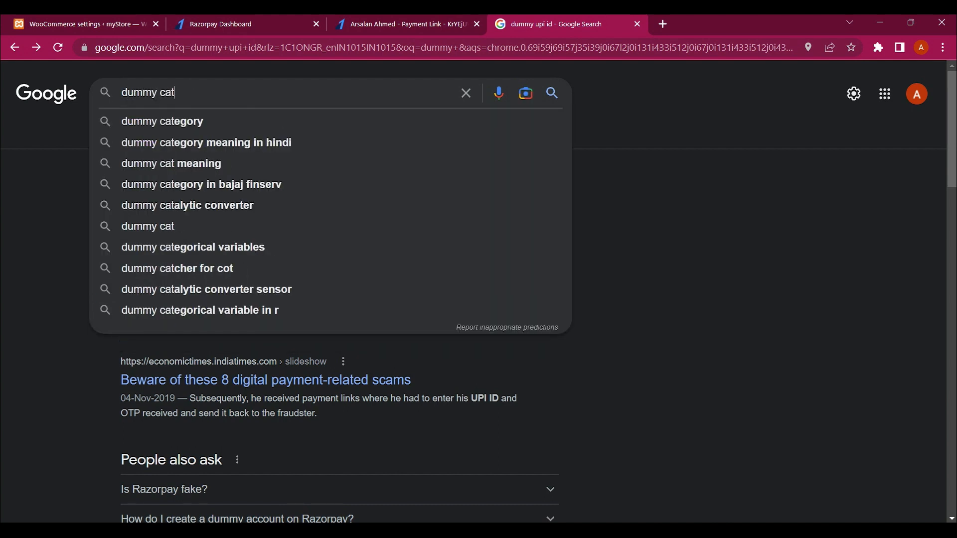
key(BackSpace)
text(rd numver)
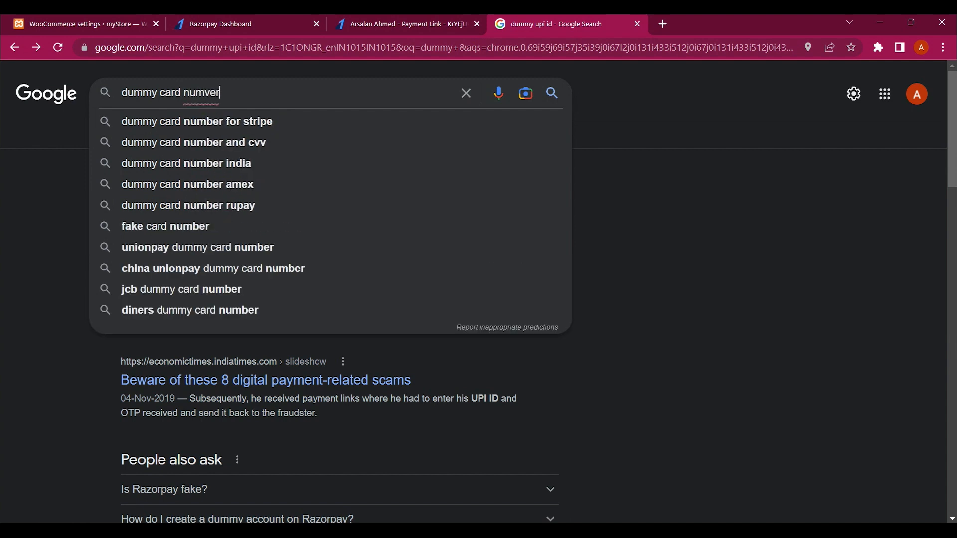
key(Return)
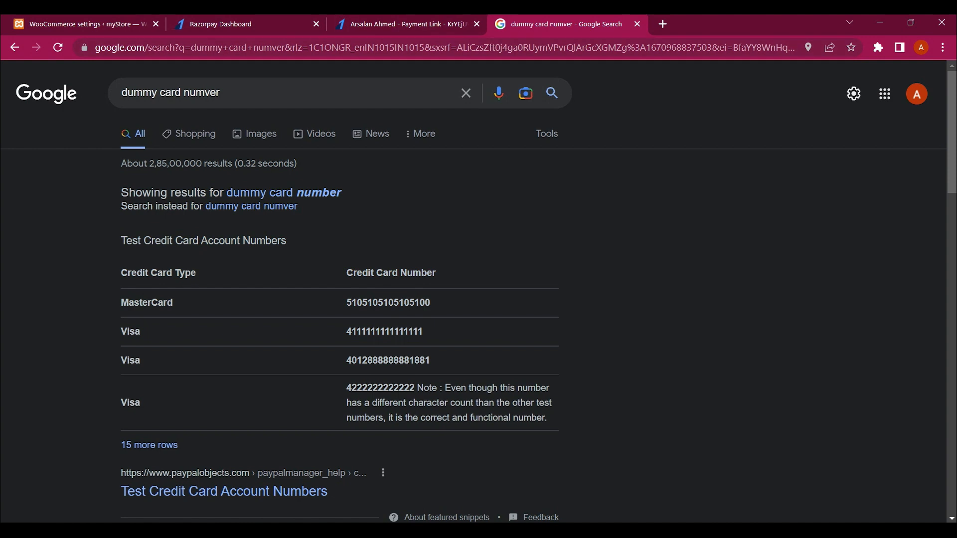
key(ctrl+shift+Tab)
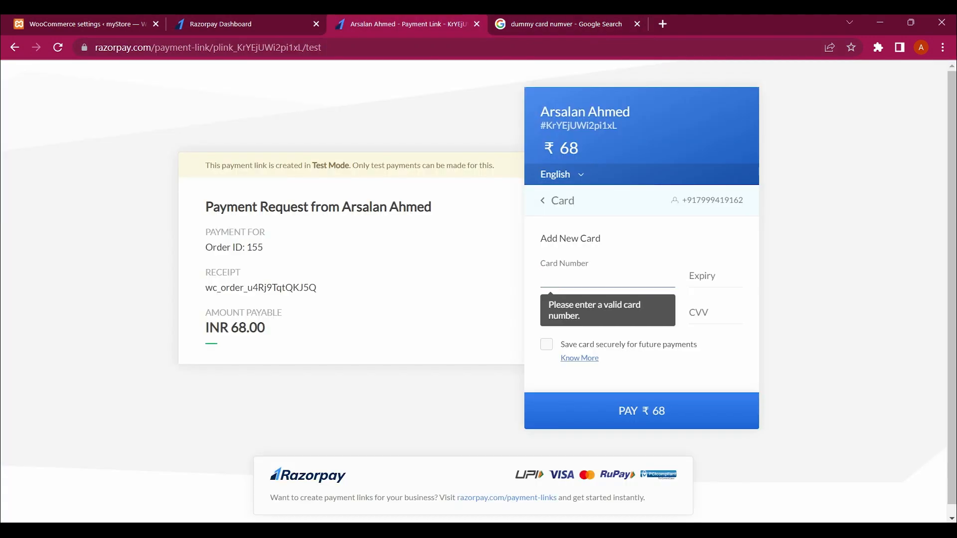
key(alt+Tab)
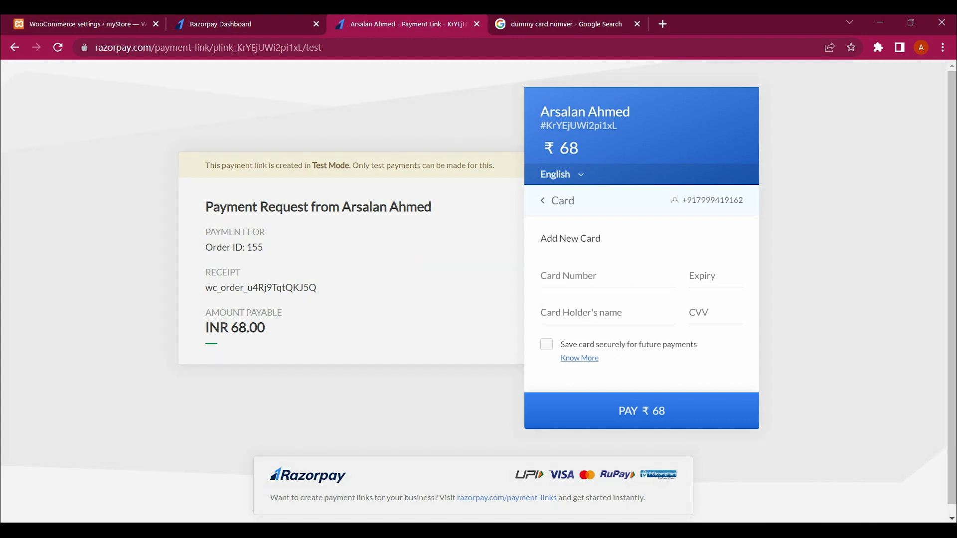
key(ctrl+Tab)
scroll(478, 291, down, 1)
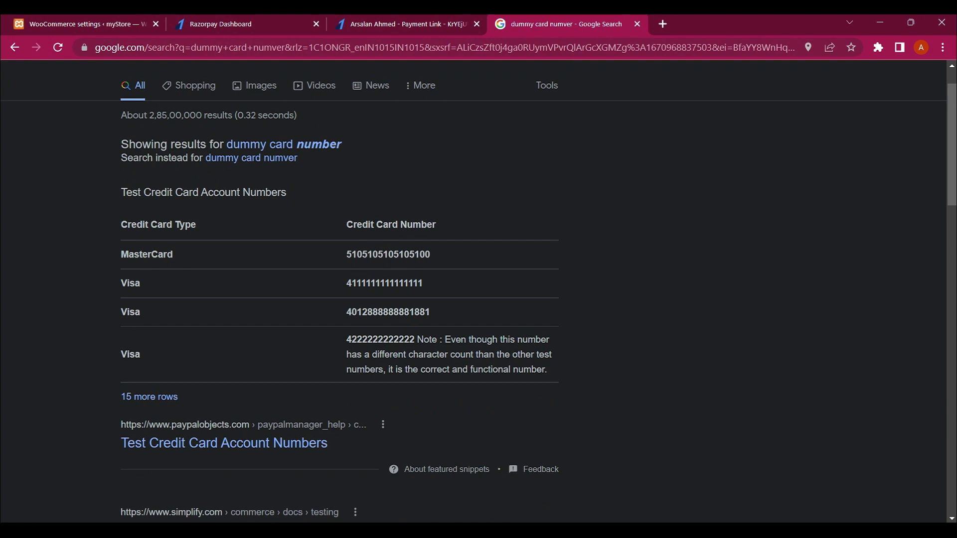
drag(423, 283, 346, 283)
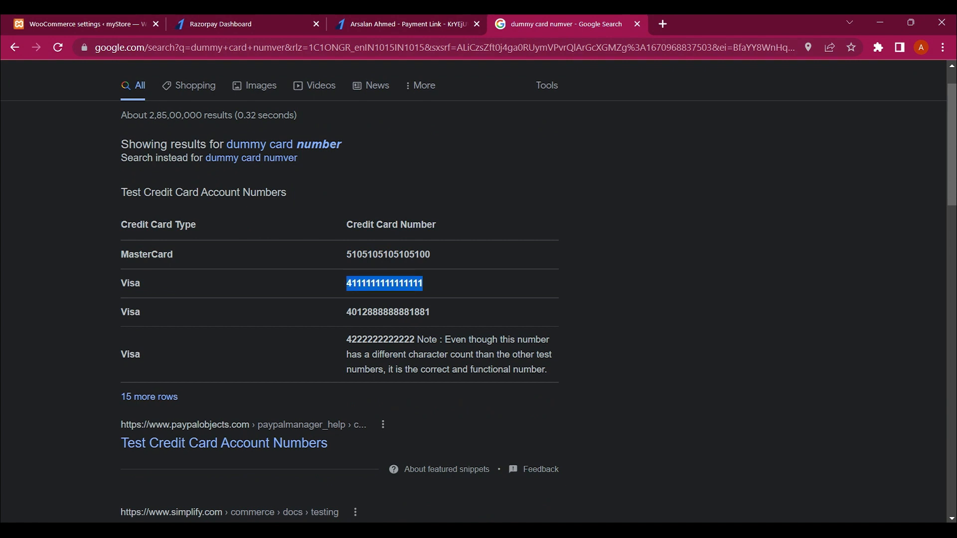
key(ctrl+shift+Tab)
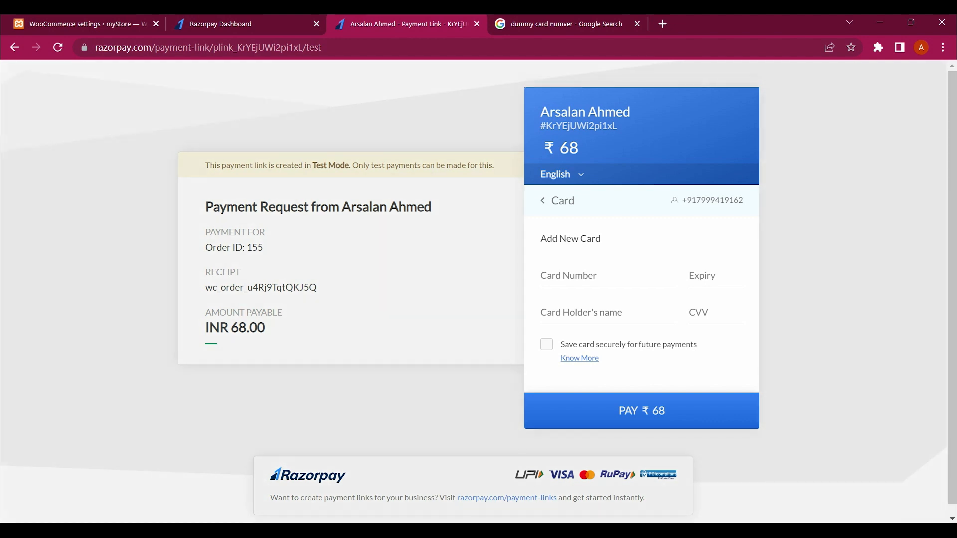
Step: Fill the card form with the Visa test number, holder name 'admin' and CVV 123
key(ctrl+v)
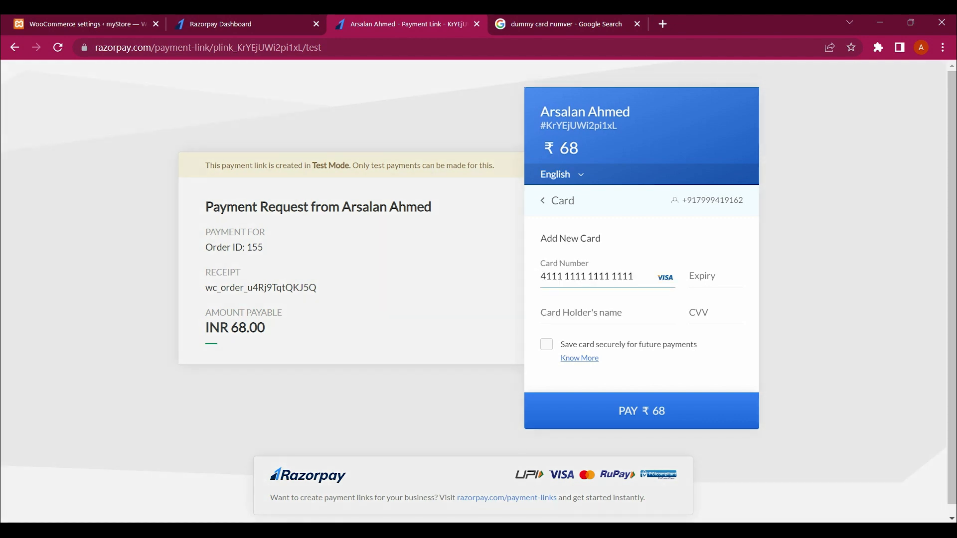
click(581, 313)
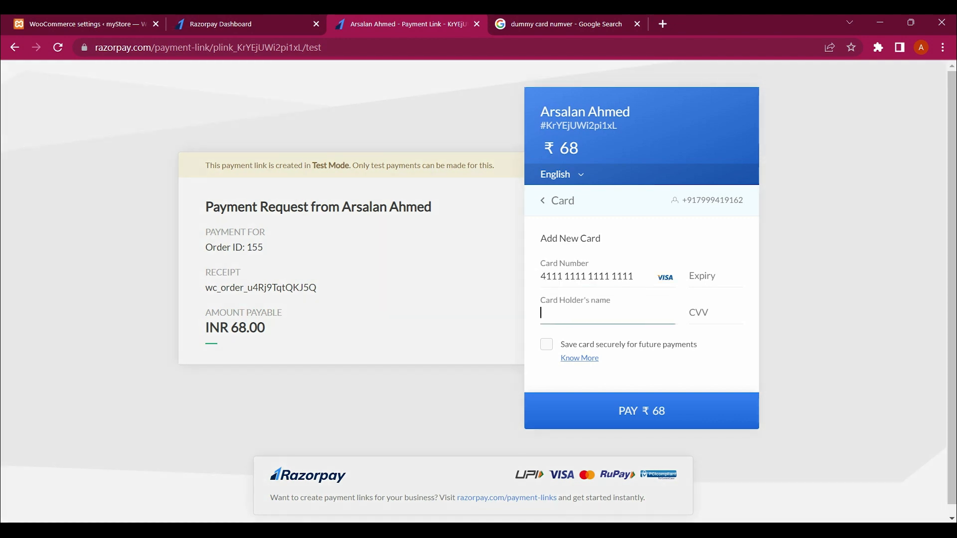
text(admin)
click(715, 313)
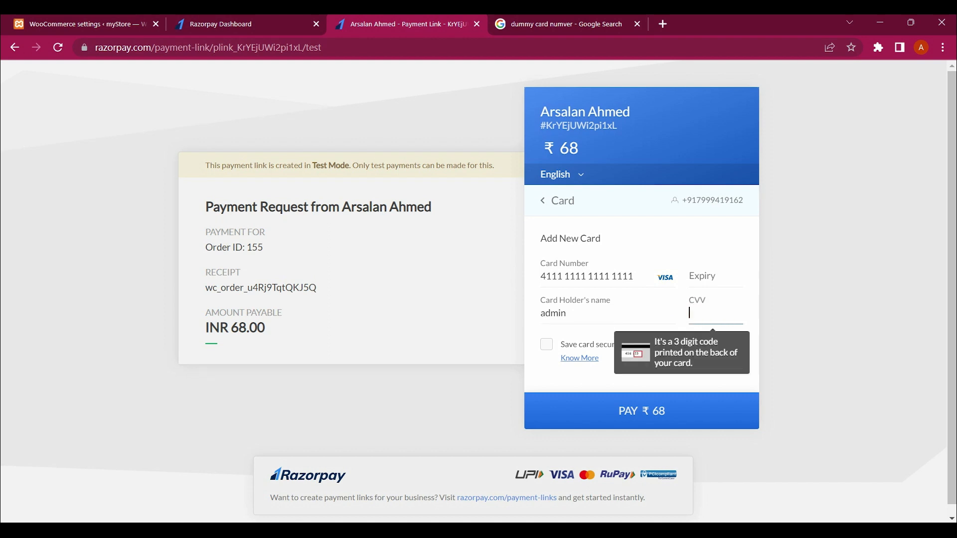
text(123)
click(716, 276)
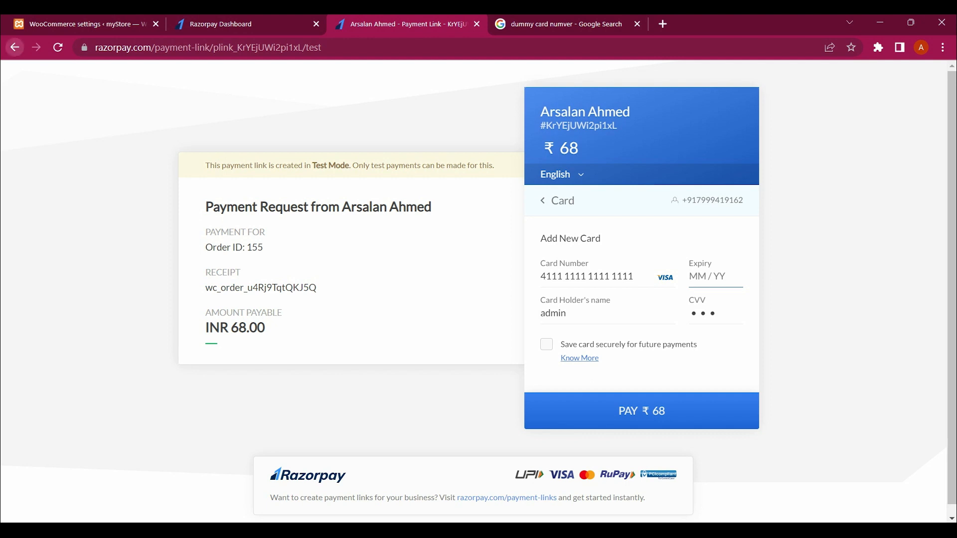
Step: Leave the card form and choose UPI / QR as the payment method instead
click(15, 47)
scroll(636, 329, down, 3)
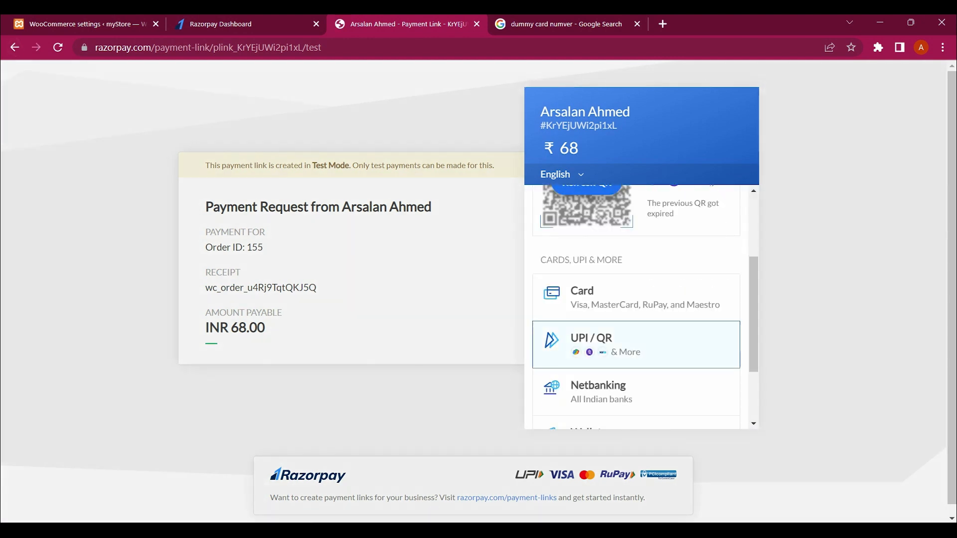
click(636, 328)
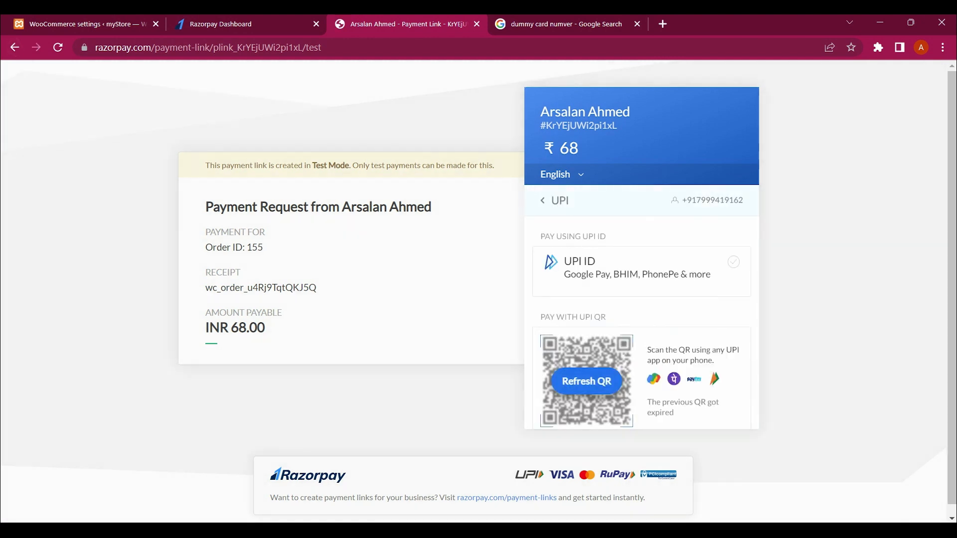
key(ctrl+Tab)
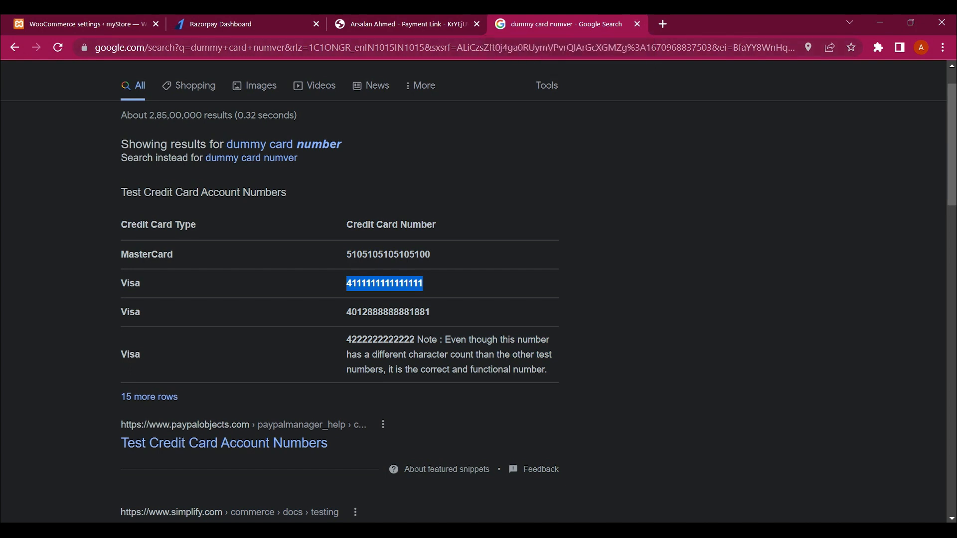
Step: Return to the 'dummy upi id' Google results and scroll down through them
click(14, 47)
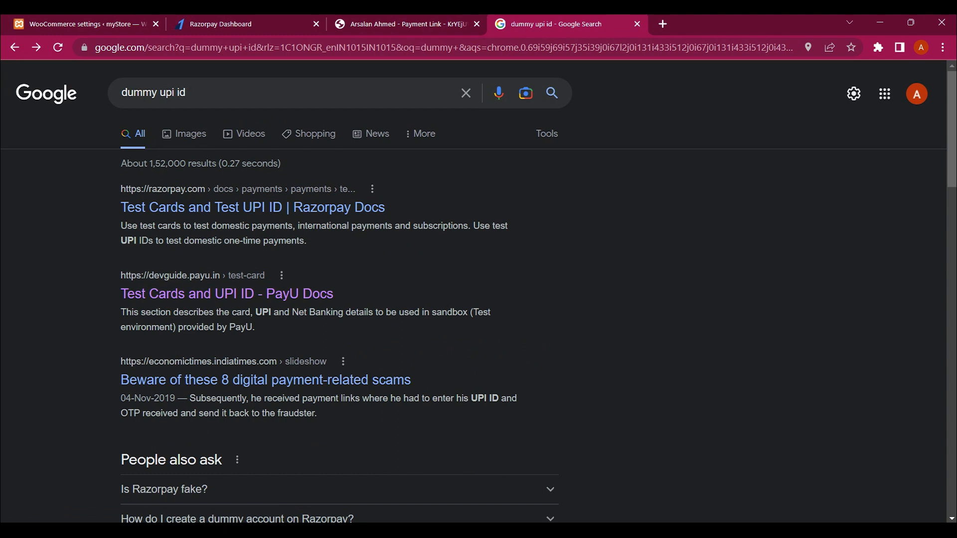
scroll(239, 299, down, 10)
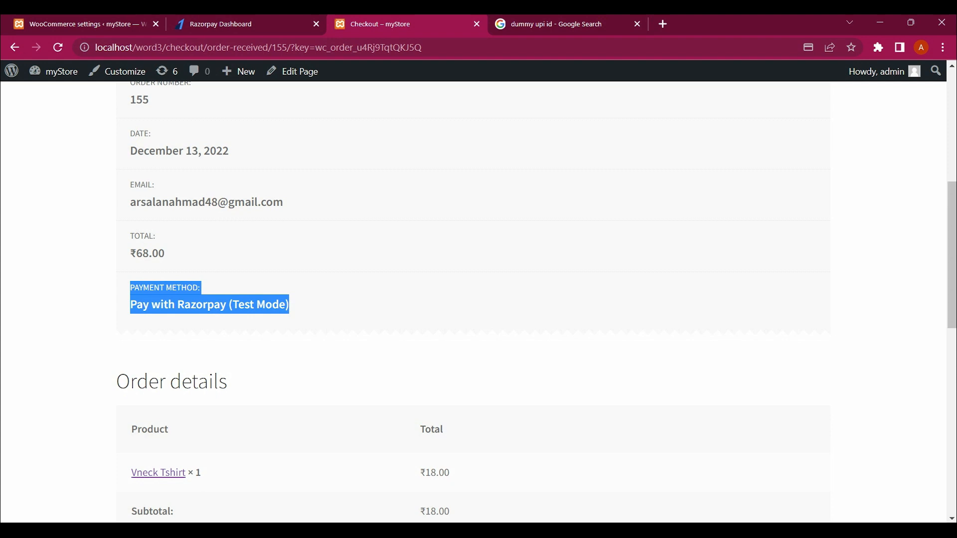
scroll(473, 299, down, 2)
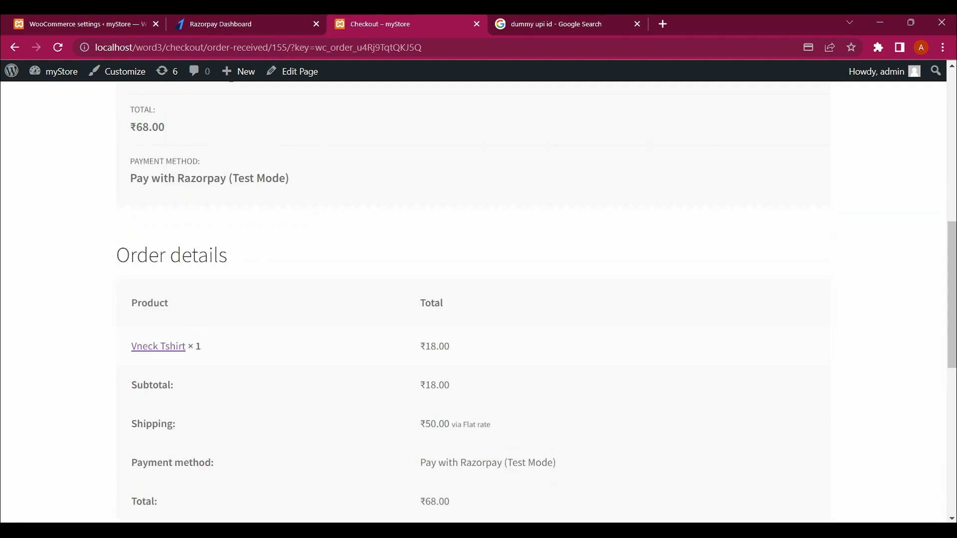
scroll(473, 299, up, 3)
scroll(474, 299, down, 2)
scroll(473, 299, up, 2)
scroll(474, 299, down, 1)
scroll(474, 299, up, 2)
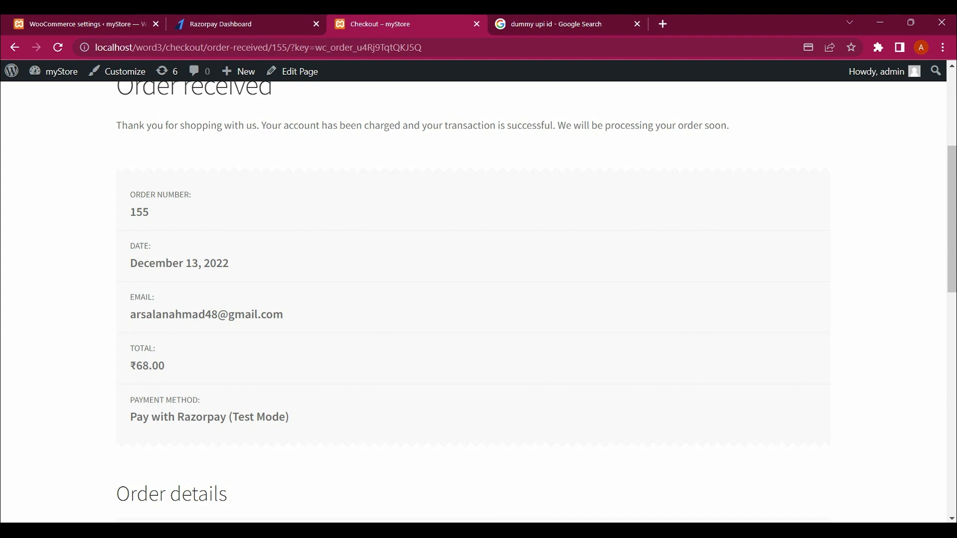